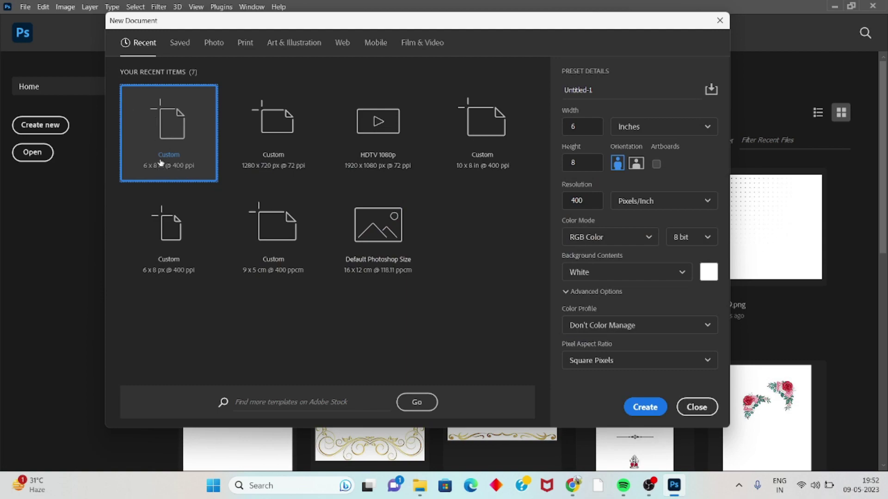
- Create a new portrait document 6 in wide, 8 in high, at 400 ppi
double_click(572, 126)
click(582, 164)
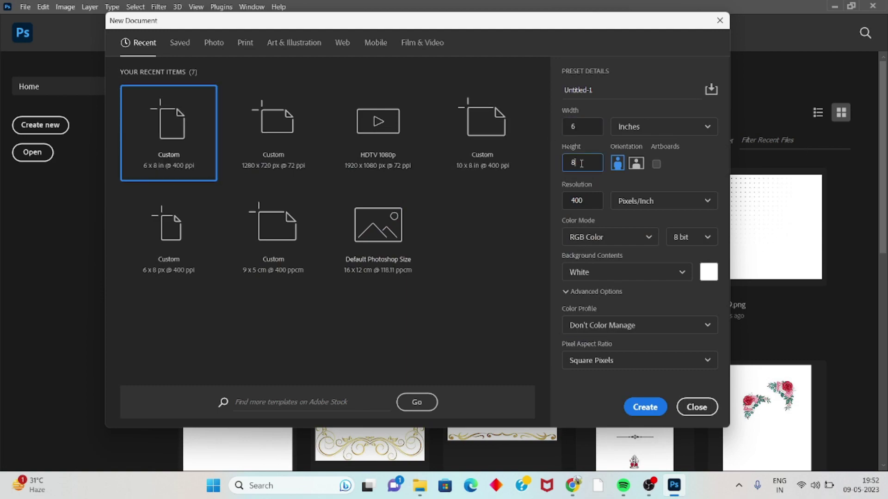
click(583, 201)
click(647, 408)
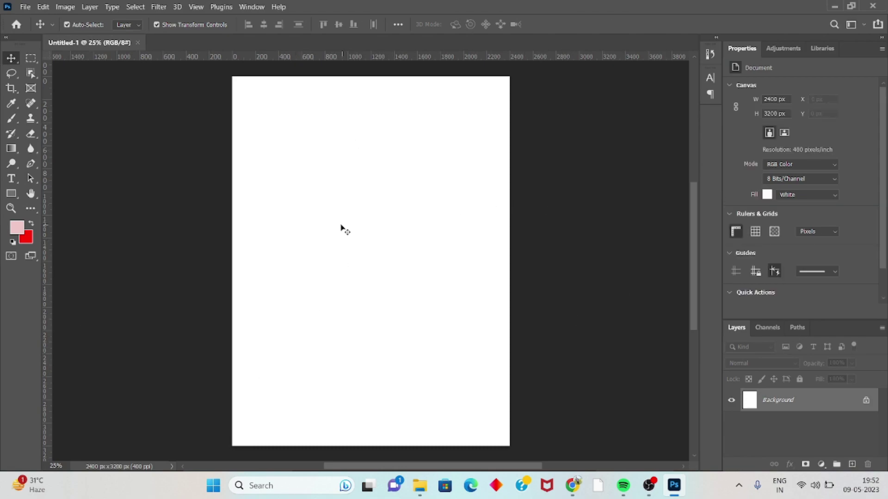
- Open the golden skyline background image from the Desktop's Birthday Banner Editing folder
click(31, 7)
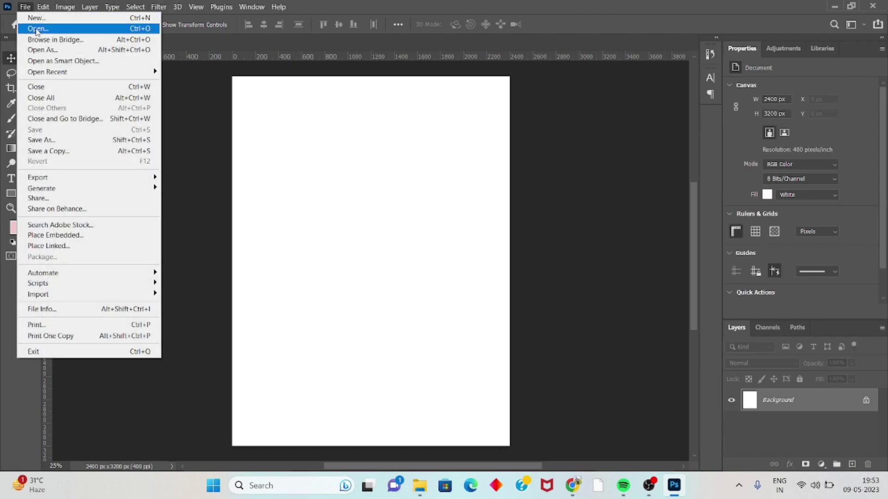
click(36, 19)
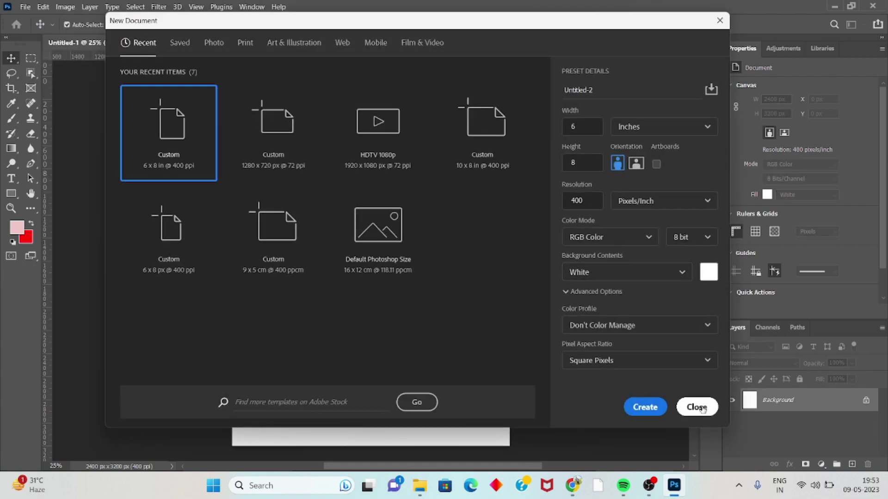
click(697, 407)
click(25, 6)
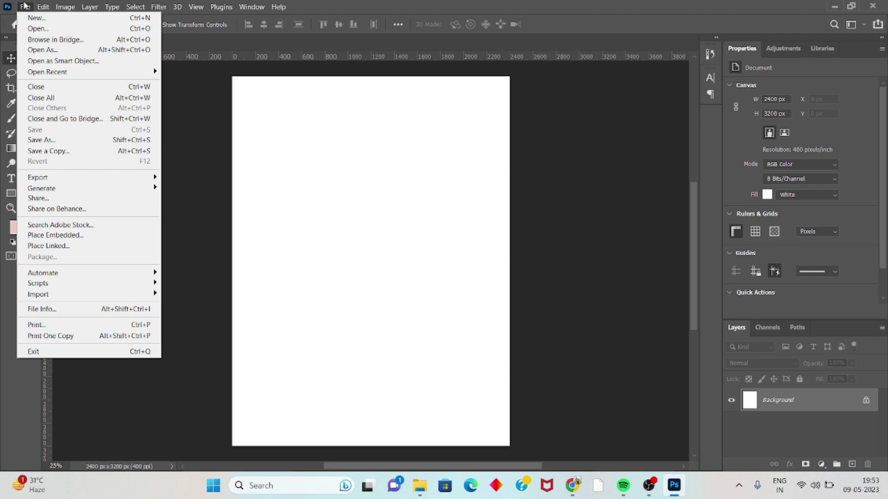
click(31, 29)
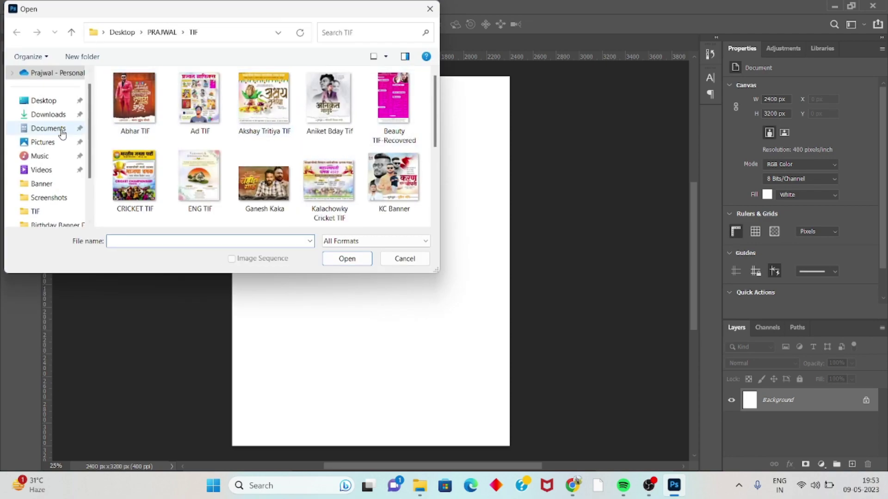
click(46, 101)
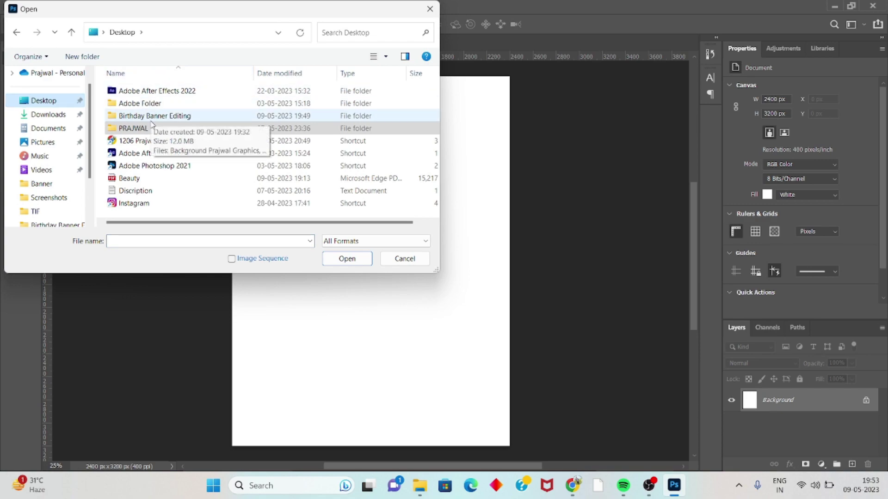
double_click(151, 117)
click(124, 98)
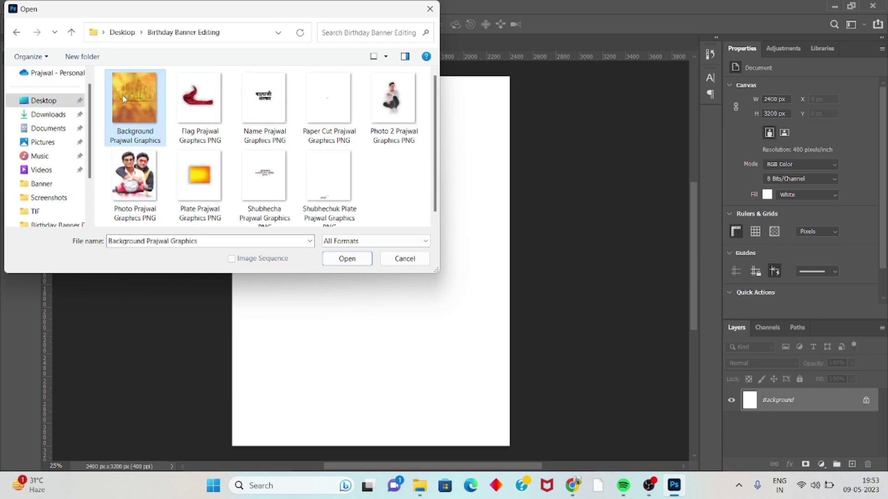
click(342, 258)
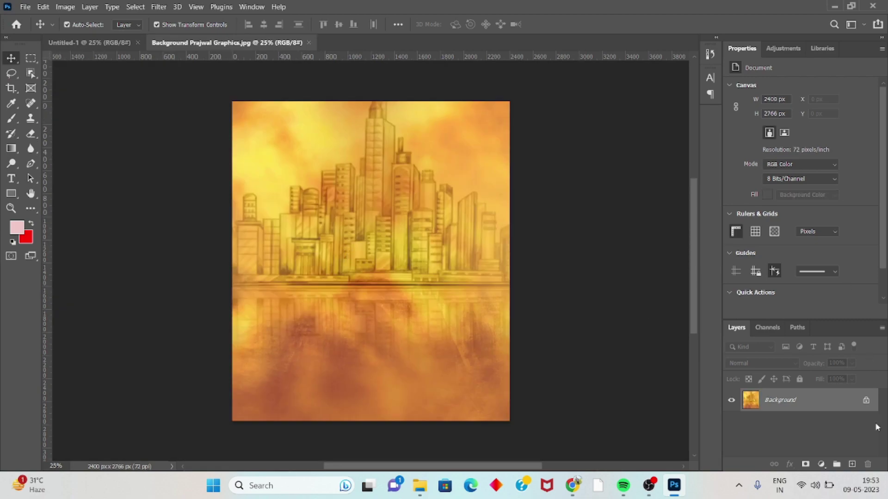
- Move the skyline into Untitled-1 and scale it to cover the whole canvas
click(866, 400)
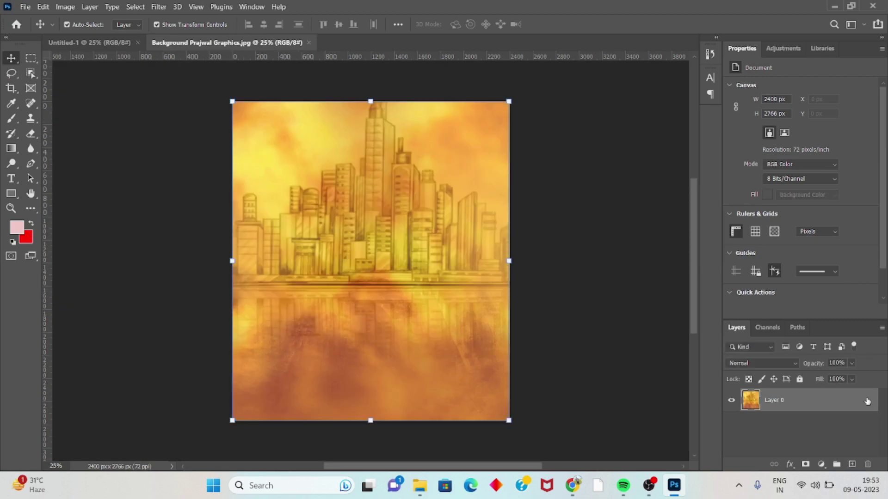
mouse_move(359, 270)
mouse_down()
mouse_move(108, 28)
mouse_move(373, 246)
mouse_up()
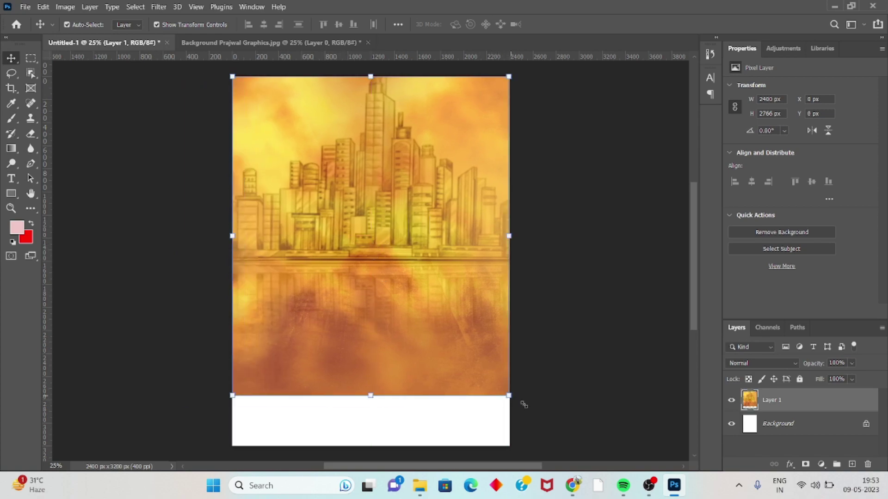
drag(510, 395, 552, 448)
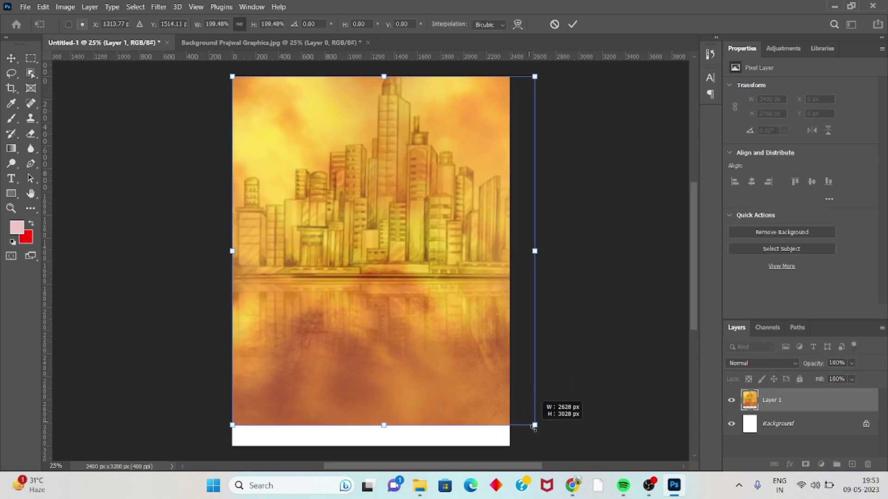
drag(438, 373, 420, 376)
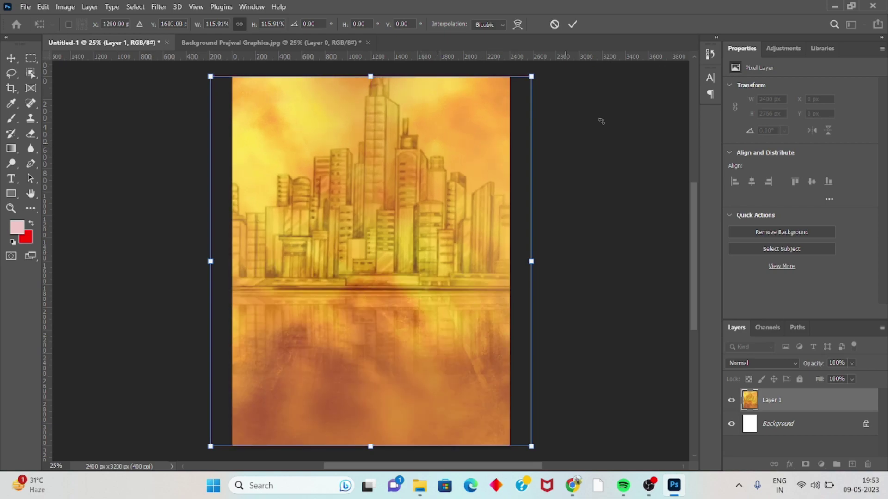
click(573, 175)
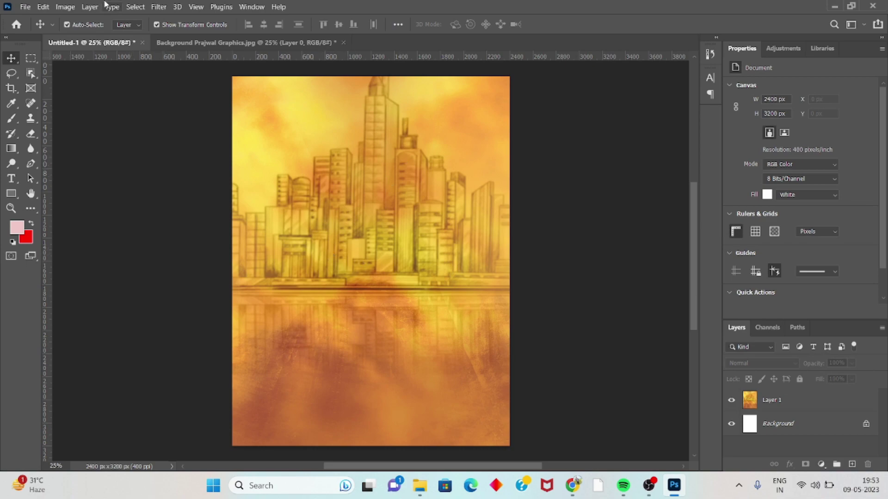
- Fully lock the skyline layer (Layer 1)
click(831, 402)
click(799, 379)
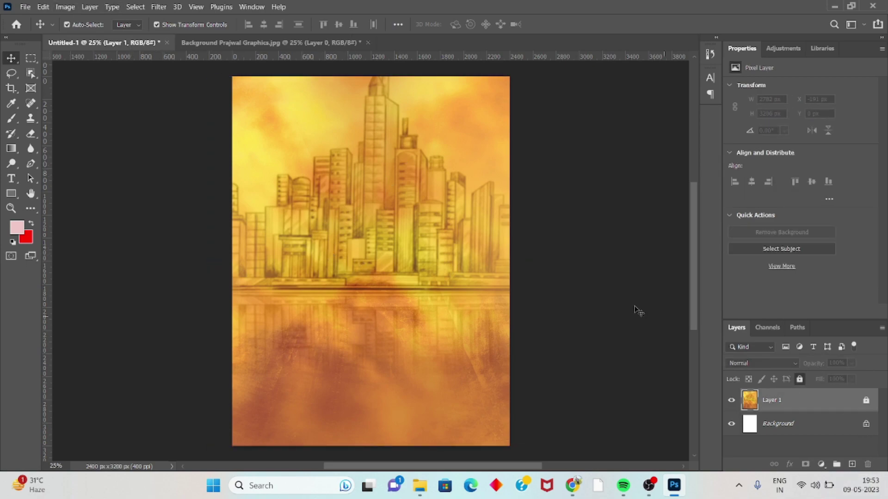
click(636, 307)
- Open the friends-on-scooter photo and place it over the skyline as Layer 2
click(24, 7)
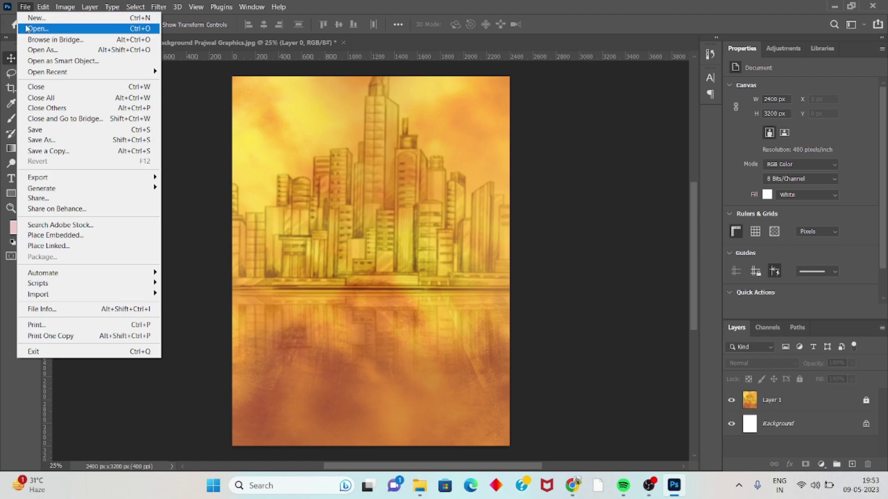
click(21, 27)
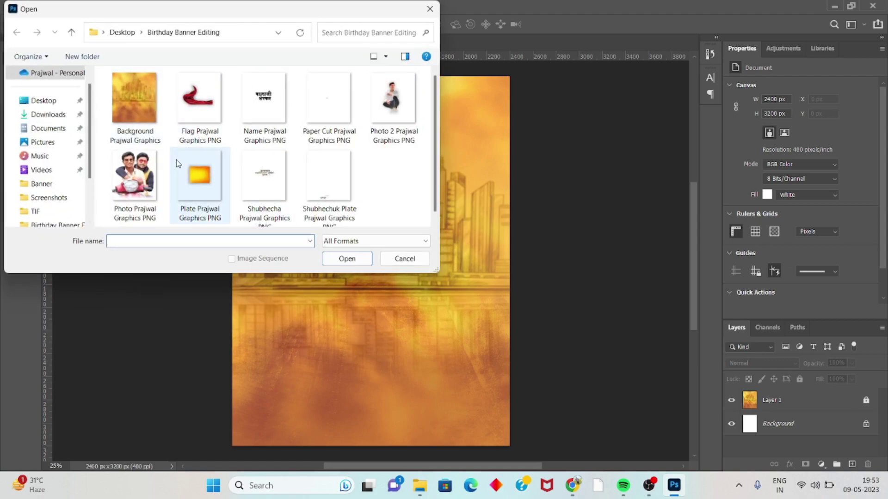
click(159, 164)
click(342, 259)
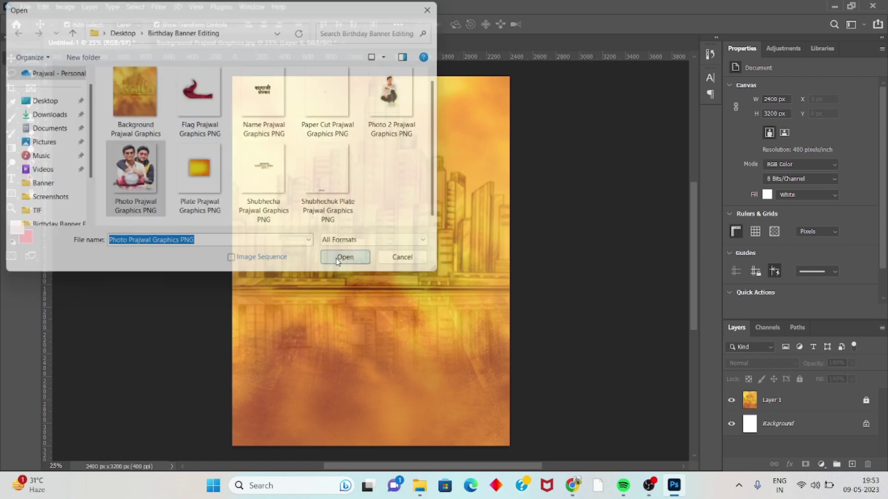
drag(370, 322, 117, 50)
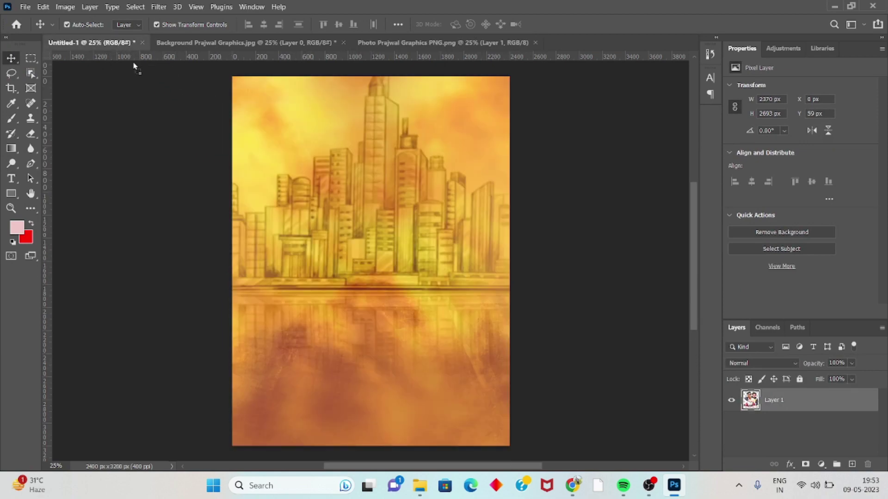
mouse_move(116, 50)
mouse_down()
mouse_move(364, 271)
mouse_move(358, 255)
mouse_up()
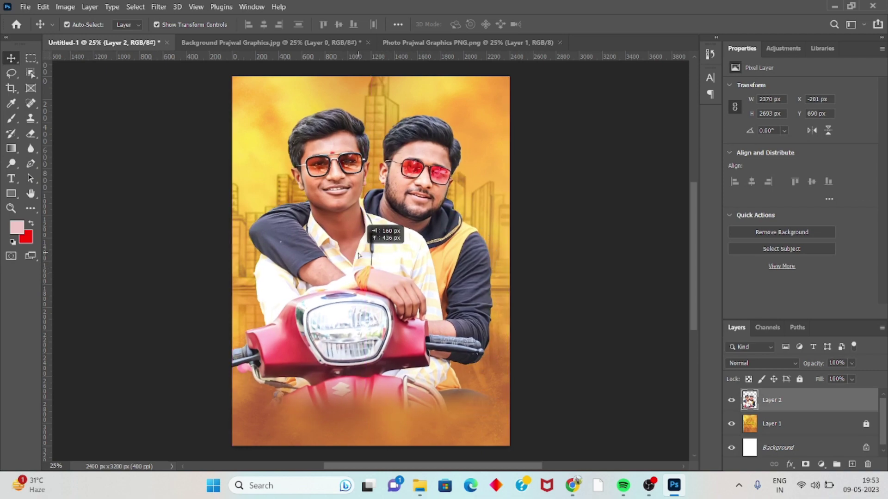
drag(358, 255, 363, 253)
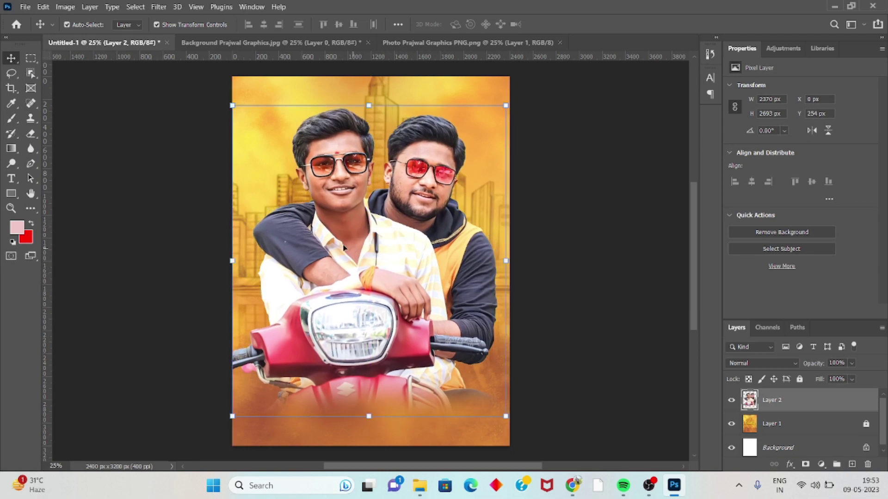
- Close the background and friends source images without saving
click(369, 42)
click(459, 188)
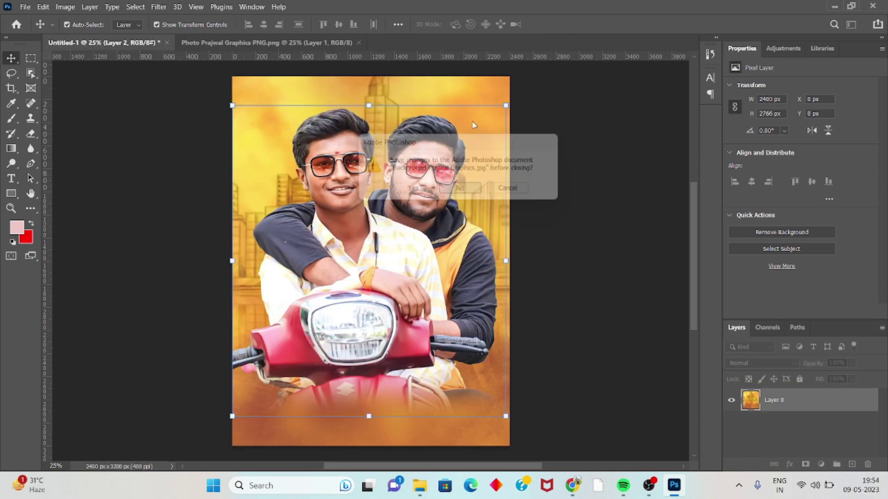
click(358, 42)
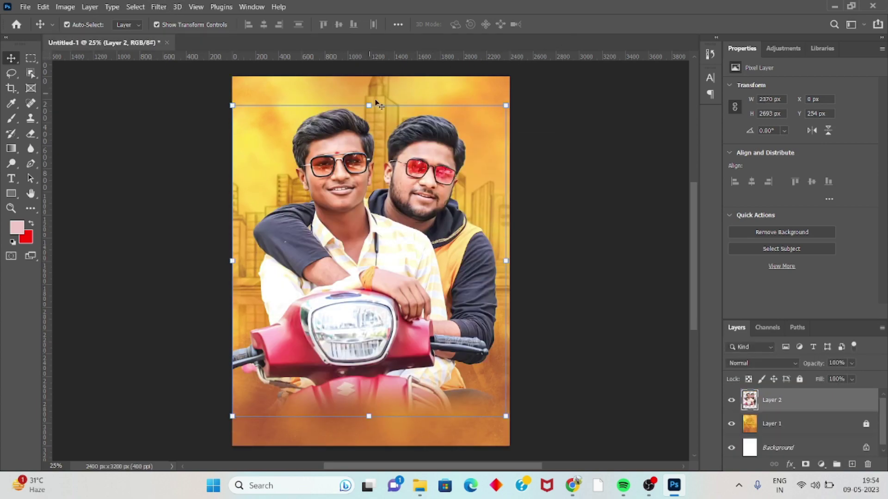
click(550, 247)
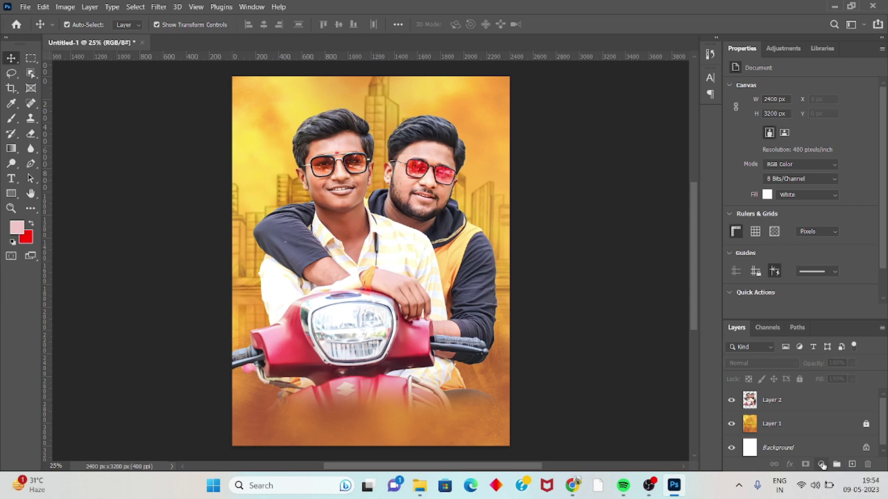
- Add a Black & White adjustment clipped to the friends photo only
click(821, 464)
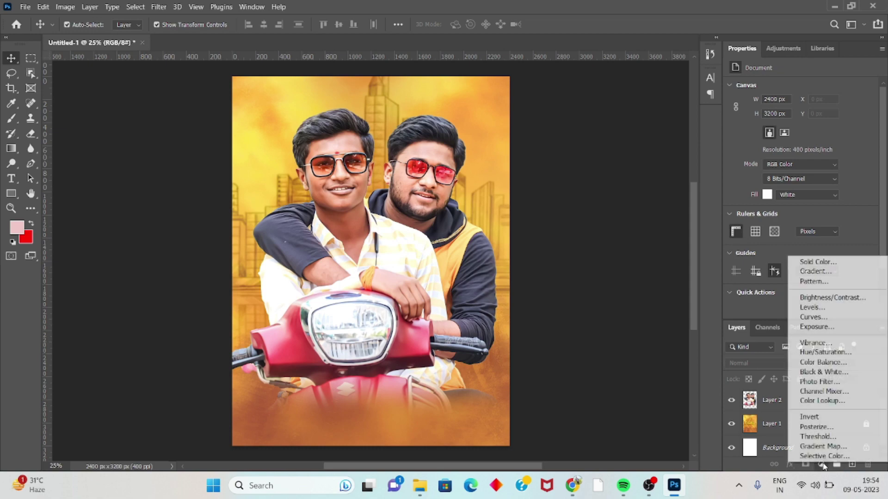
click(830, 373)
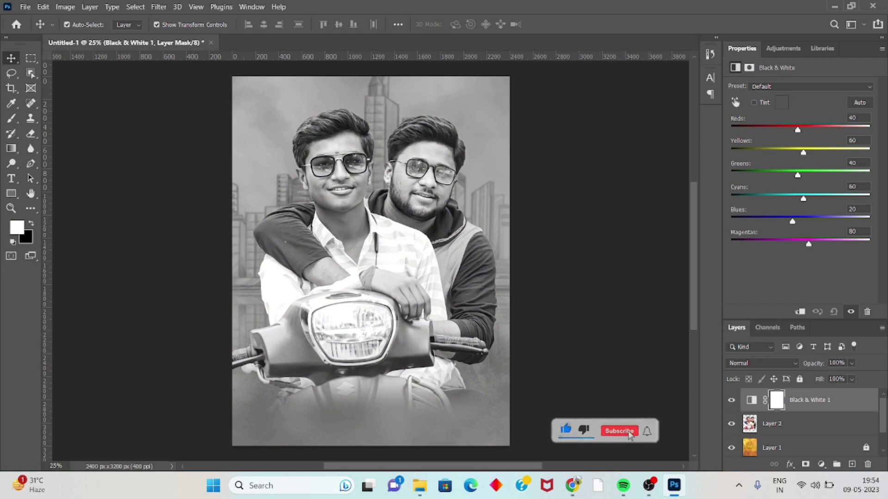
right_click(840, 405)
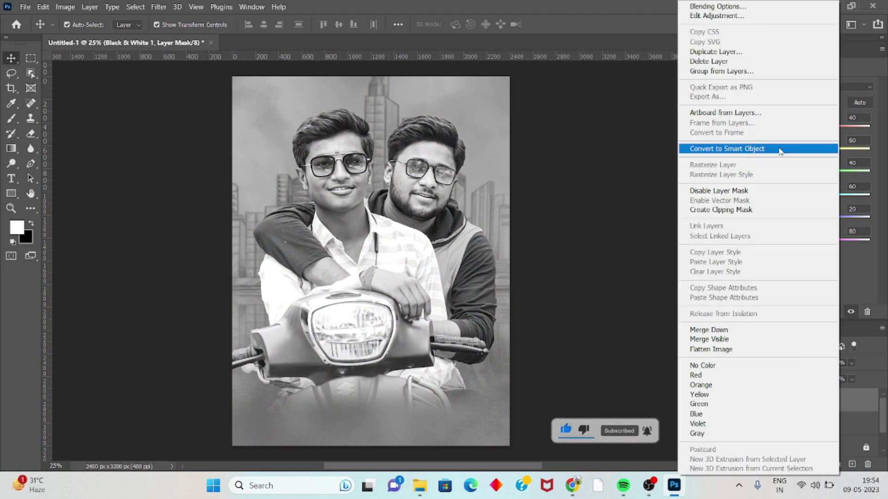
click(765, 209)
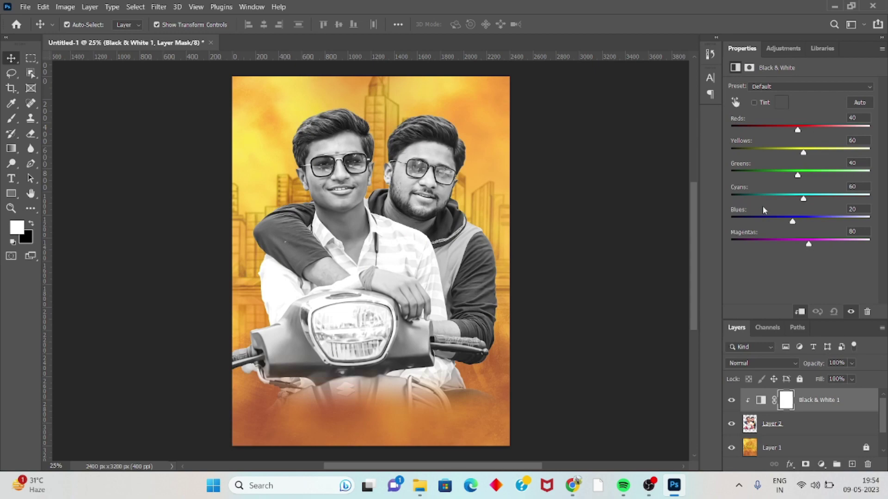
click(606, 214)
- Group Black & White 1 and Layer 2 into Group 1
click(839, 404)
click(834, 425)
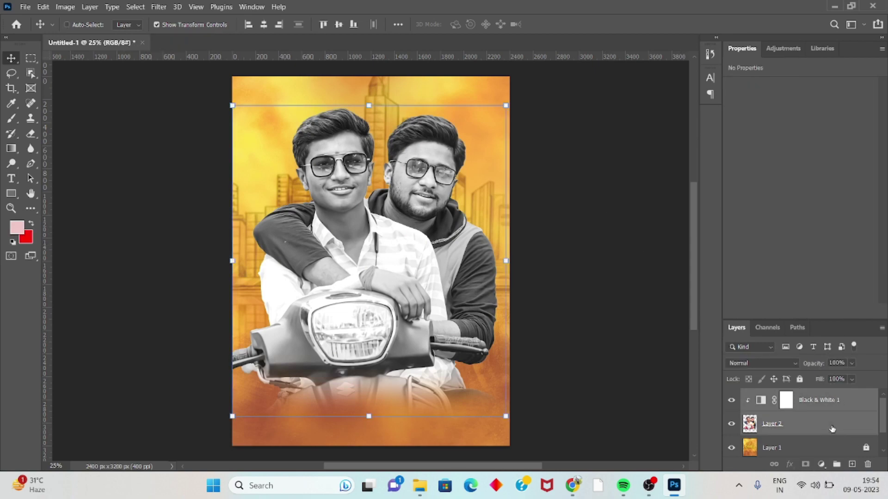
click(837, 464)
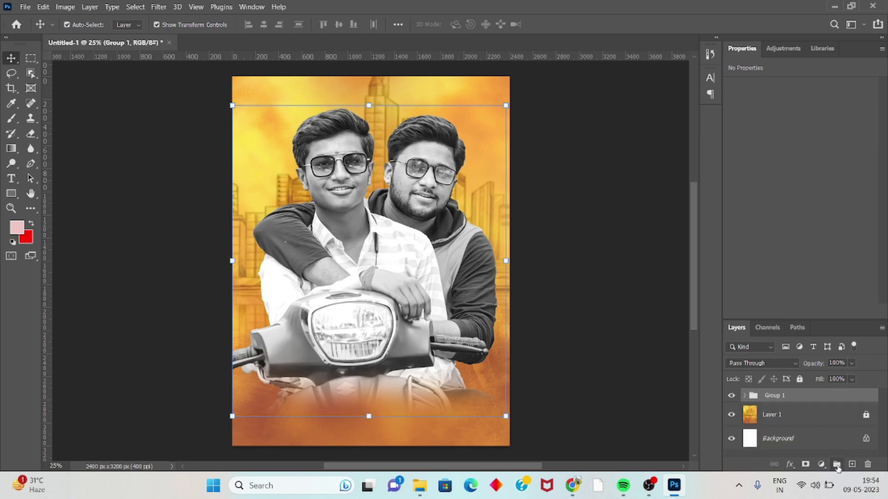
click(646, 365)
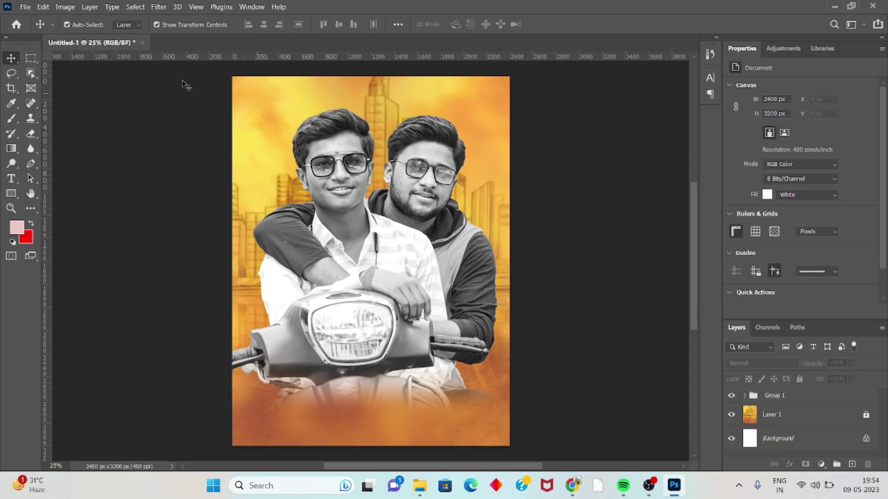
- Place the Photo 2 boy cutout in the banner, scaled to about 117% and moved left
click(26, 5)
click(37, 26)
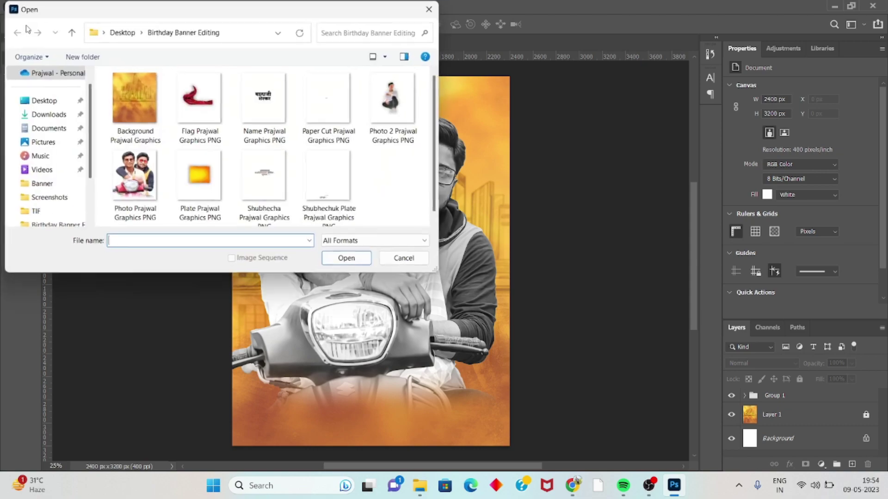
click(414, 92)
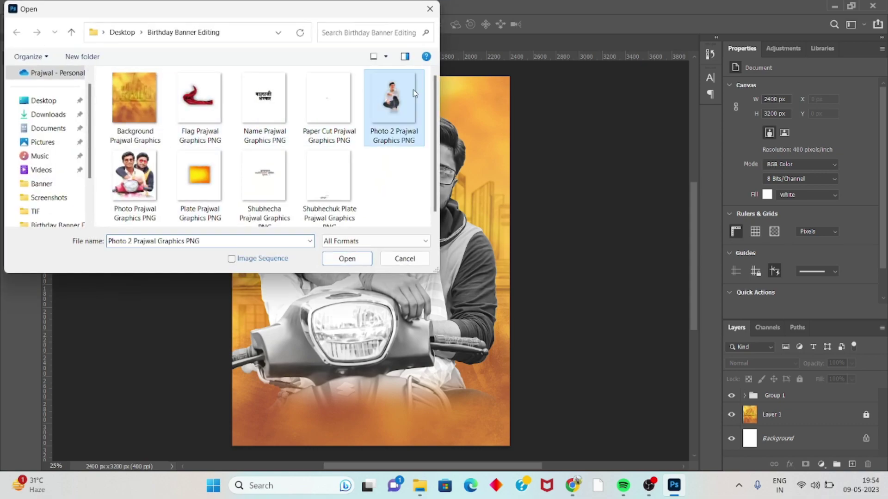
click(347, 258)
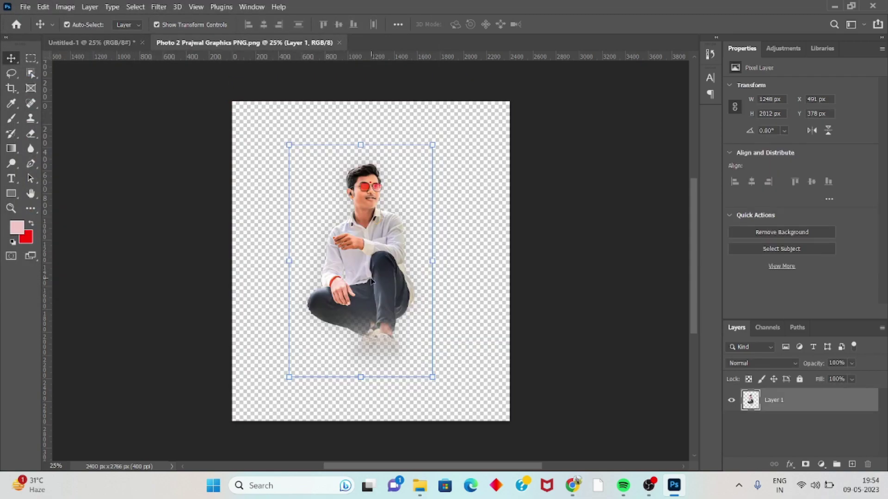
mouse_move(354, 264)
mouse_down()
mouse_move(64, 34)
mouse_move(393, 307)
mouse_up()
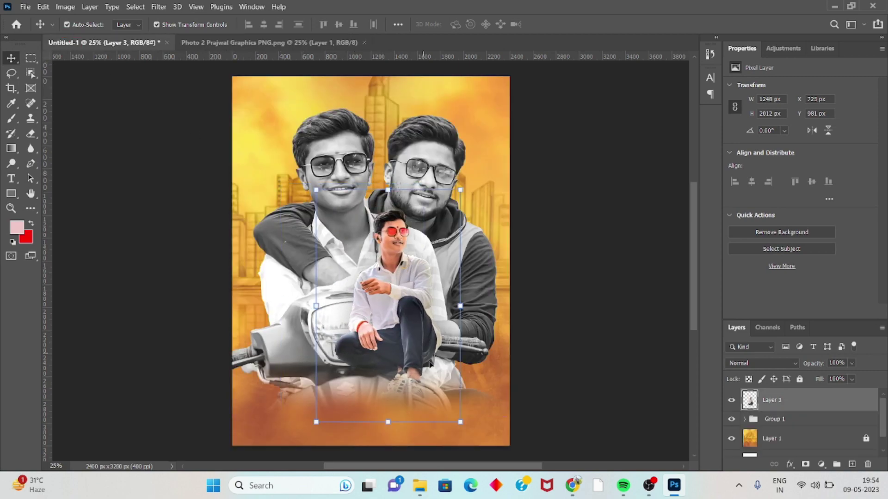
drag(461, 423, 483, 442)
mouse_move(419, 308)
mouse_down()
mouse_move(391, 309)
mouse_move(368, 327)
mouse_up()
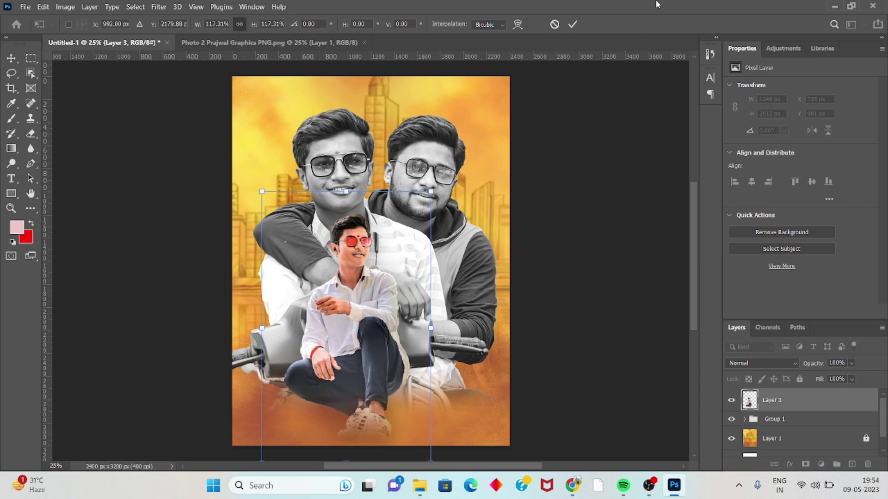
click(572, 24)
- Enlarge Group 1 to about 102% and shift it up and left
click(771, 426)
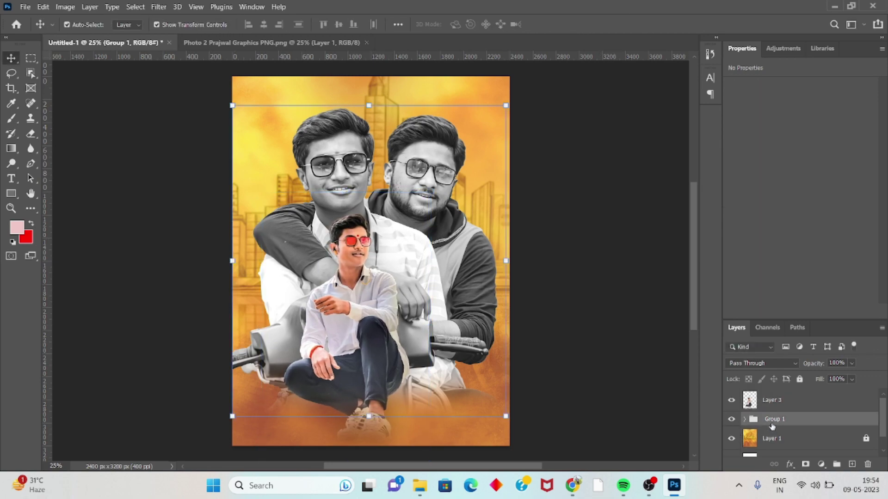
drag(507, 417, 512, 423)
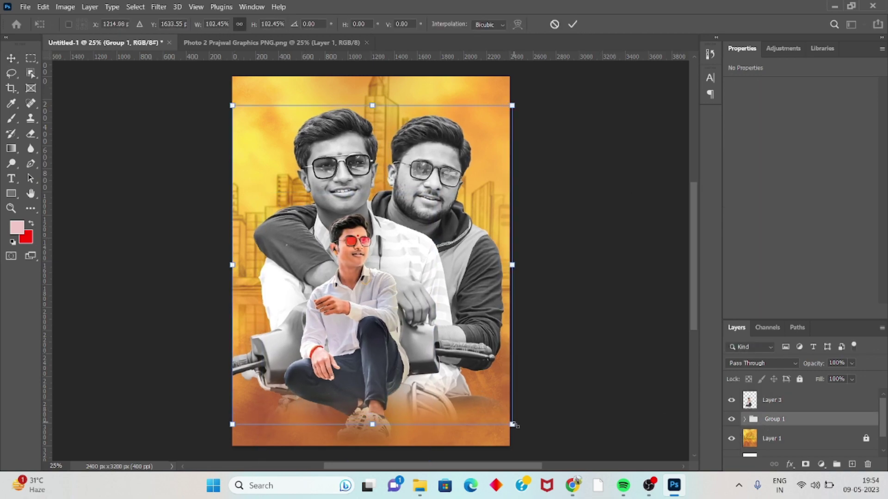
drag(408, 266, 403, 246)
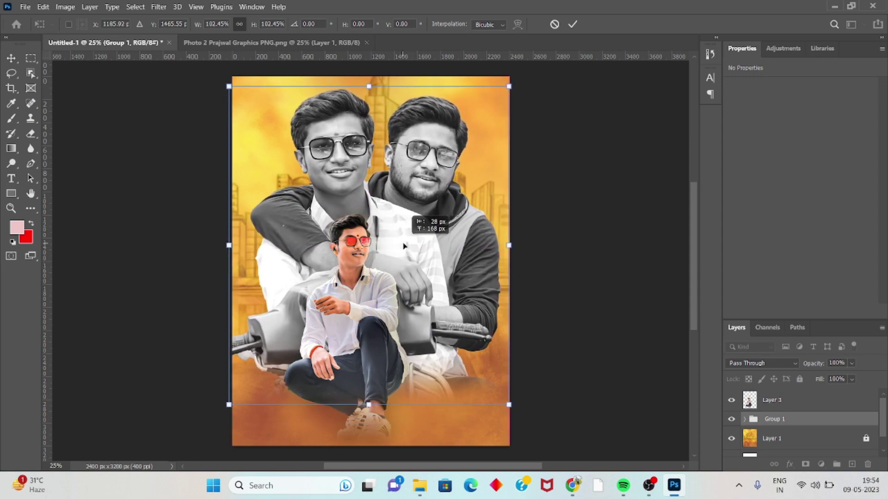
drag(403, 246, 402, 246)
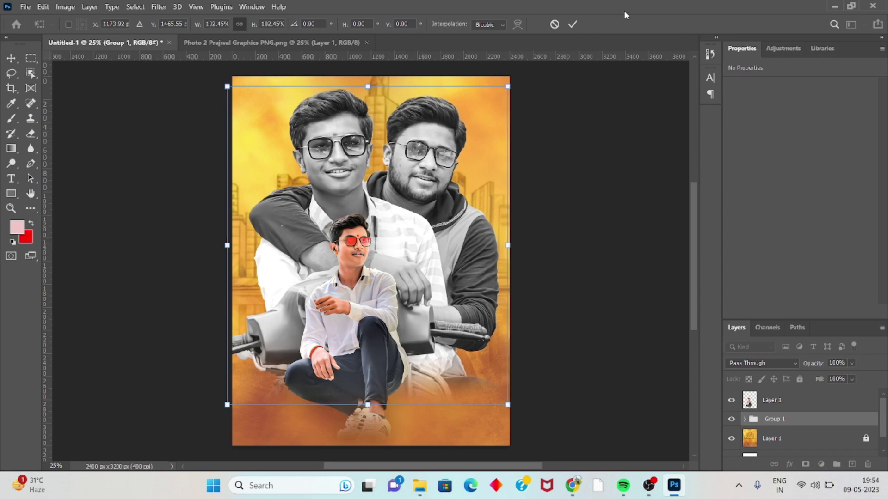
click(572, 24)
click(521, 255)
- Raise the seated boy, enlarge him to about 102%, and nudge him left
click(323, 339)
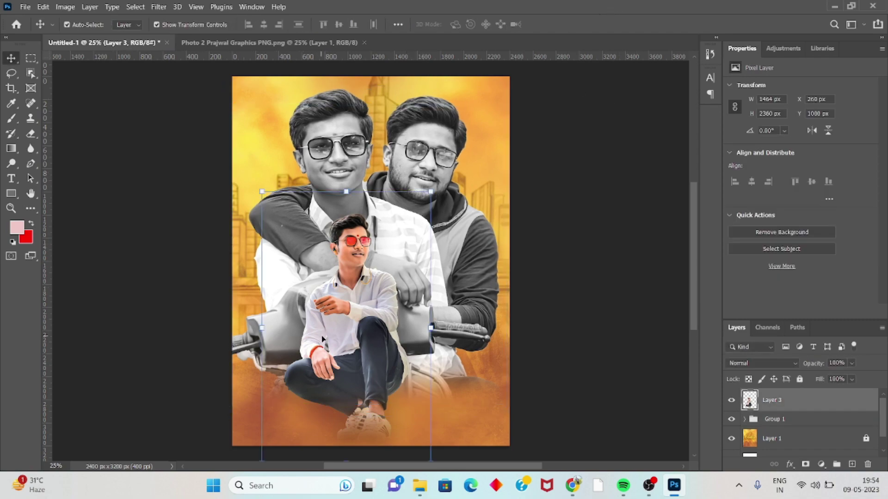
drag(322, 339, 322, 333)
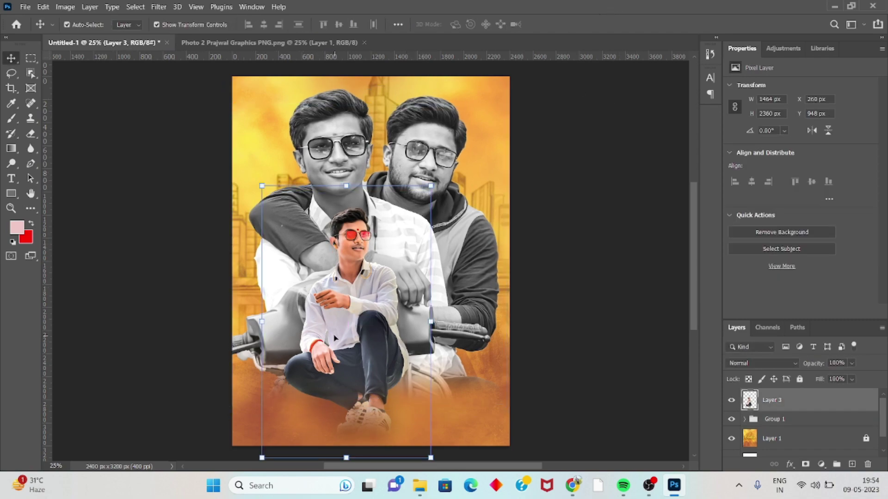
drag(340, 342, 339, 337)
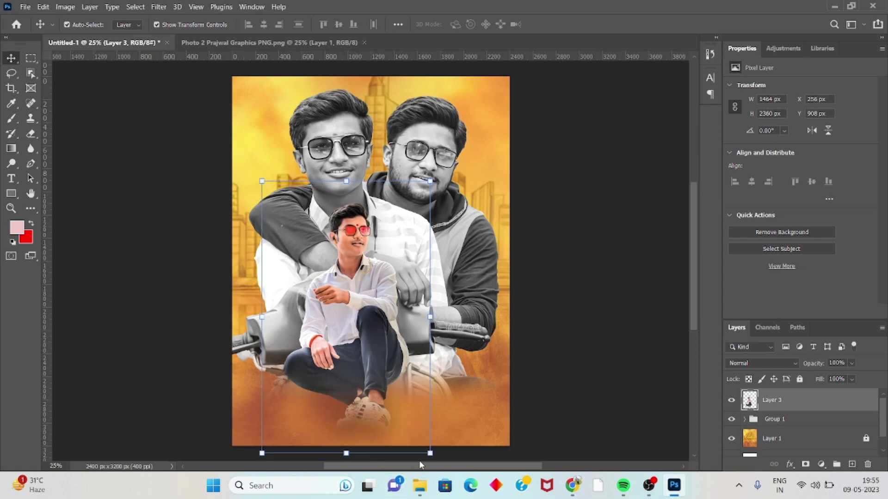
drag(430, 455, 432, 458)
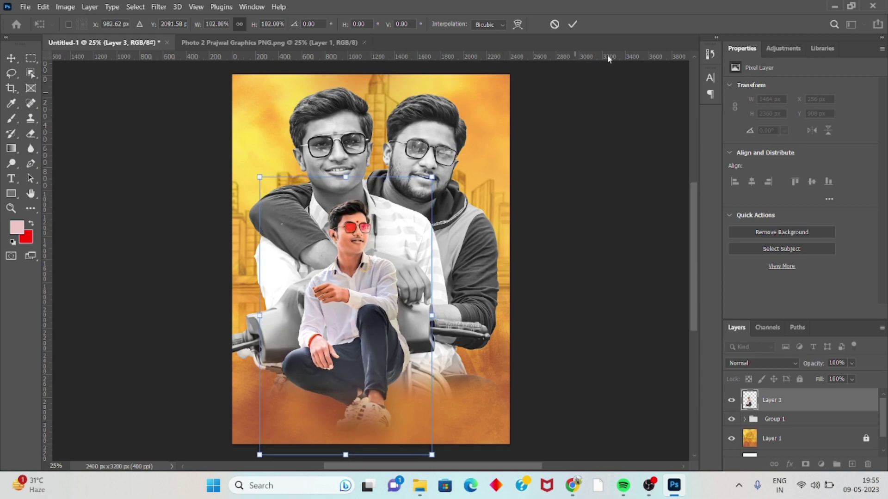
click(573, 24)
click(615, 200)
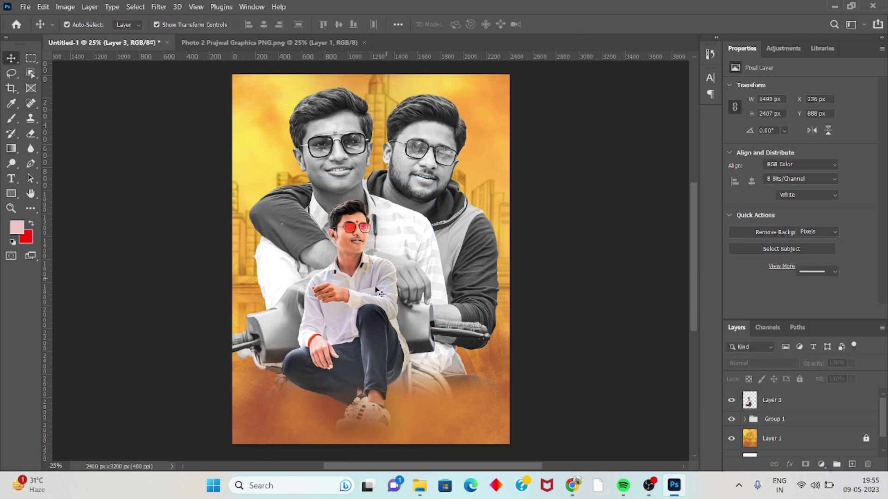
drag(376, 305, 368, 309)
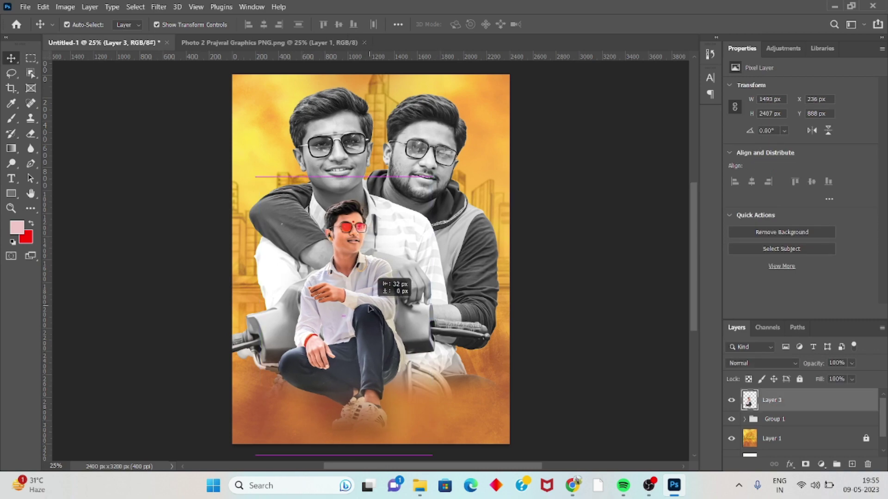
- Open the Plate Prajwal Graphics PNG image
click(623, 258)
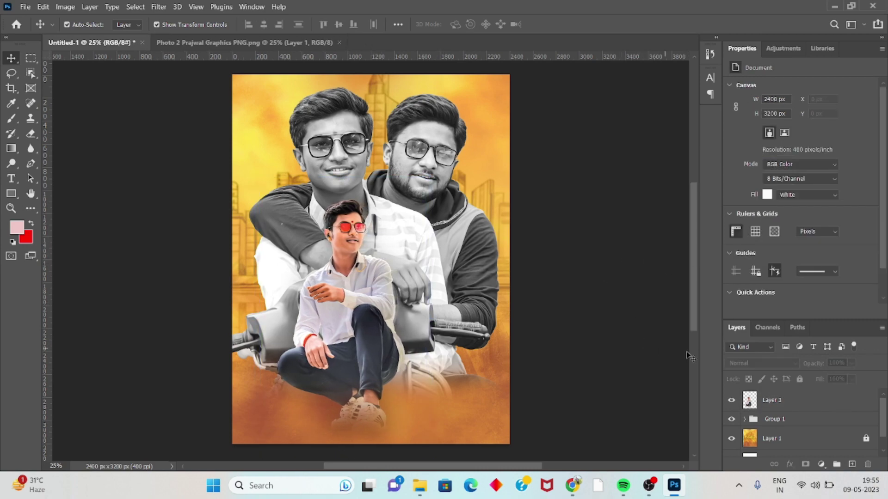
click(26, 6)
click(32, 29)
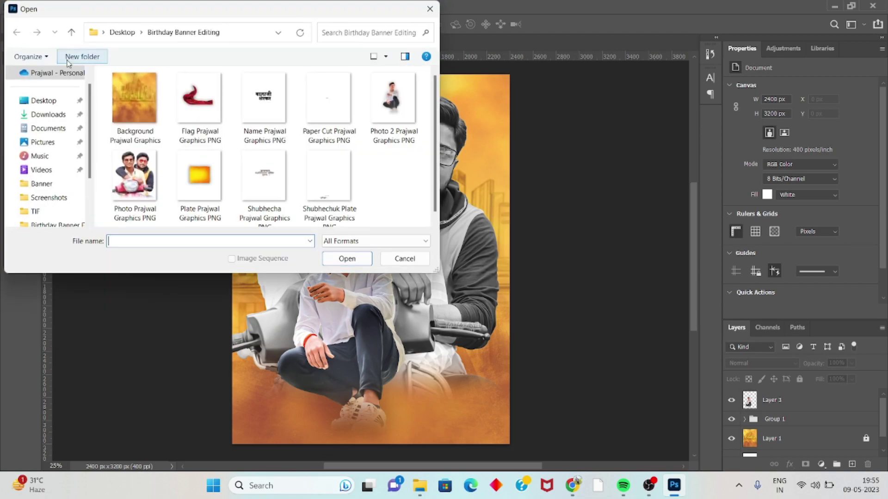
click(183, 172)
click(347, 259)
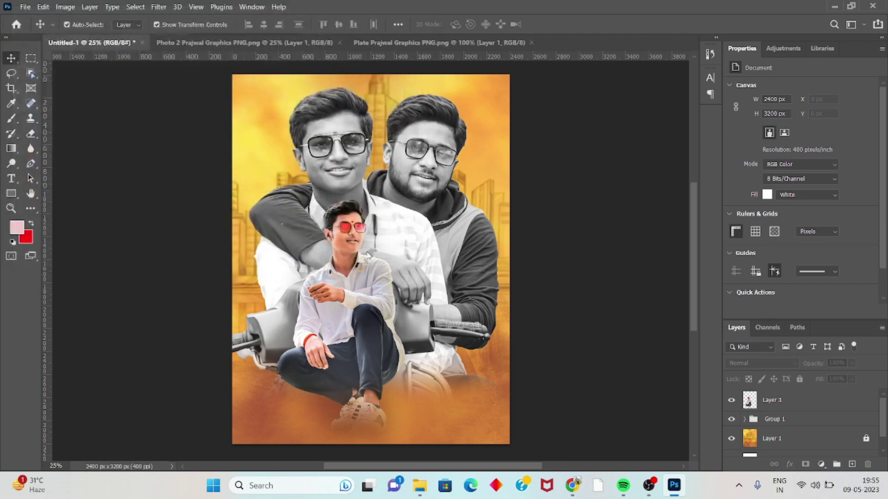
- Bring the yellow-orange plate into the banner and stack it behind the seated boy
mouse_move(379, 255)
mouse_down()
mouse_move(413, 252)
mouse_move(378, 244)
mouse_move(423, 252)
mouse_up()
drag(87, 49, 279, 168)
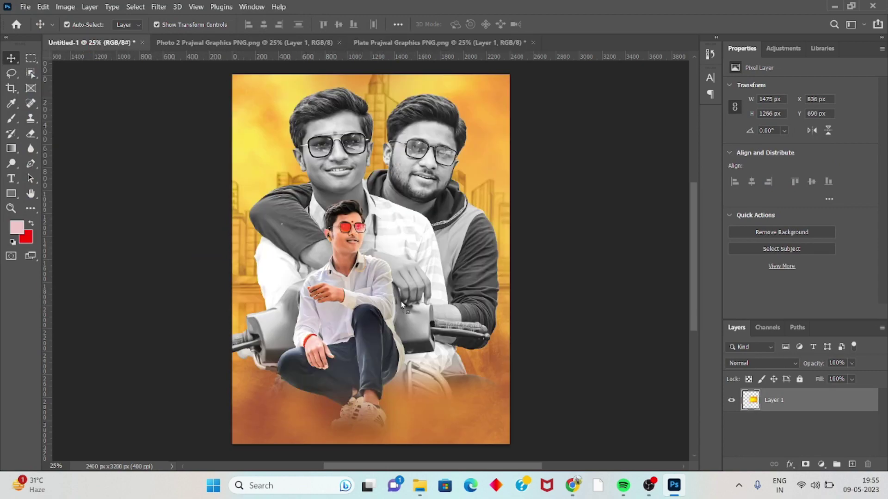
drag(401, 305, 411, 312)
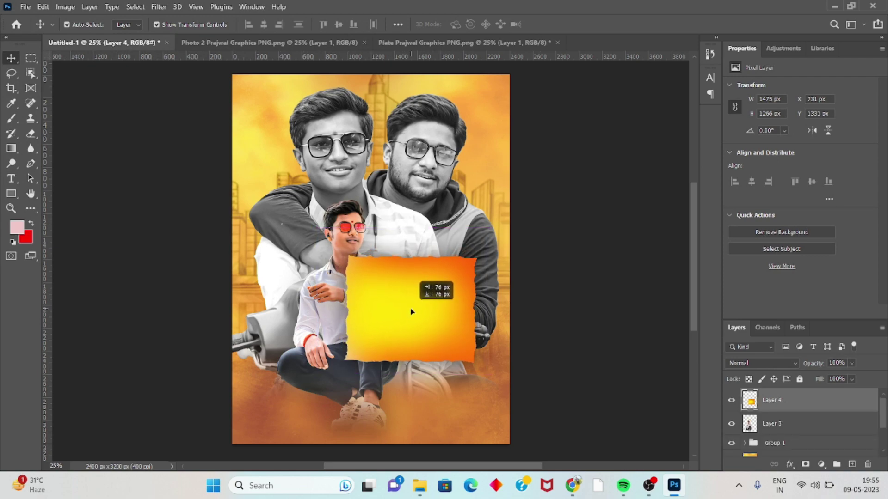
drag(411, 312, 420, 314)
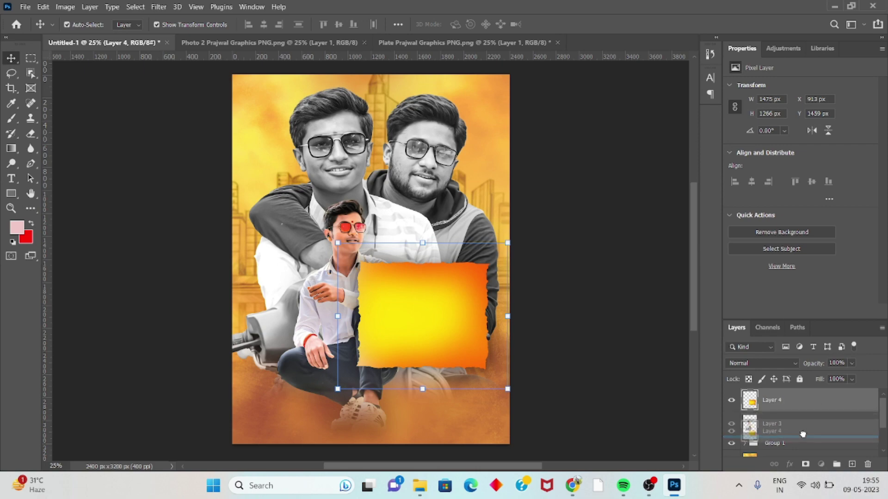
drag(803, 401, 803, 434)
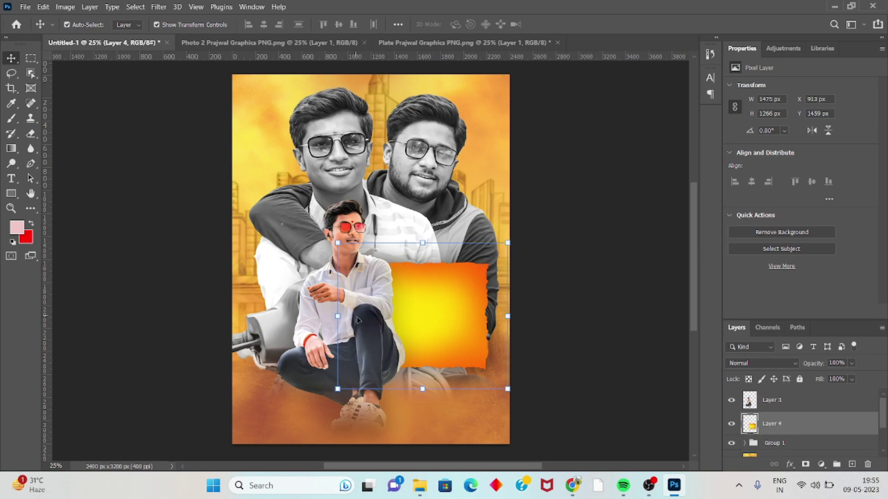
click(624, 190)
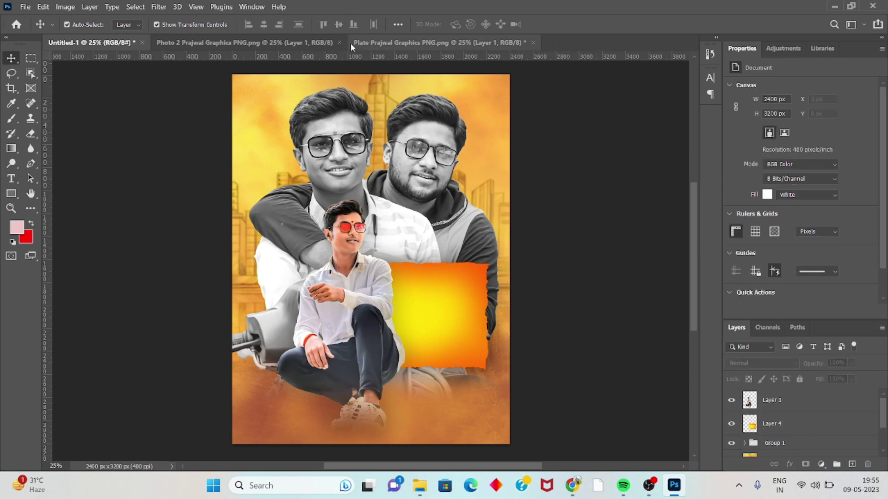
- Close the Photo 2 and Plate source images
click(340, 43)
click(337, 43)
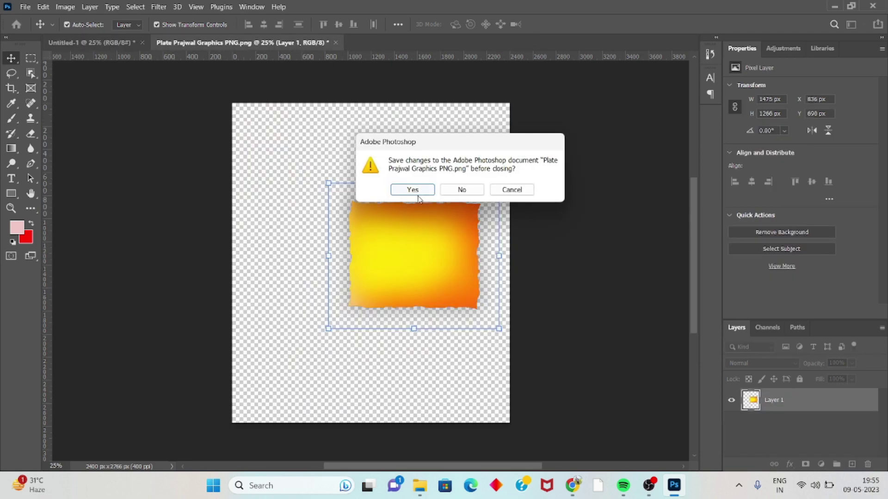
click(412, 189)
- Nudge the seated boy one step left
click(367, 290)
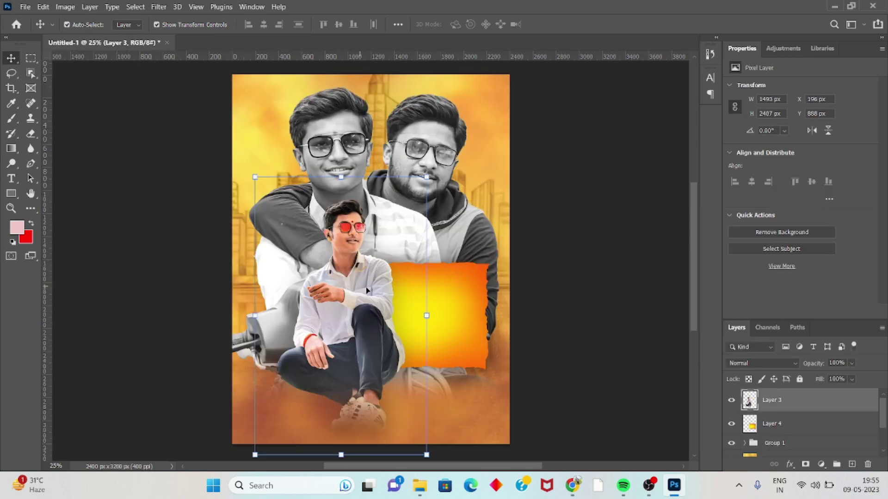
key(Left)
key(Left)
key(Left)
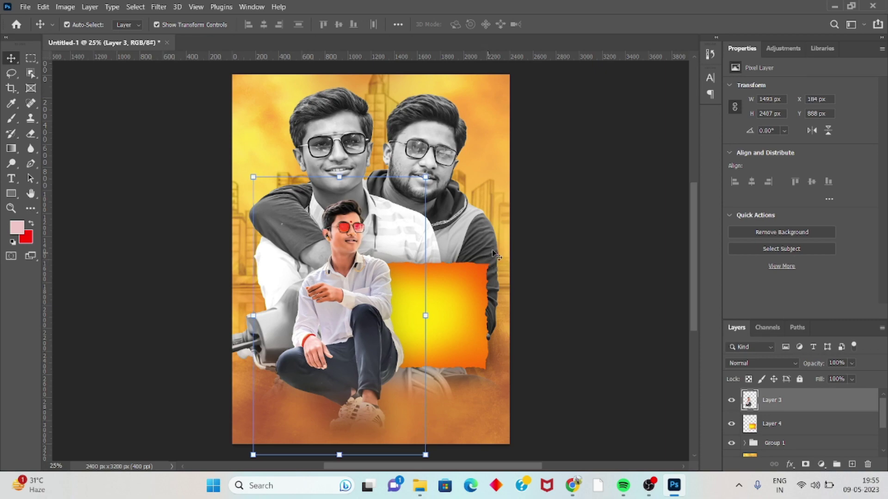
click(594, 223)
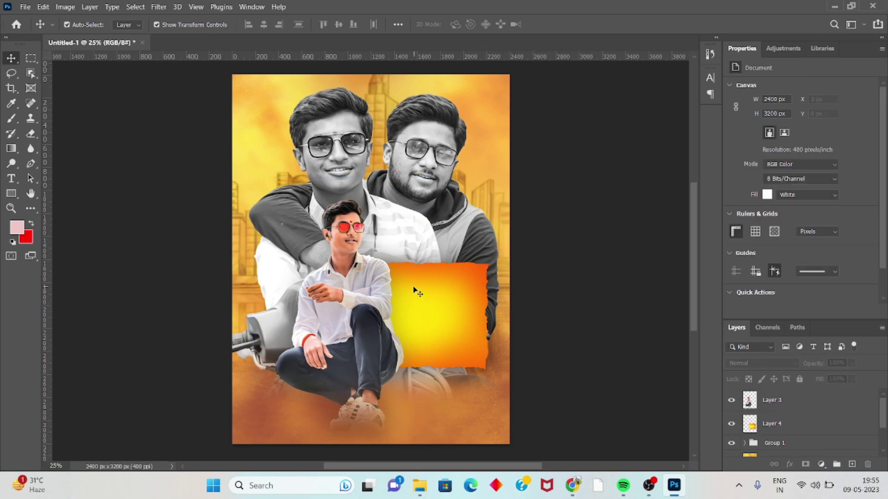
click(424, 305)
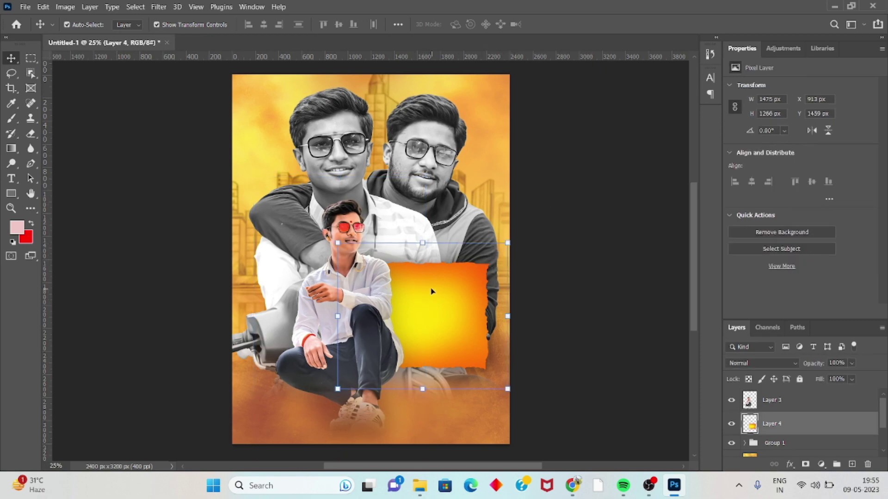
click(565, 271)
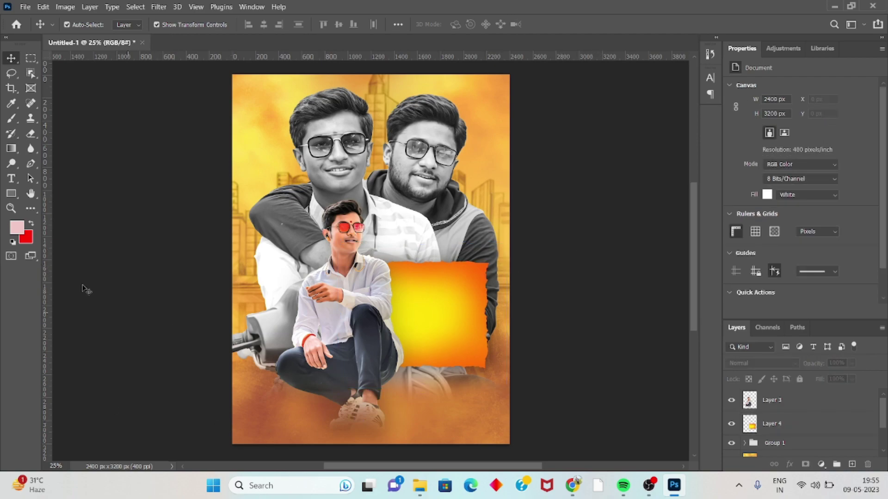
- Open the Shubhechuk Plate image and drop it at the banner's bottom
click(24, 6)
click(28, 26)
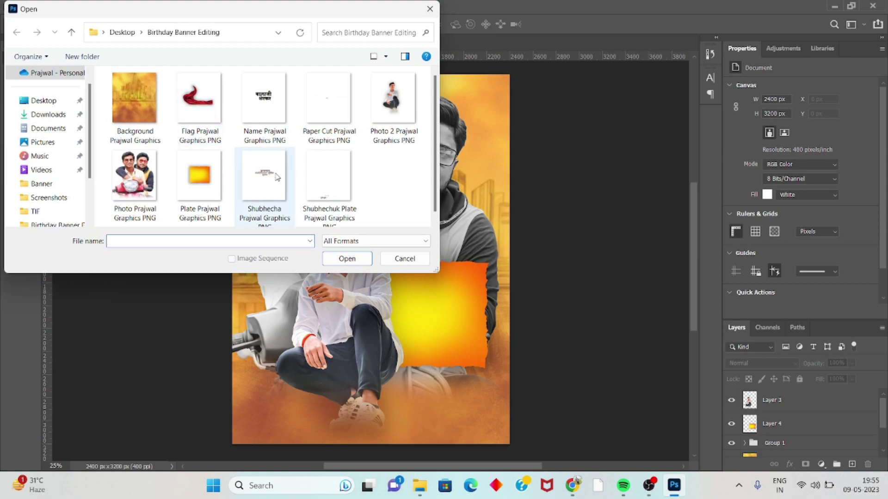
click(346, 172)
click(335, 259)
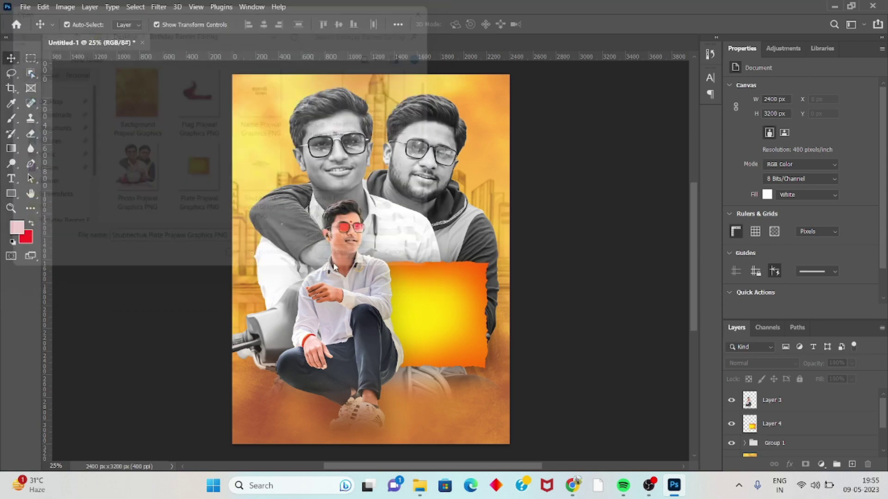
mouse_move(319, 381)
mouse_down()
mouse_move(118, 43)
mouse_move(202, 314)
mouse_up()
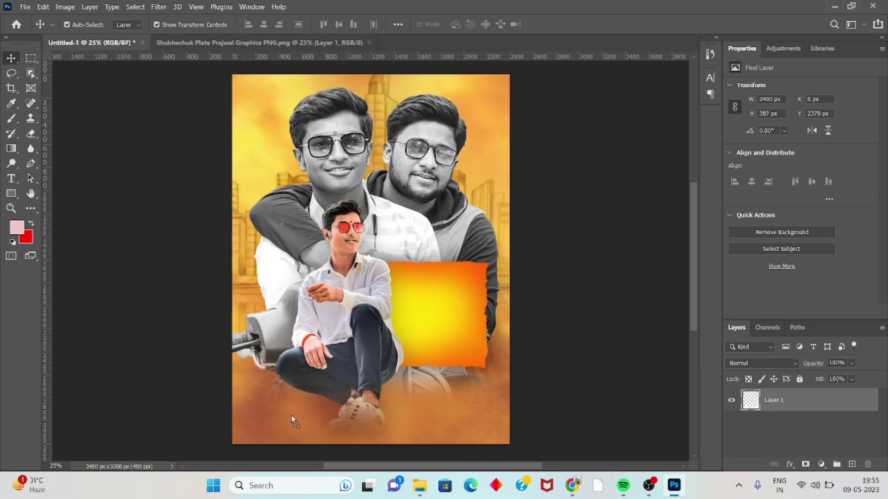
drag(291, 416, 374, 419)
click(592, 333)
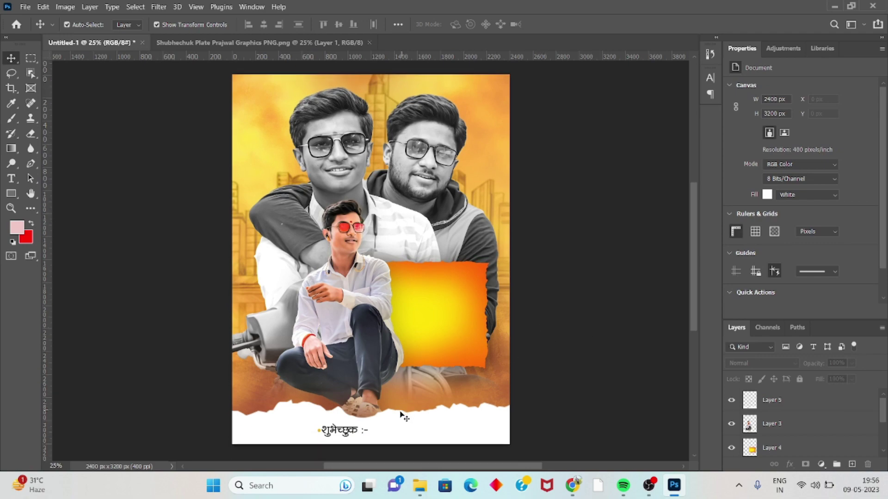
- Raise the white Shubhechuk strip slightly near the bottom edge
click(397, 430)
drag(395, 436, 396, 420)
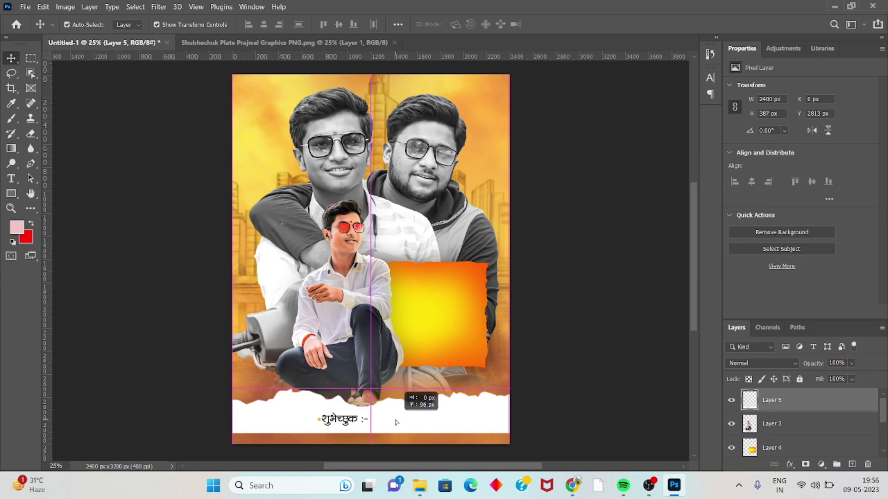
click(550, 334)
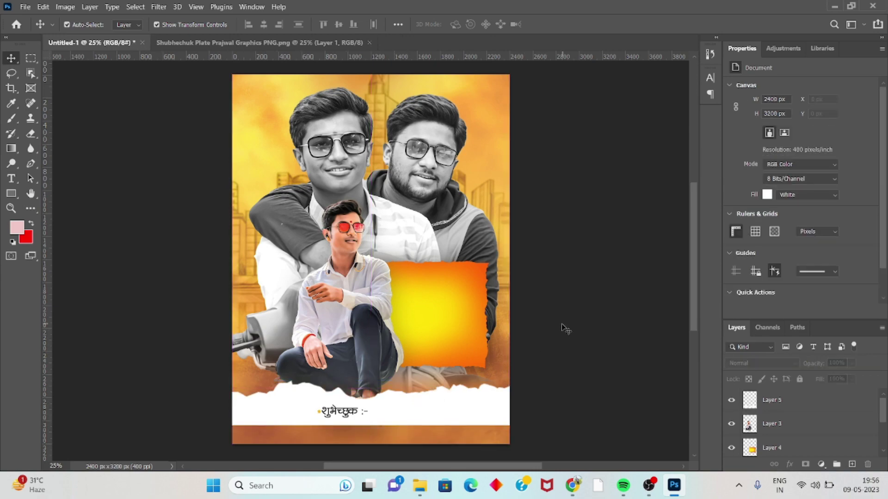
drag(423, 415, 423, 409)
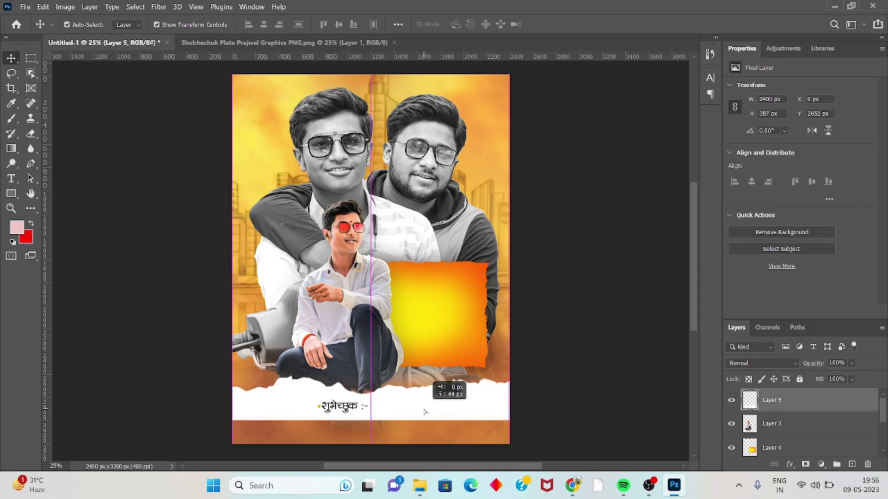
click(590, 347)
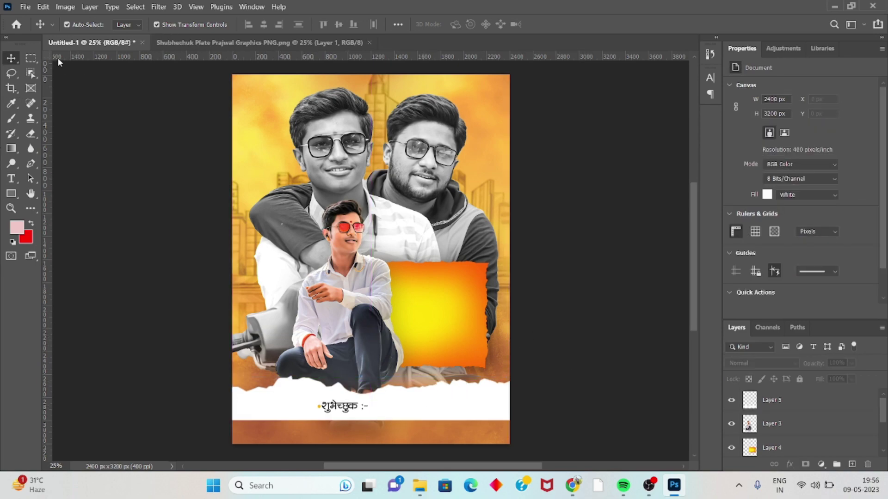
- Crop the banner's bottom edge so its height becomes 3040 px
click(11, 88)
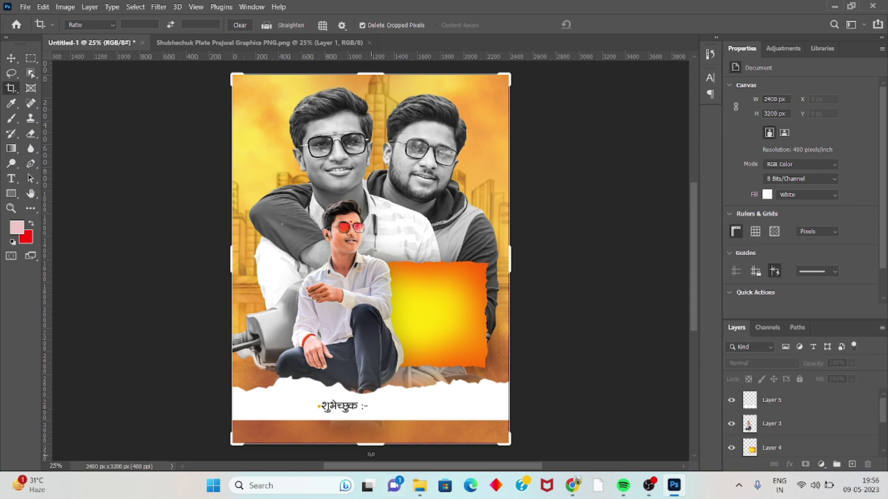
drag(366, 447, 369, 442)
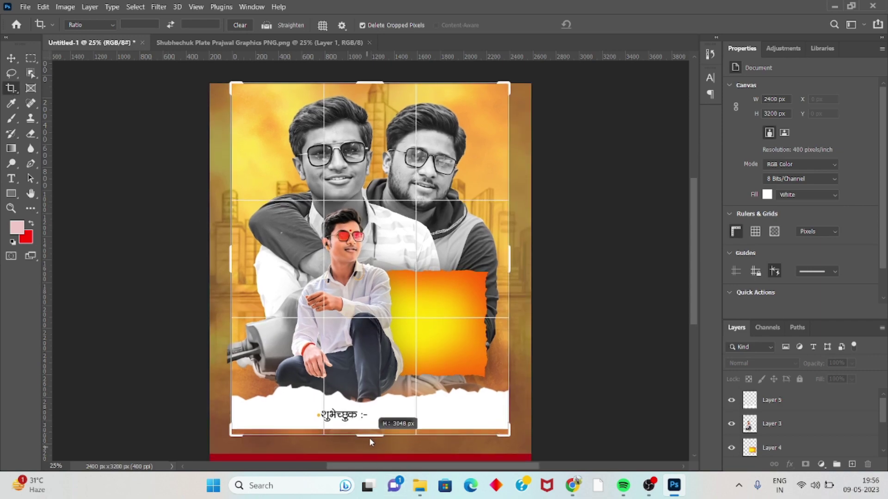
drag(369, 437, 369, 438)
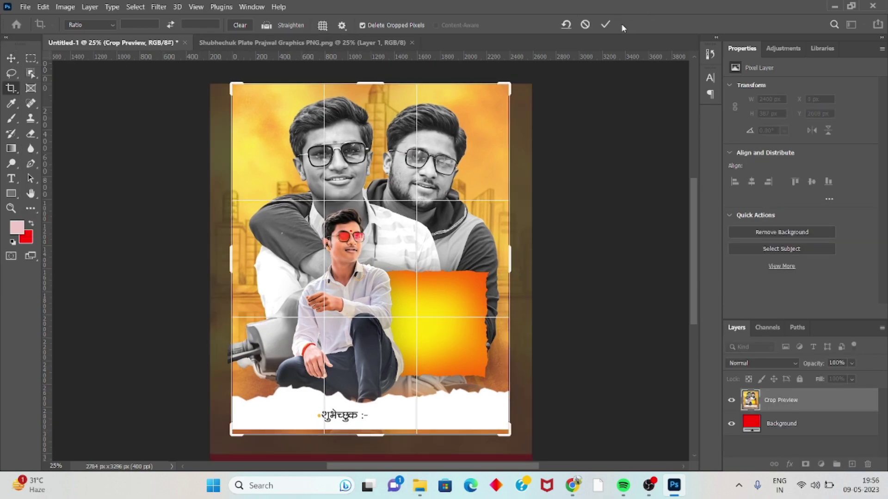
click(605, 24)
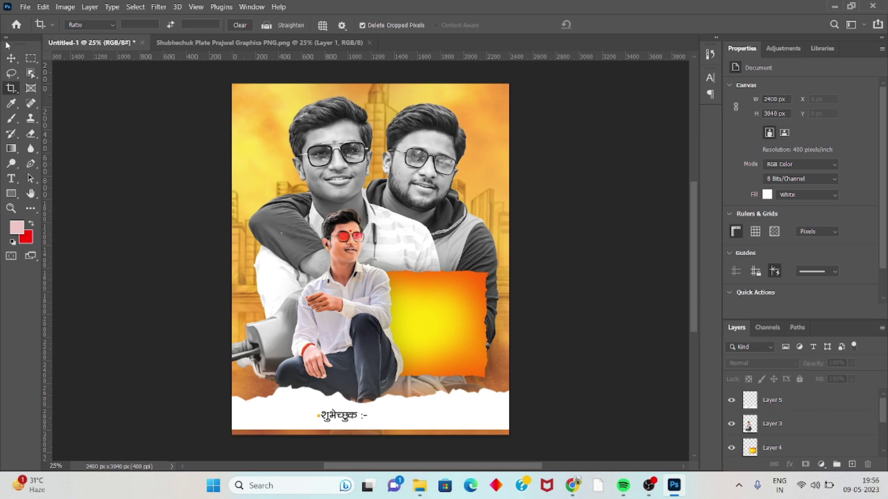
- Nudge the white strip down to meet the bottom edge
click(13, 59)
click(347, 415)
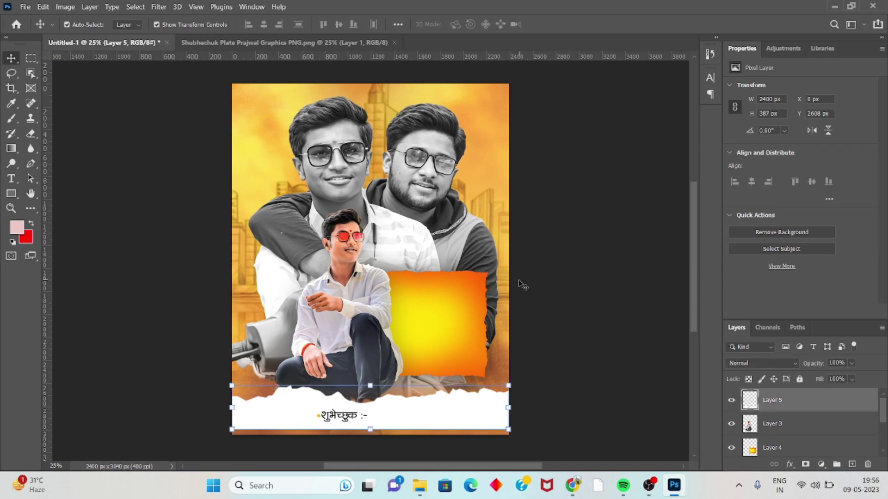
key(shift+Down)
key(shift+Down)
key(shift+Down)
key(shift+Down)
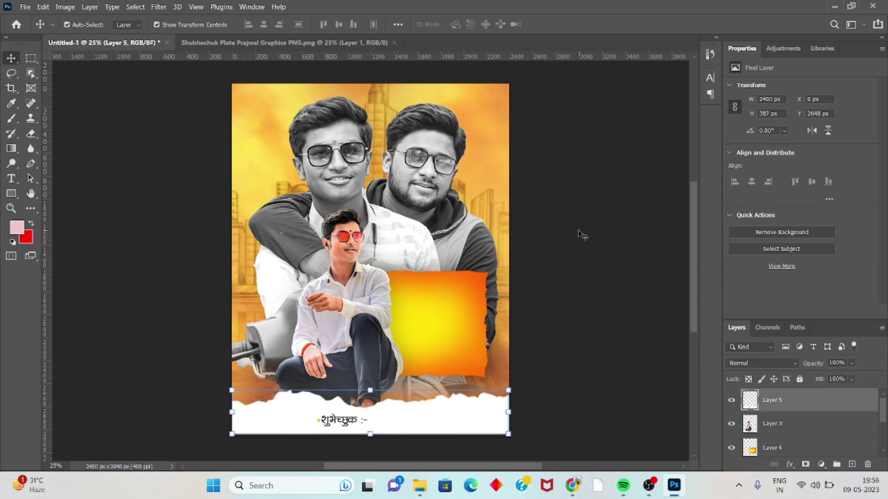
click(578, 230)
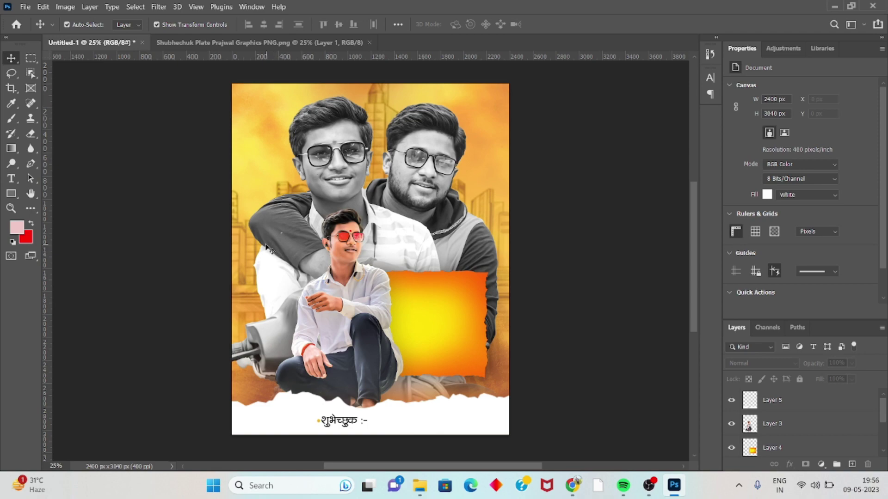
- Nudge the sitting man and the orange square slightly up and right
click(376, 335)
key(Right)
key(Right)
key(Right)
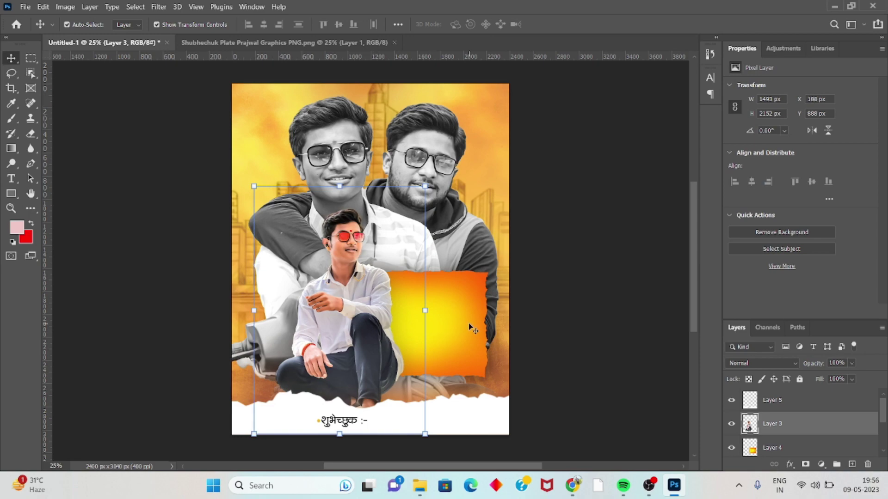
key(Right)
key(Right)
key(Right)
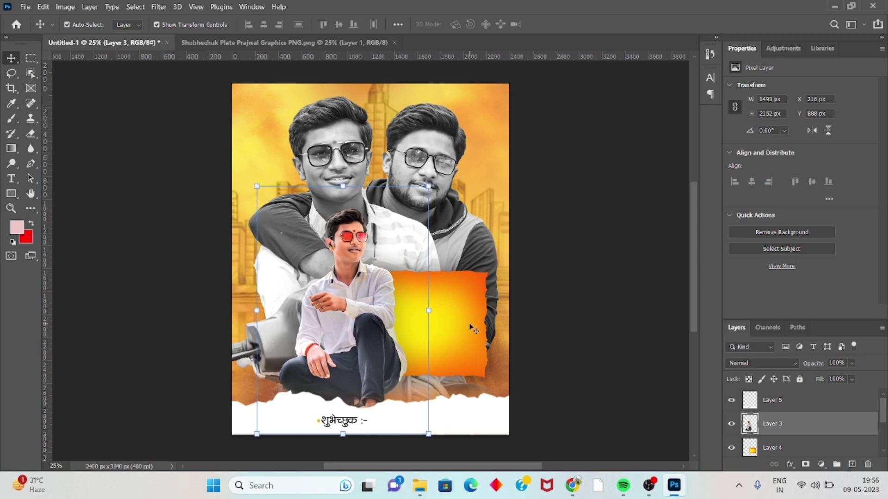
key(Up)
key(Up)
key(Up)
key(Up)
key(Up)
key(Up)
key(Up)
key(Up)
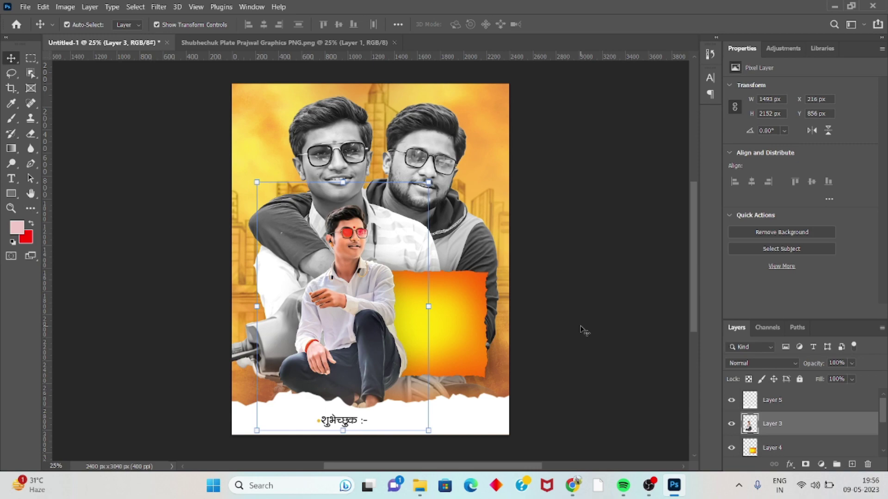
click(471, 341)
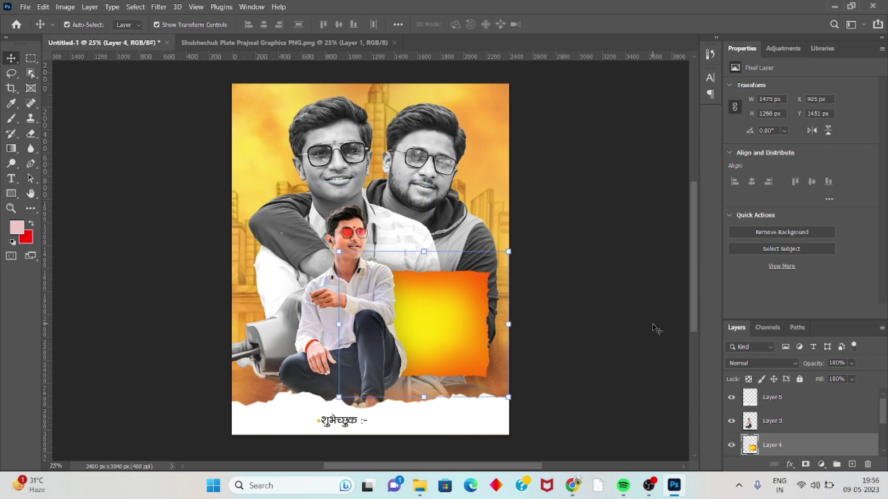
key(Right)
key(Right)
key(Right)
key(Right)
key(Up)
key(Up)
key(Up)
key(Up)
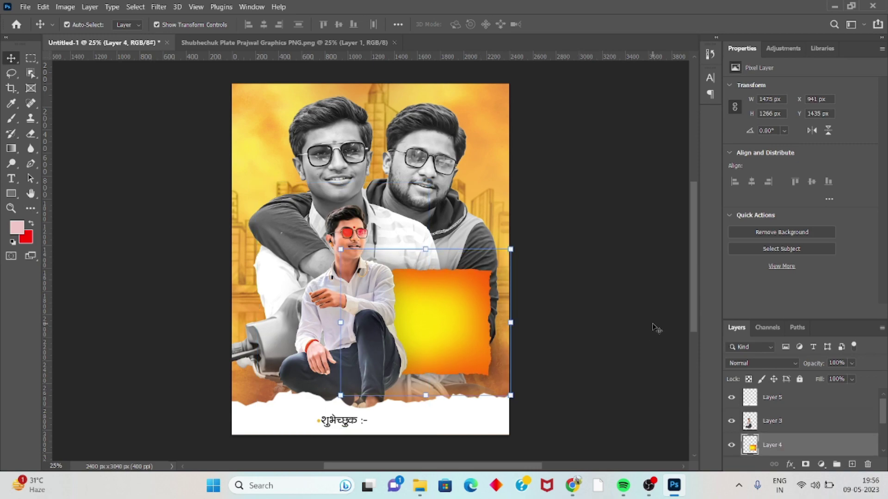
key(Right)
key(Right)
key(Right)
key(Up)
key(Up)
key(Up)
click(637, 322)
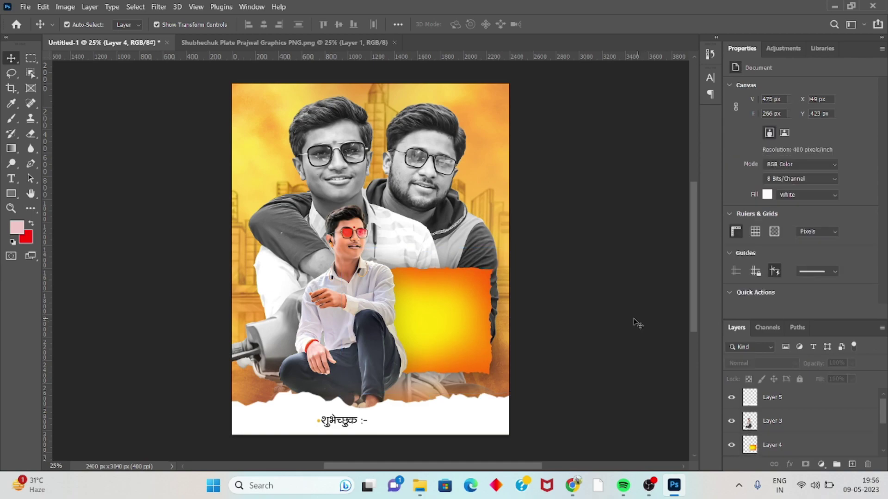
- Open the Flag Prajwal Graphics image
click(24, 7)
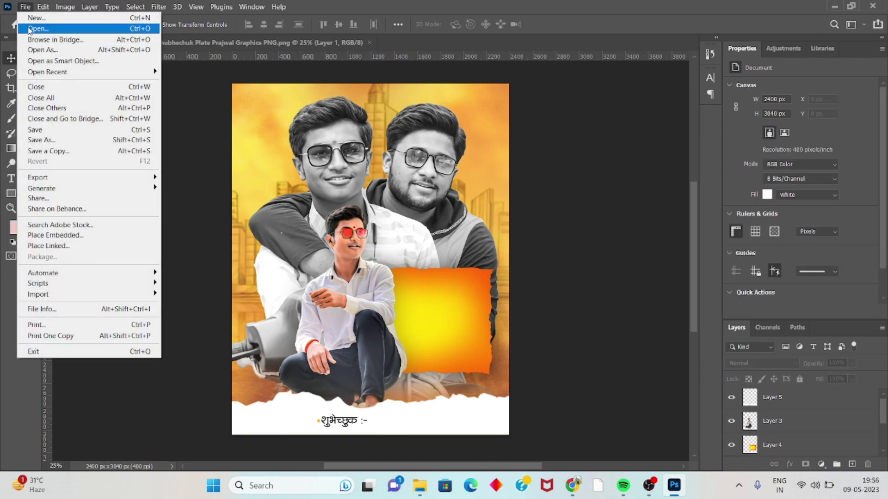
click(29, 31)
click(200, 102)
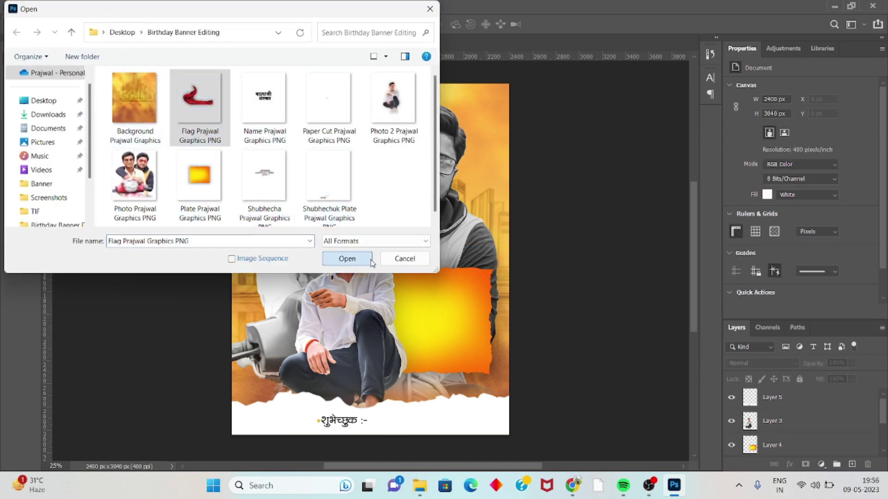
click(346, 258)
- Place the red flag on the banner's left, behind the sitting boy and orange plate
drag(381, 294, 128, 58)
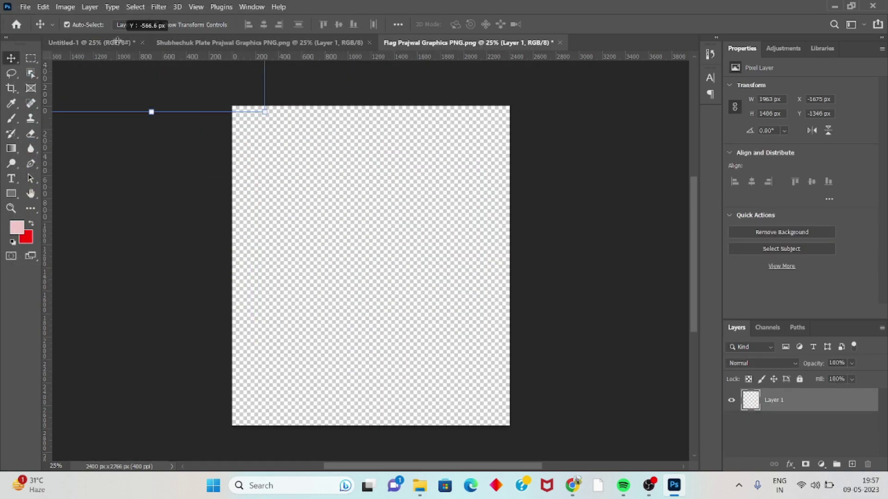
drag(128, 58, 116, 42)
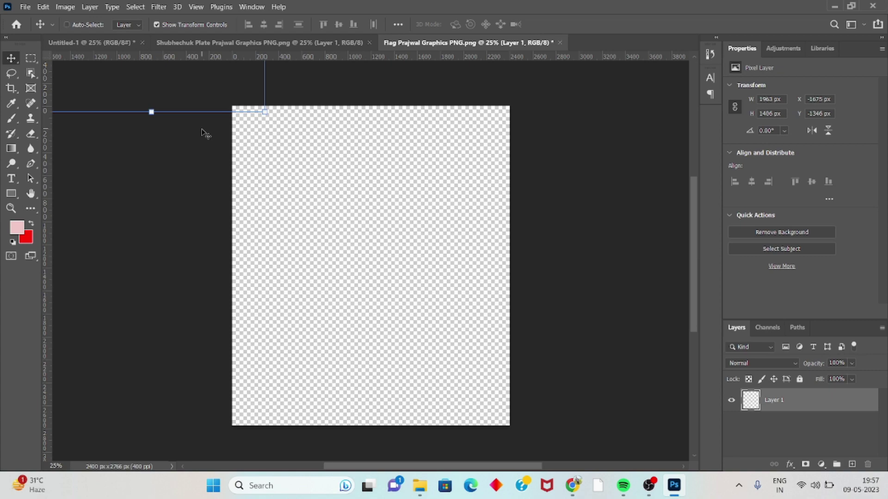
key(ctrl+z)
mouse_move(329, 286)
mouse_down()
mouse_move(298, 226)
mouse_move(252, 360)
mouse_up()
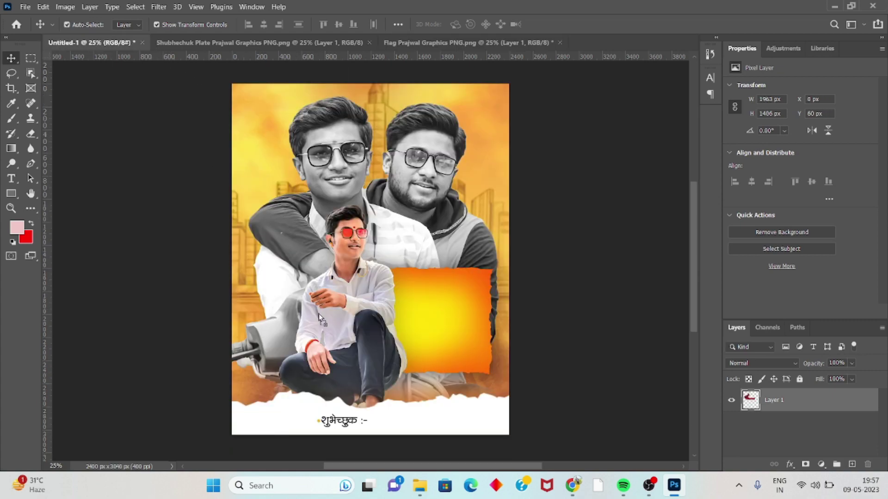
mouse_move(308, 320)
mouse_down()
mouse_move(319, 333)
mouse_move(321, 313)
mouse_up()
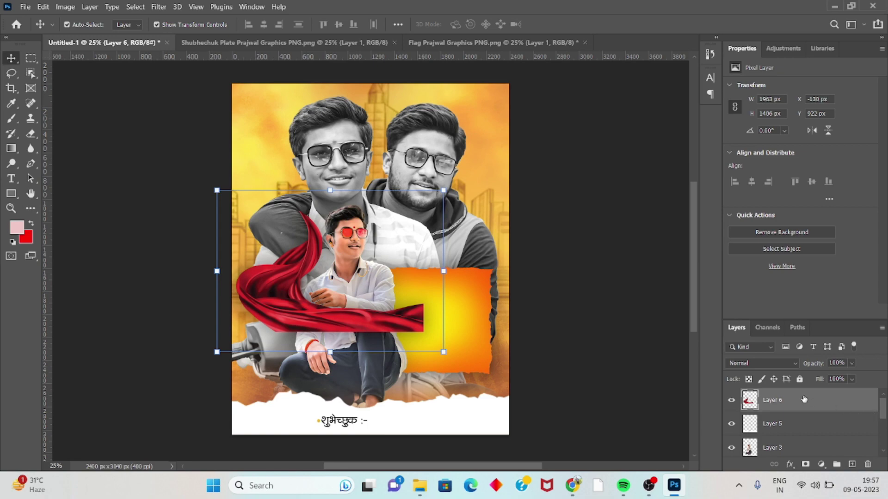
drag(804, 400, 803, 436)
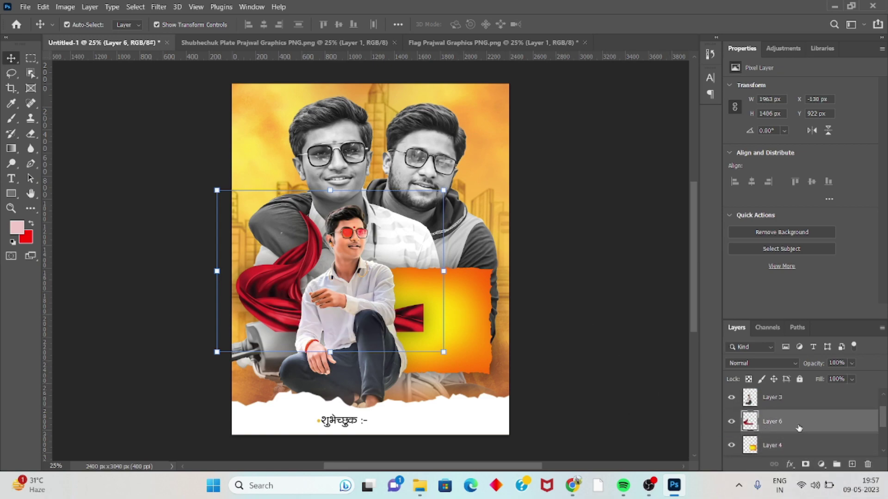
drag(798, 427, 738, 407)
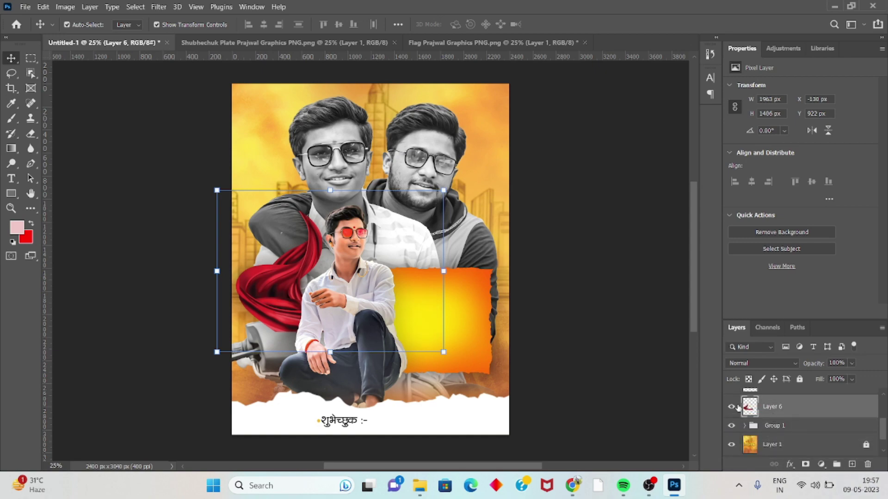
- Nudge the red flag slightly left and down, then bring up the Open dialog
key(Left)
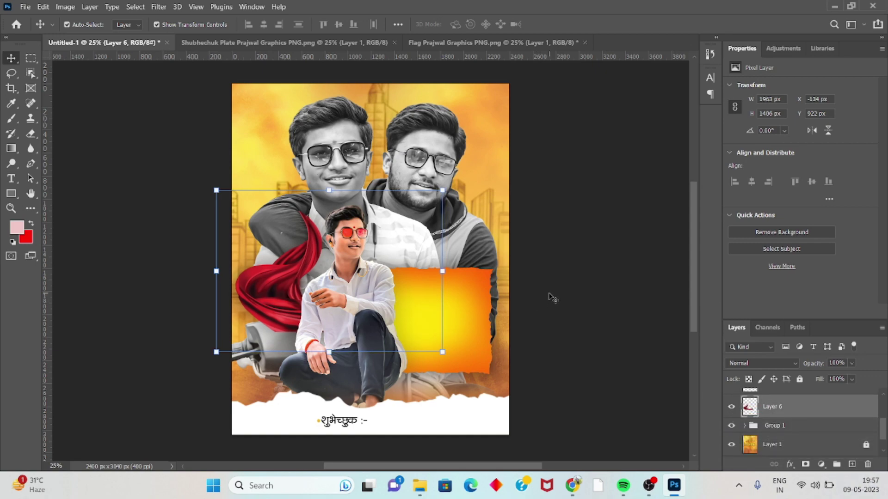
key(Left)
key(Left)
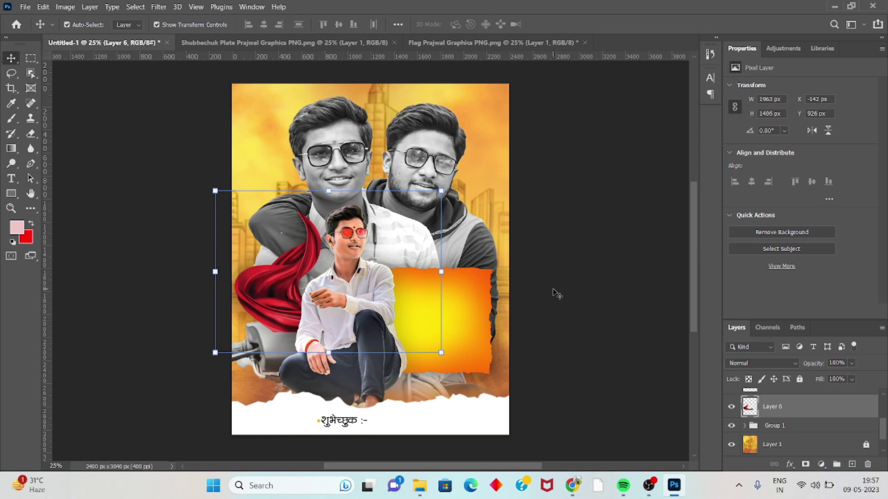
key(Down)
key(Down)
key(Down)
key(Right)
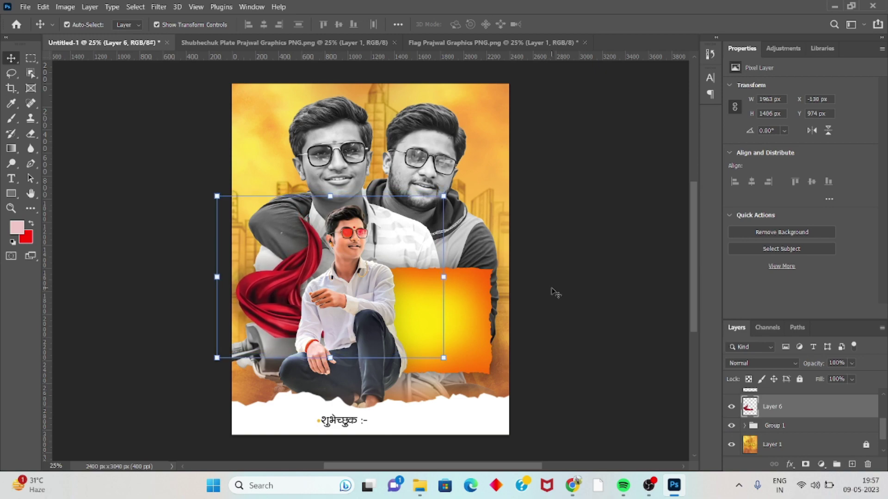
click(557, 269)
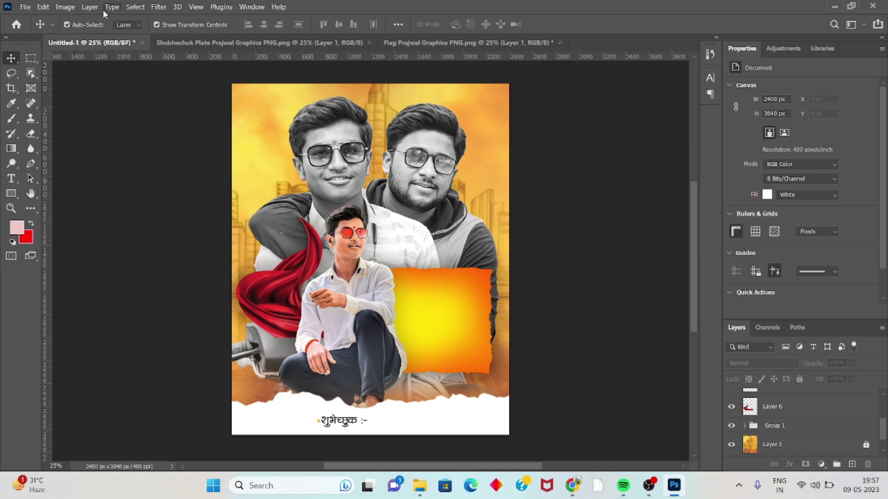
click(25, 6)
click(36, 34)
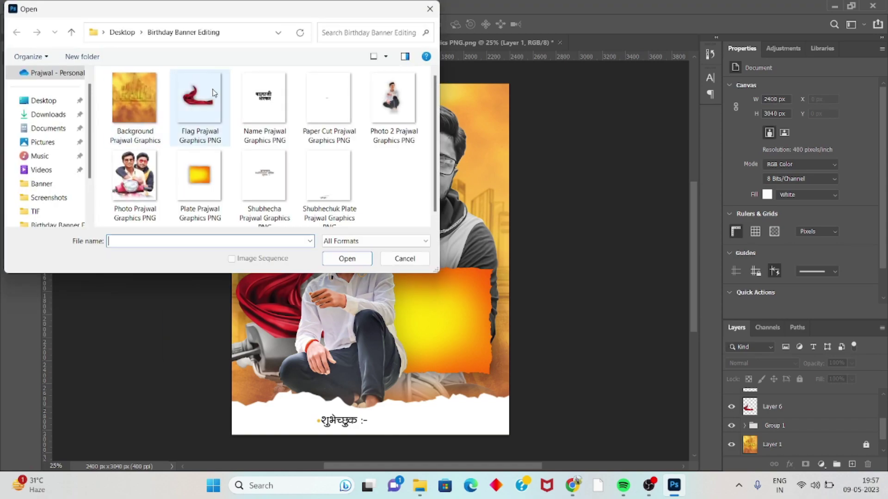
- Open the Marathi name lettering PNG and drag it into the banner as Layer 7
click(264, 106)
click(334, 259)
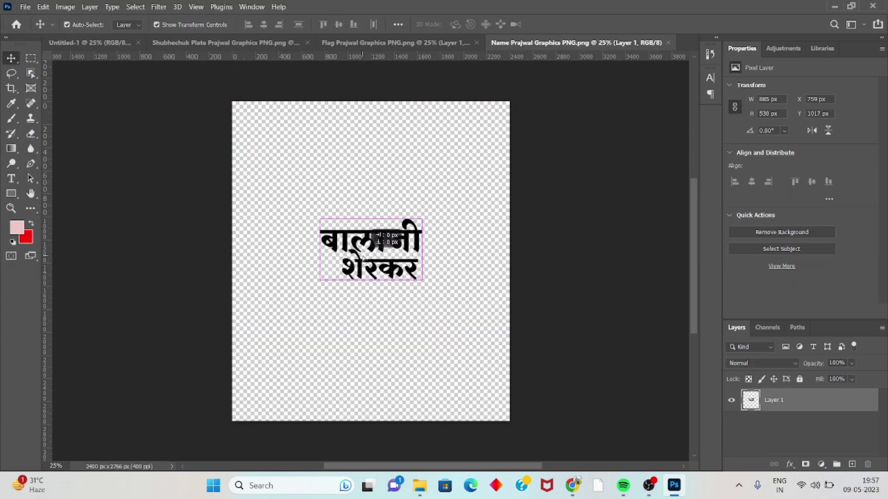
drag(368, 267, 124, 45)
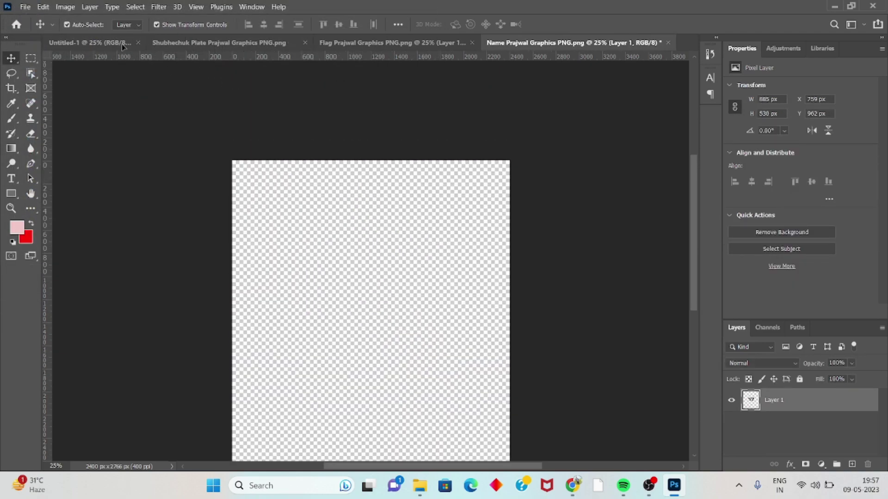
drag(359, 287, 425, 319)
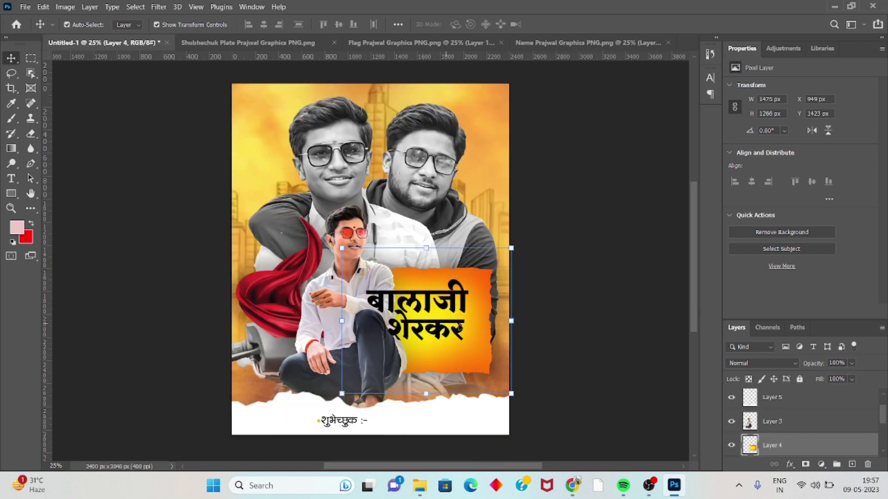
- Lock the orange plate, red cloth and cutout photo layers
click(799, 379)
click(407, 418)
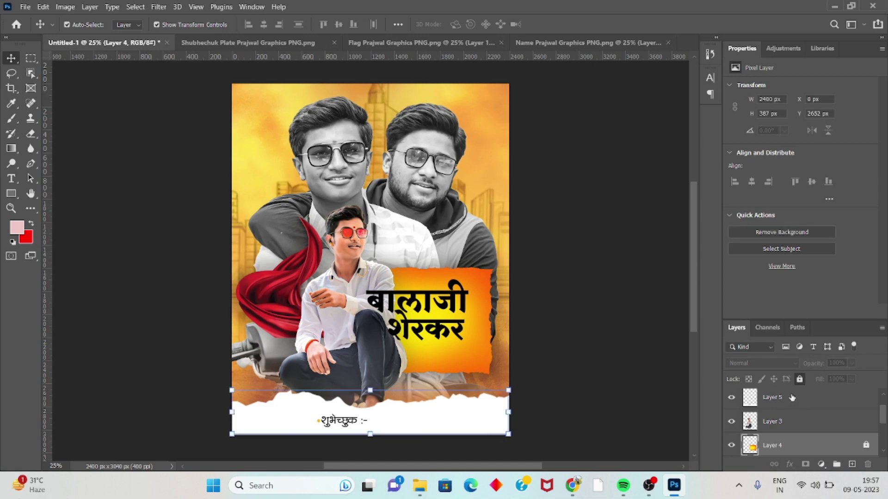
click(419, 325)
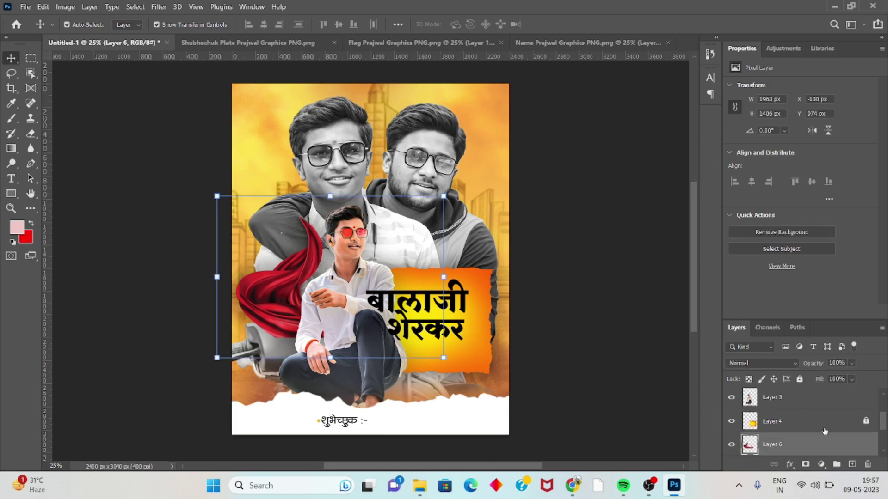
click(800, 379)
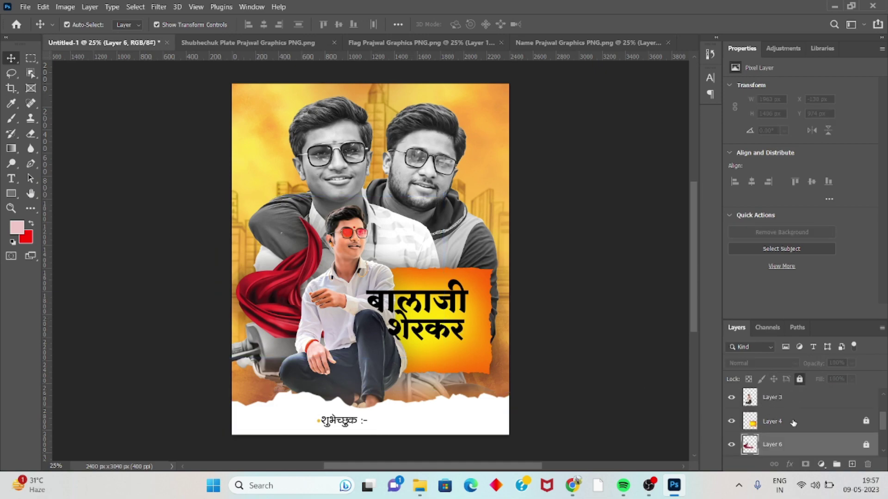
scroll(793, 422, up, 2)
click(778, 446)
click(800, 379)
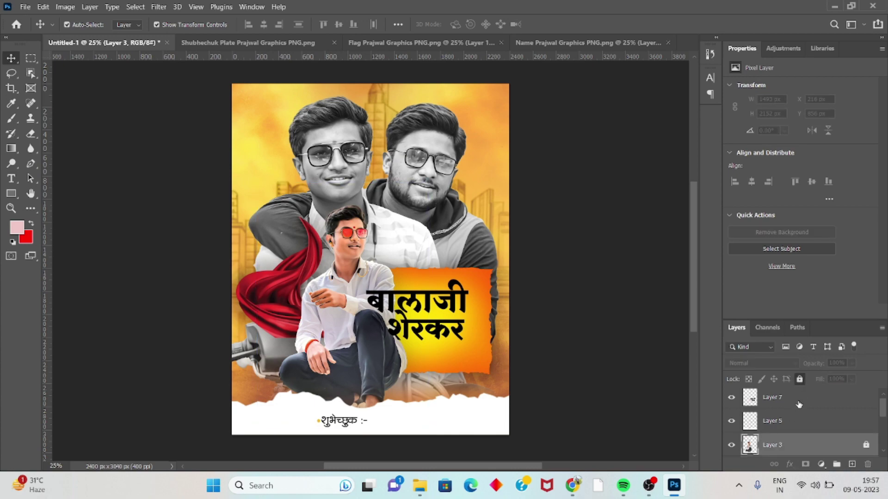
- Lock the white strip and two-friends photo layers and collapse the black-and-white friends group
click(792, 421)
click(800, 379)
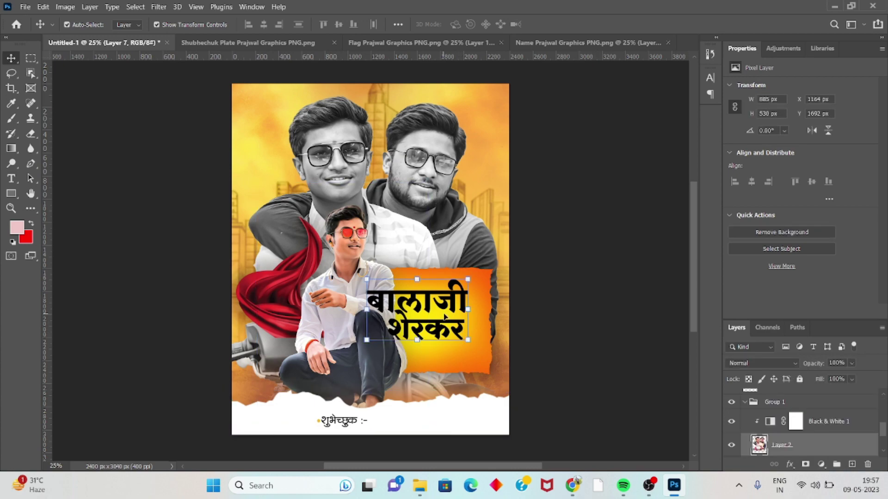
mouse_move(444, 319)
mouse_down()
mouse_move(457, 319)
mouse_move(444, 320)
mouse_up()
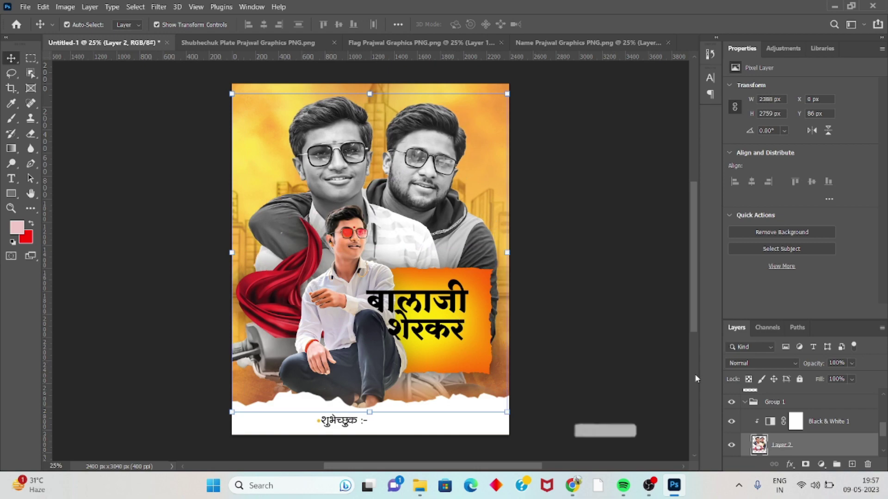
click(799, 379)
scroll(792, 422, up, 2)
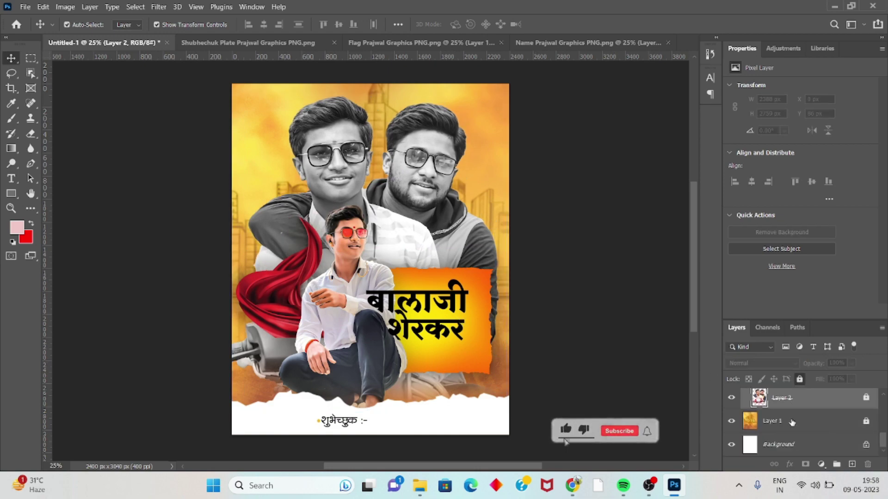
click(793, 425)
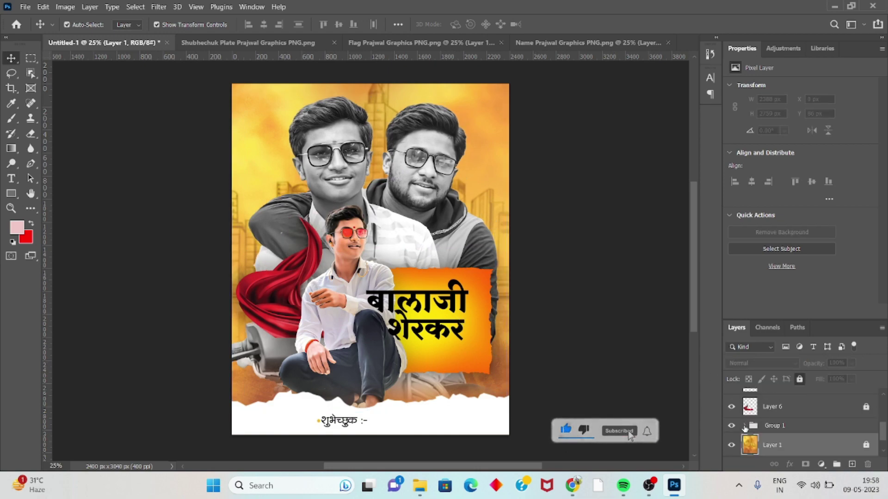
click(745, 426)
key(ctrl+v)
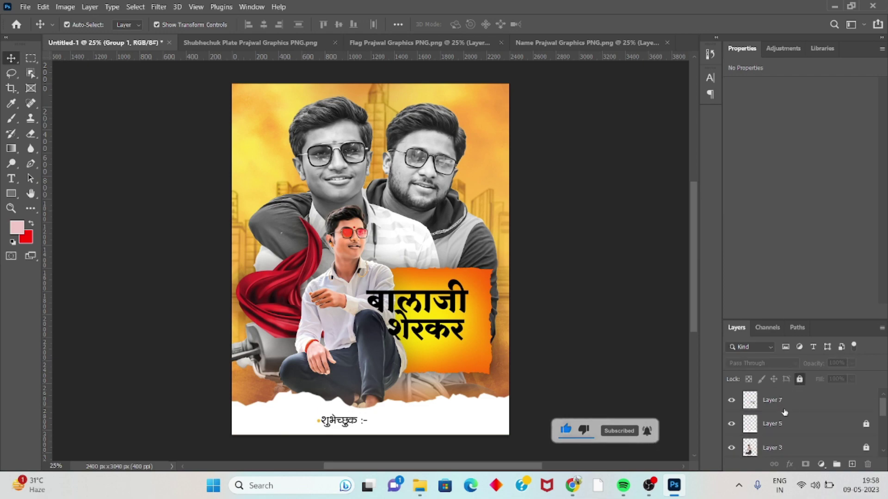
- Move Layer 7's name lettering right and down onto the plate and scale it to about 87%
drag(448, 335, 489, 347)
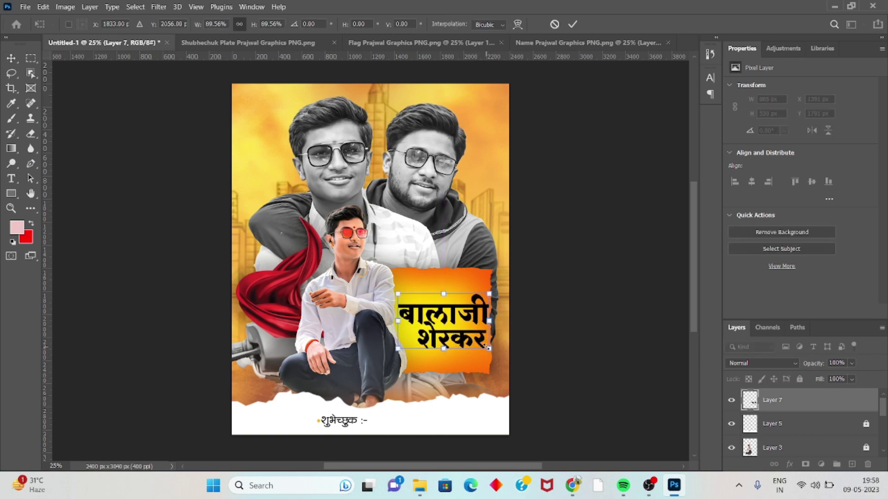
key(shift+Up)
key(shift+Up)
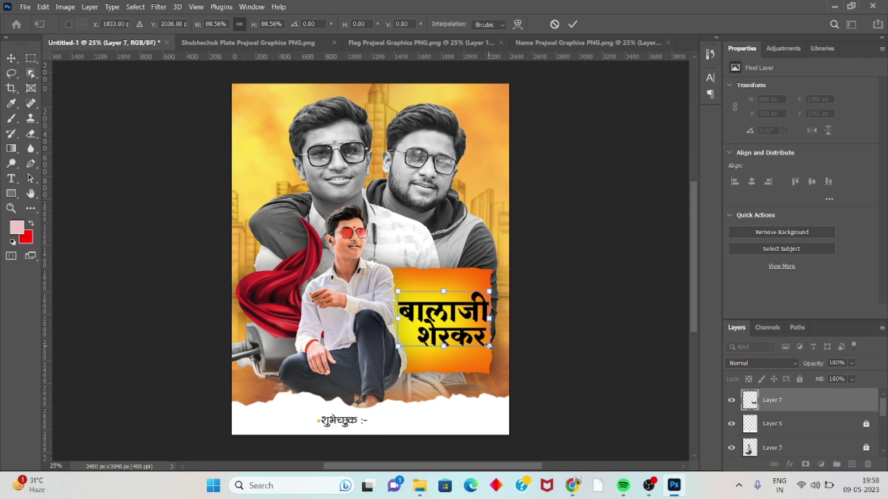
drag(486, 344, 483, 343)
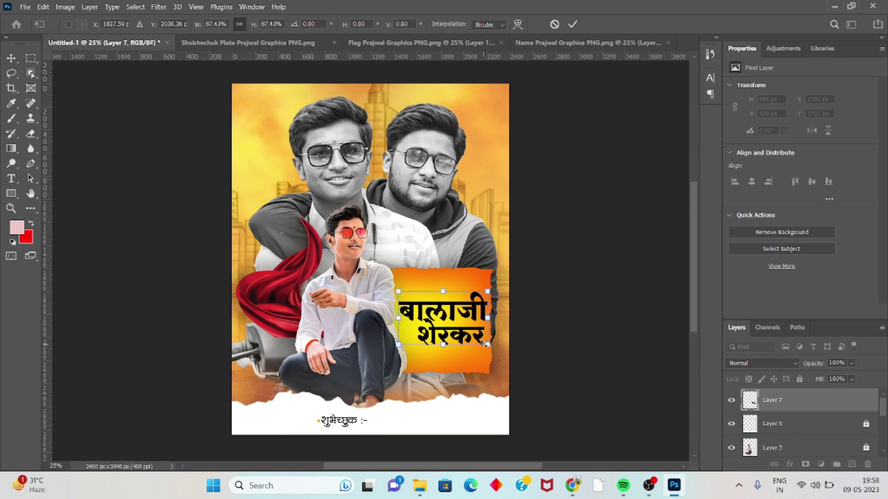
click(572, 24)
click(581, 250)
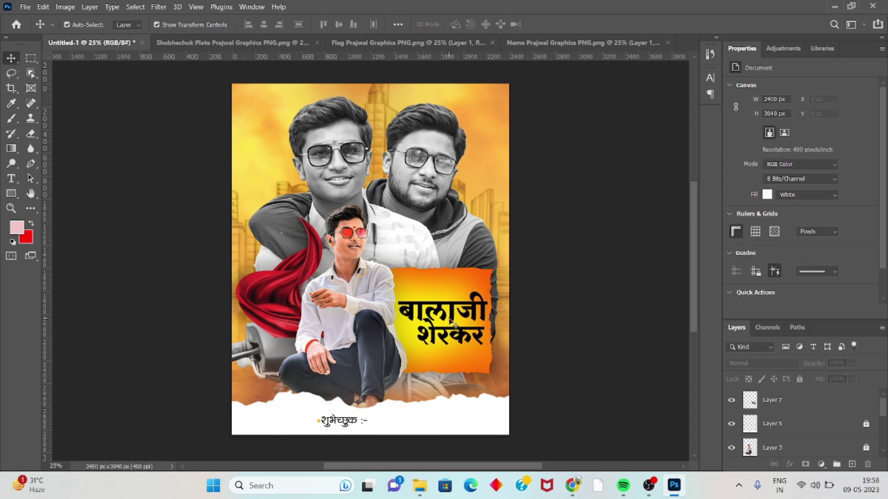
click(785, 404)
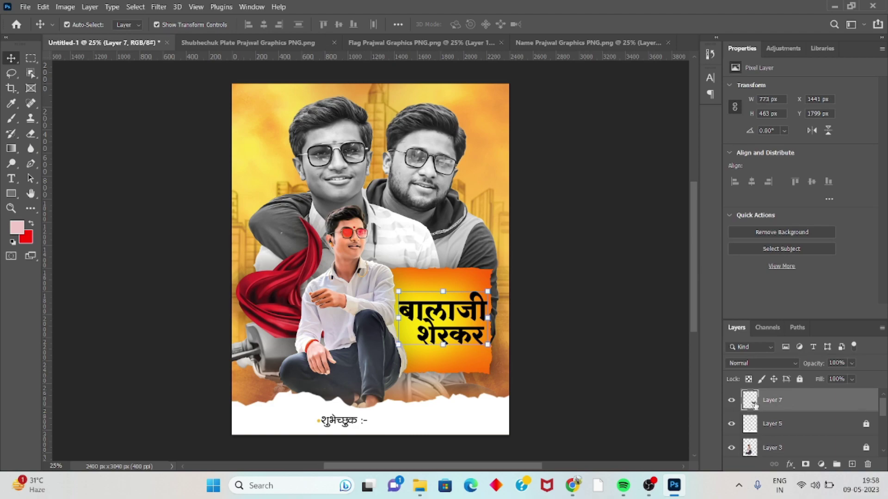
click(602, 327)
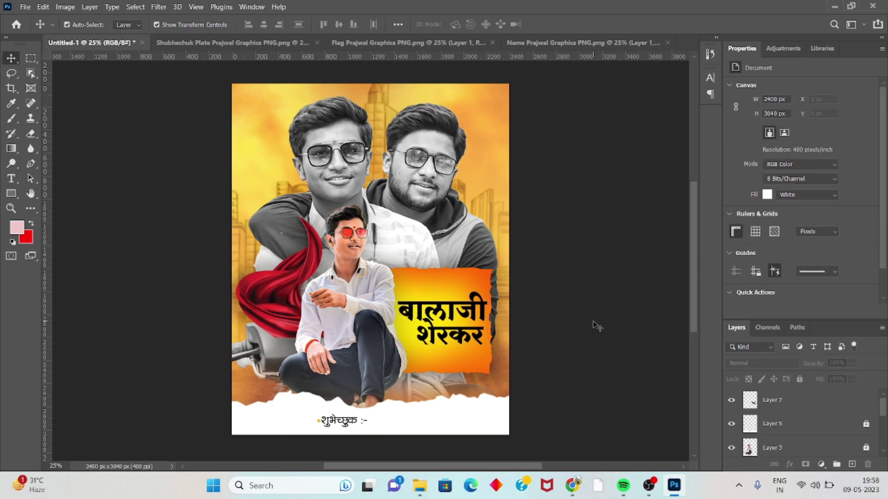
- Add a new Layer 8 clipped to the name lettering
click(29, 6)
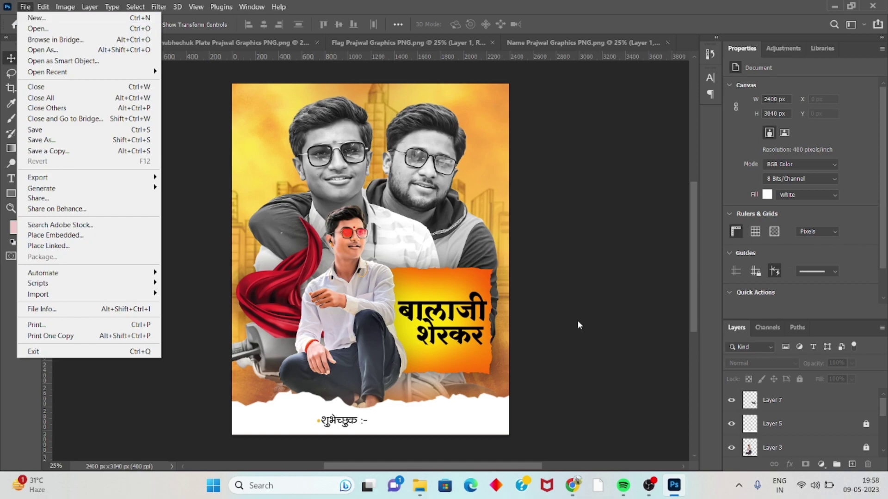
click(731, 407)
click(791, 402)
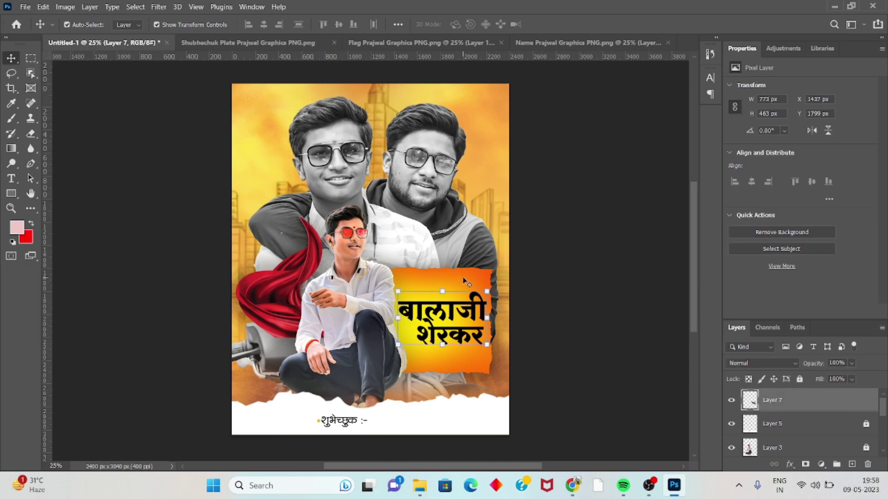
click(851, 464)
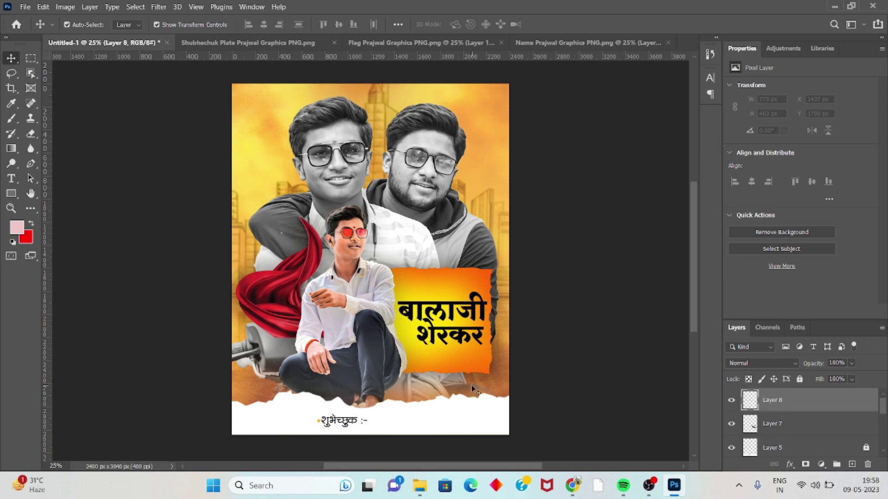
right_click(780, 400)
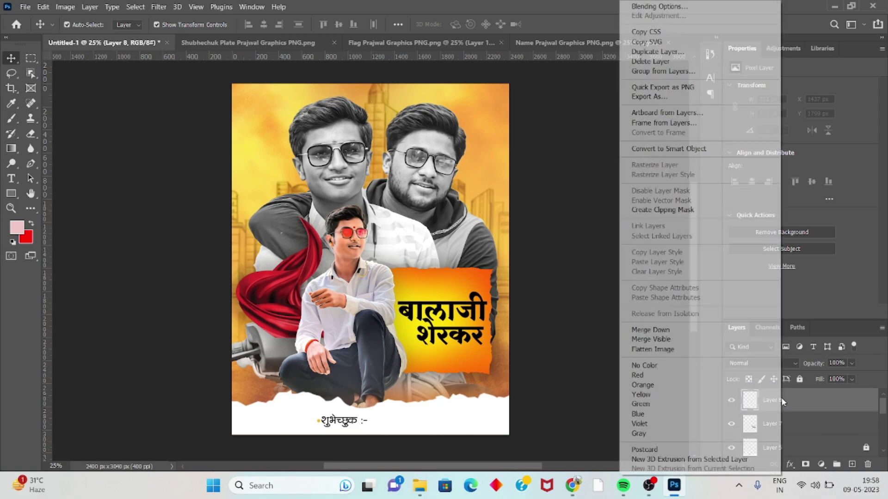
click(703, 210)
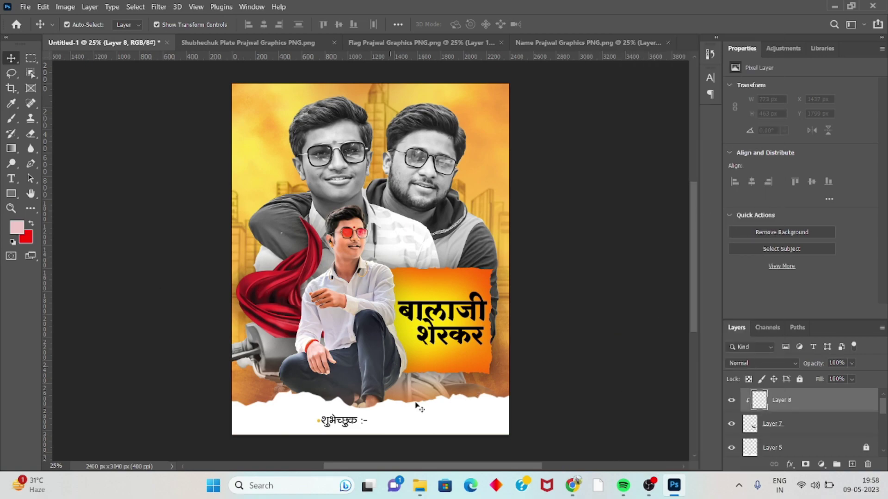
- Pick the Brush, adjust its size, and set the foreground colour to dark red #5f0f0f
click(12, 118)
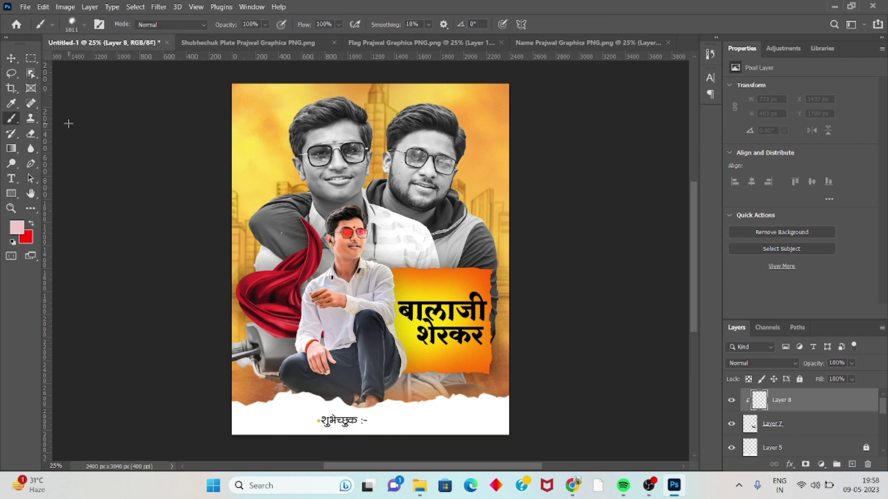
click(84, 26)
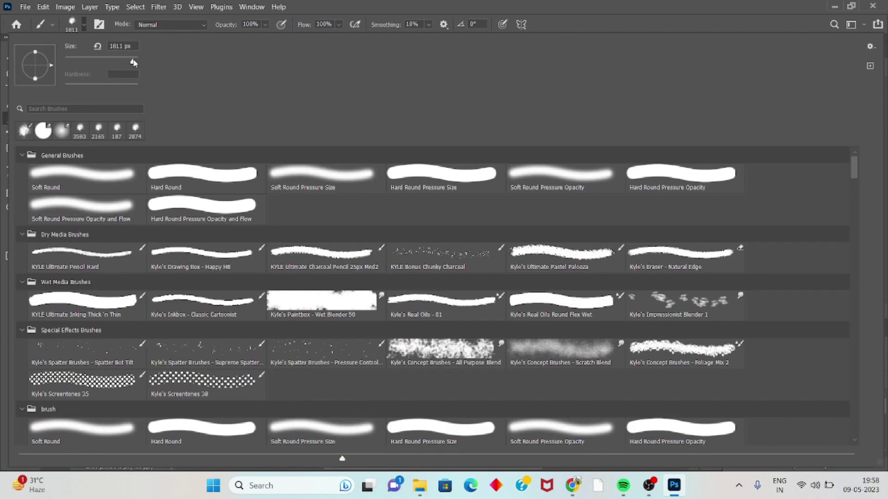
click(133, 63)
key(Return)
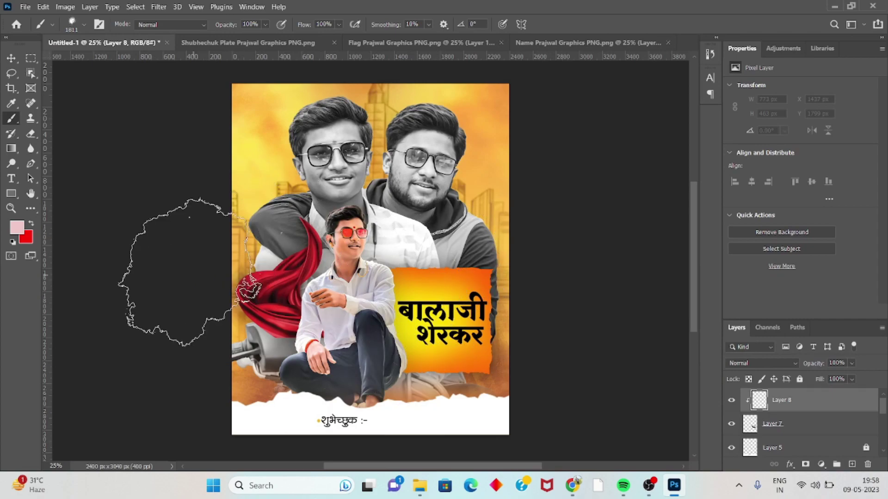
click(17, 228)
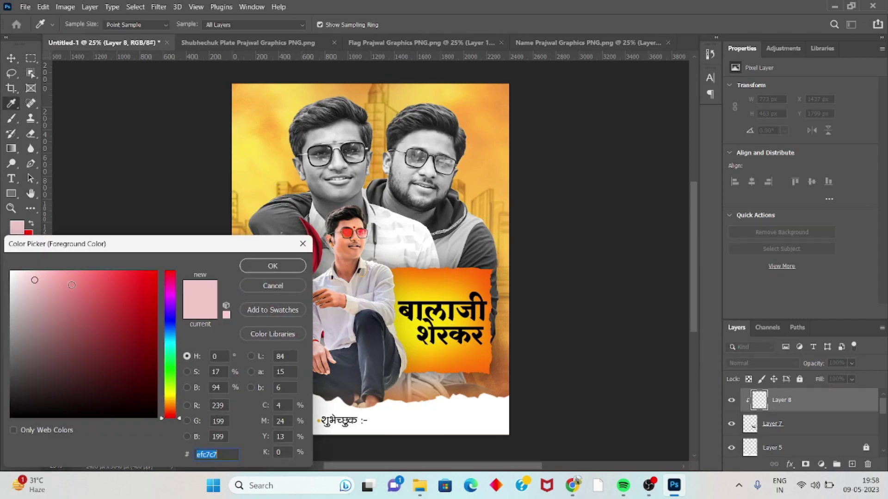
text(5f0f0f)
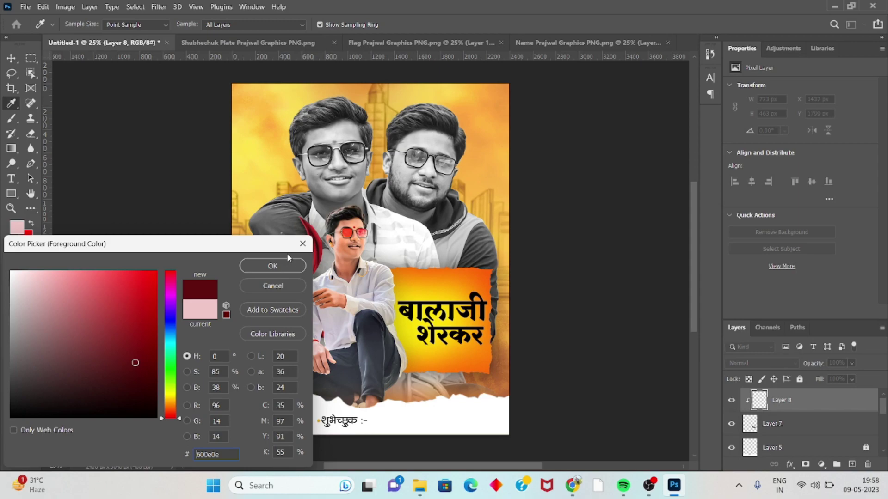
click(272, 266)
- Set the foreground to red #fc1515 and paint it over the name text
click(17, 228)
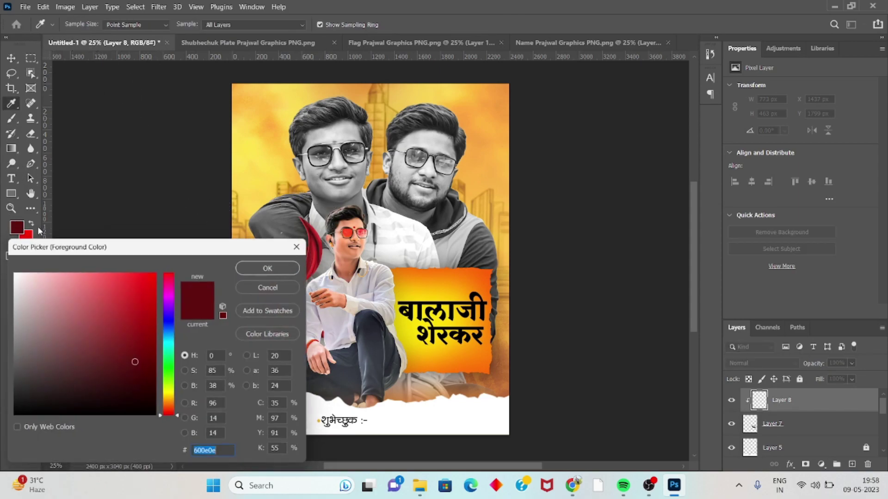
text(fc1515)
click(153, 275)
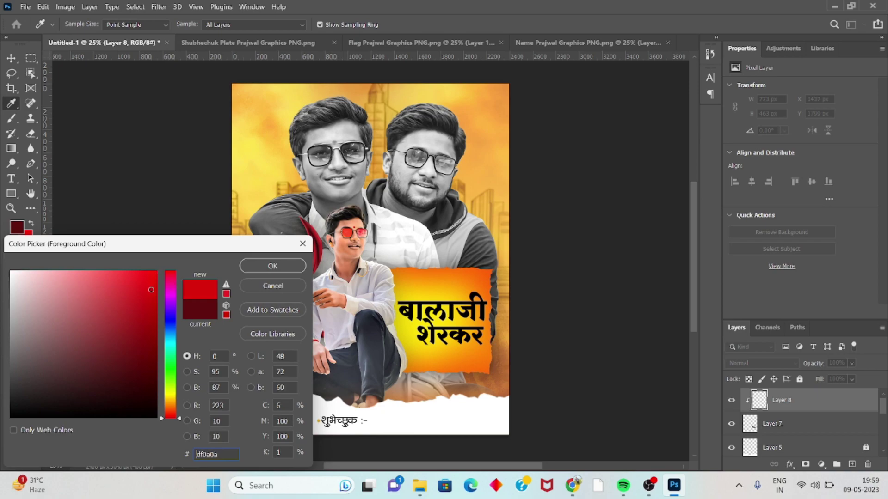
drag(153, 274, 153, 285)
click(253, 267)
key(b)
click(468, 319)
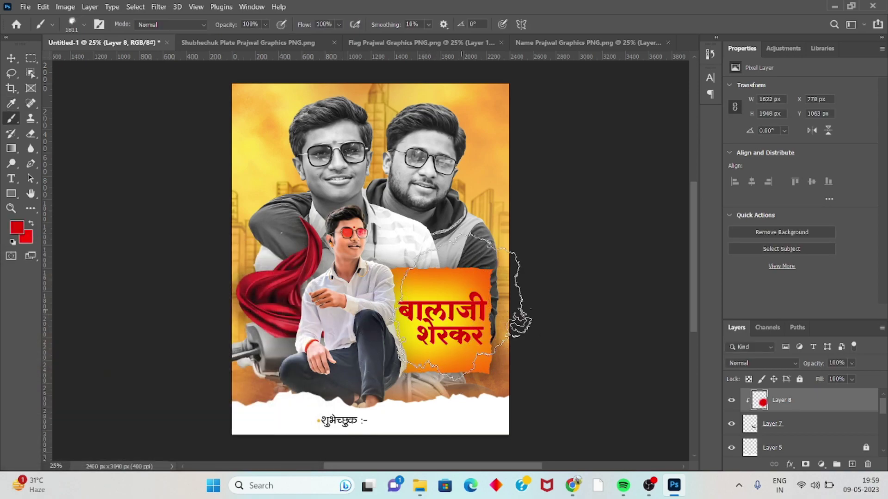
- Choose a darker red and brush it across parts of the name
click(18, 230)
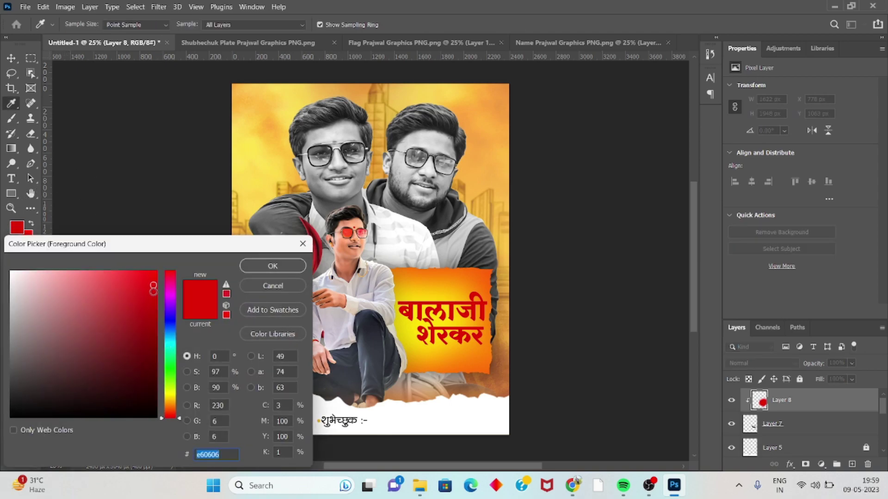
drag(153, 289, 147, 328)
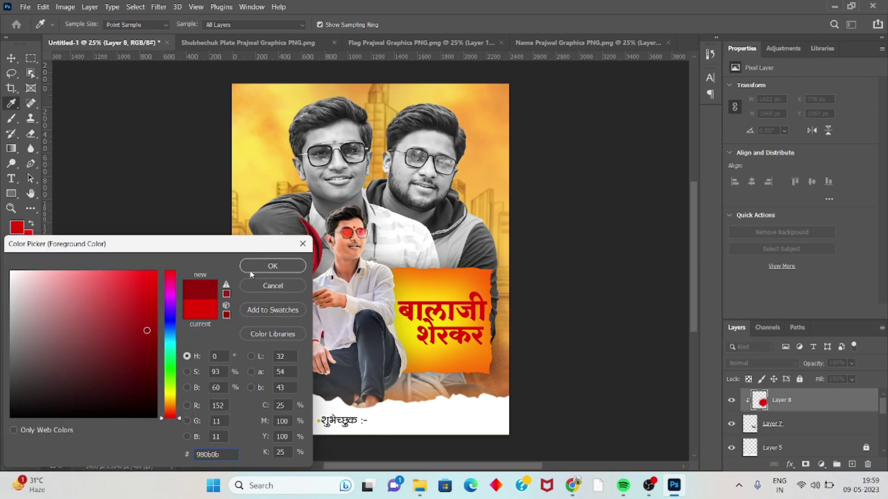
click(252, 268)
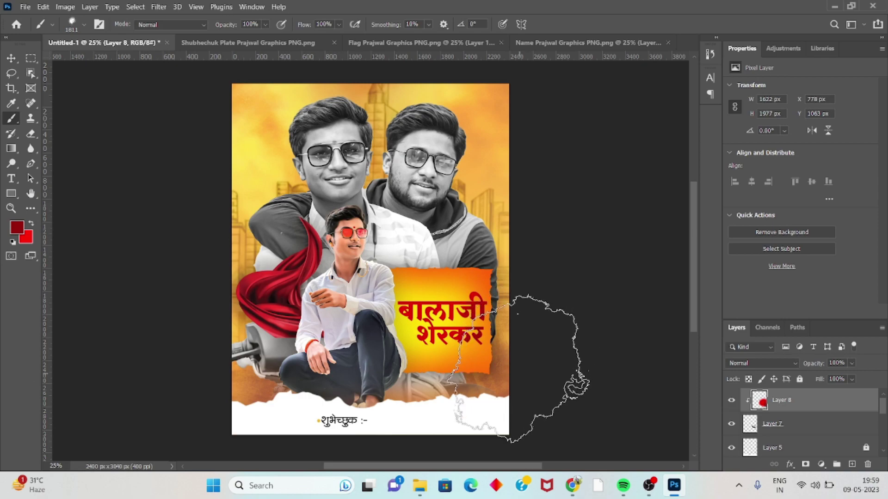
drag(517, 370, 368, 339)
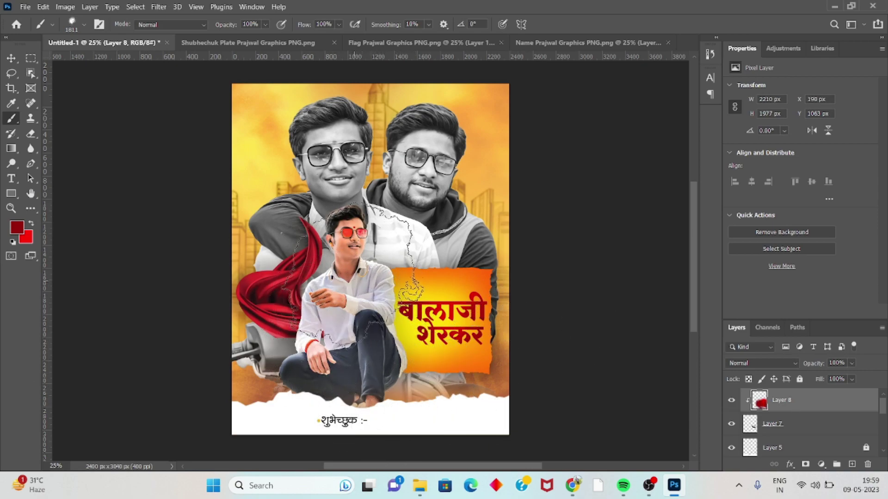
drag(354, 280, 433, 319)
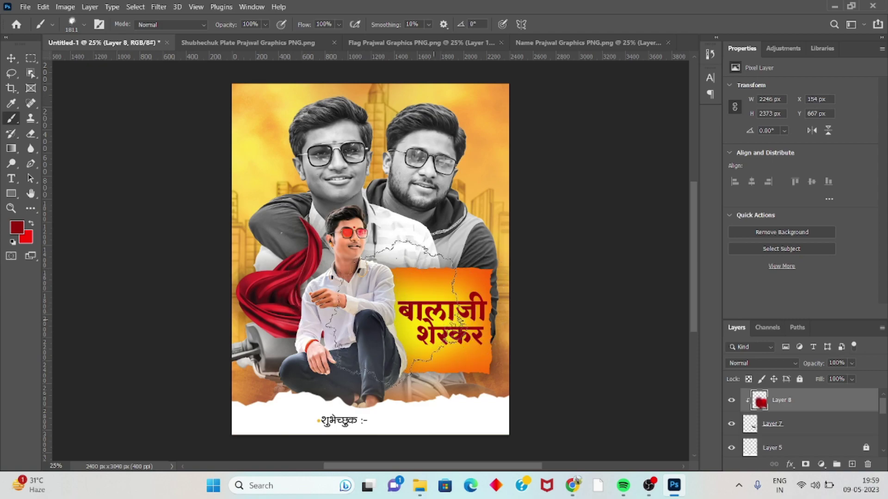
- Try a bright saturated red, then settle on dark red and paint more of the name
click(17, 227)
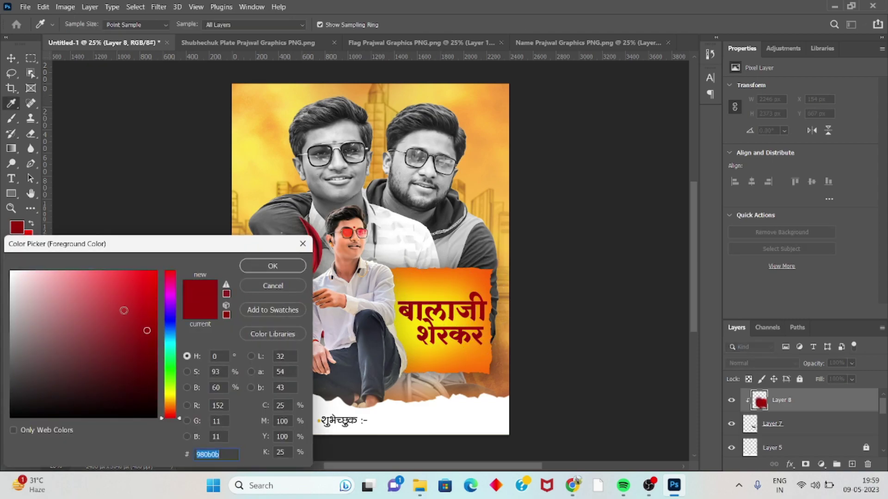
drag(123, 309, 154, 270)
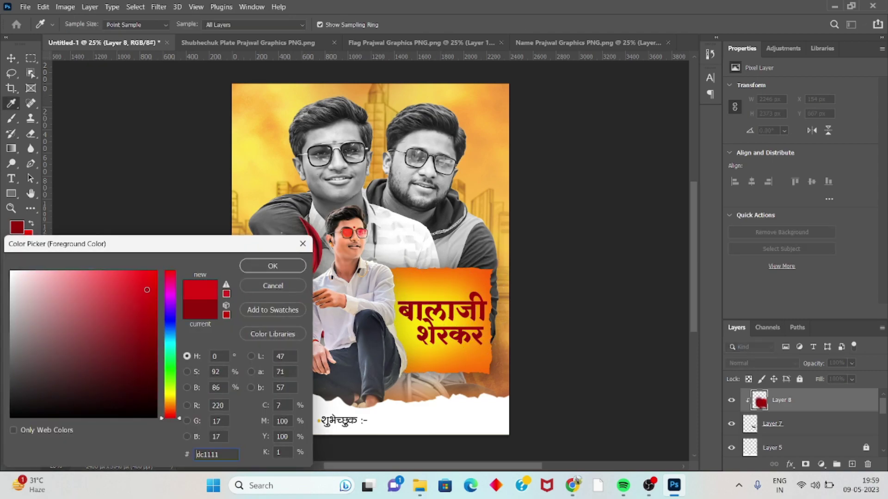
click(266, 267)
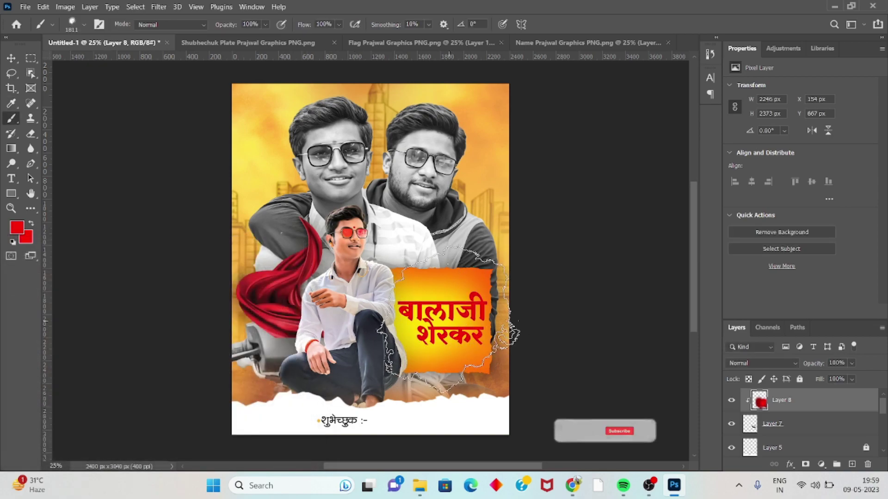
click(121, 323)
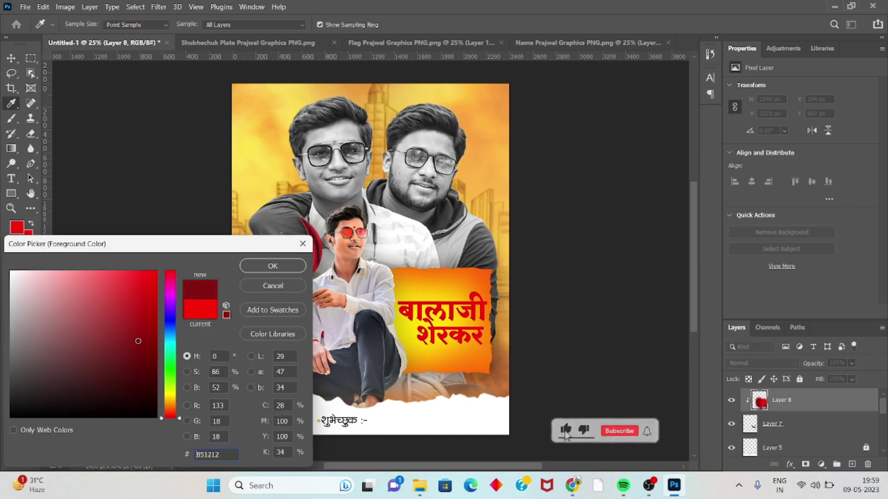
click(272, 266)
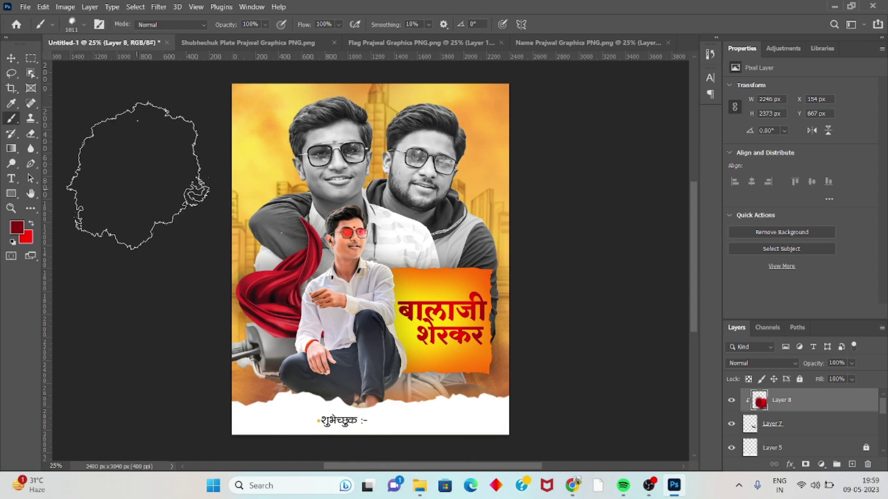
drag(407, 203, 451, 229)
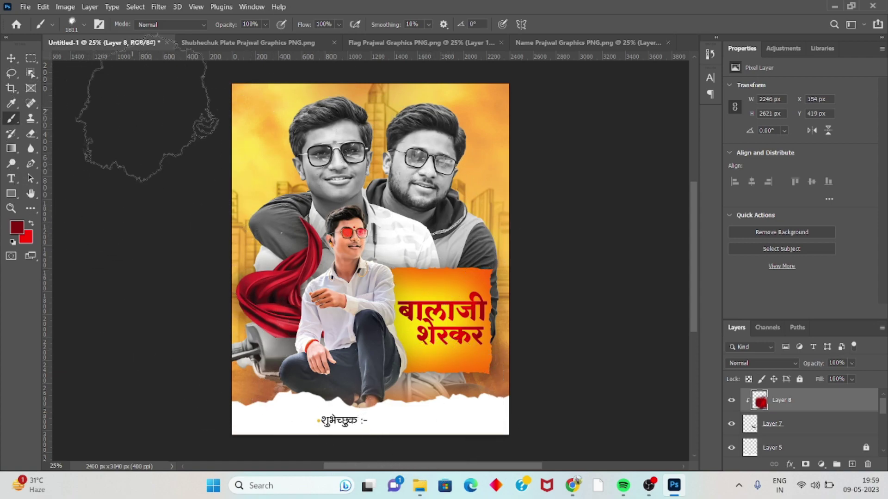
click(11, 58)
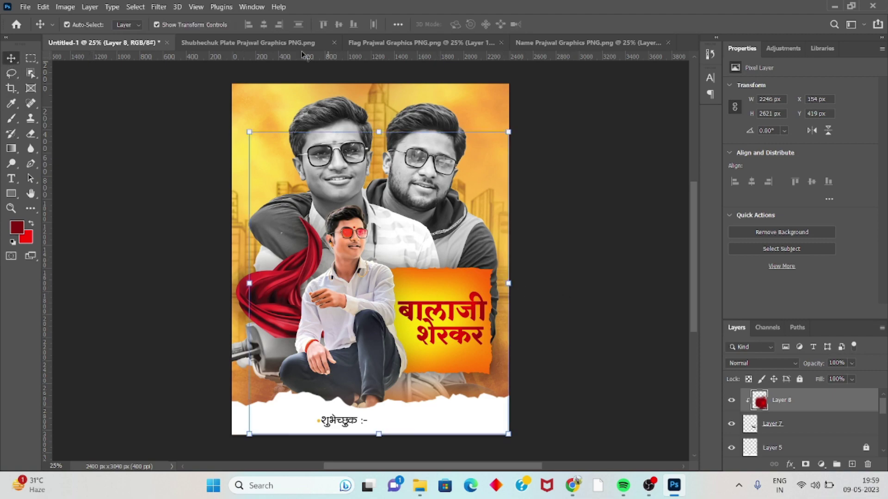
- Apply a 34.6-pixel Gaussian Blur to the red paint on Layer 8
click(159, 7)
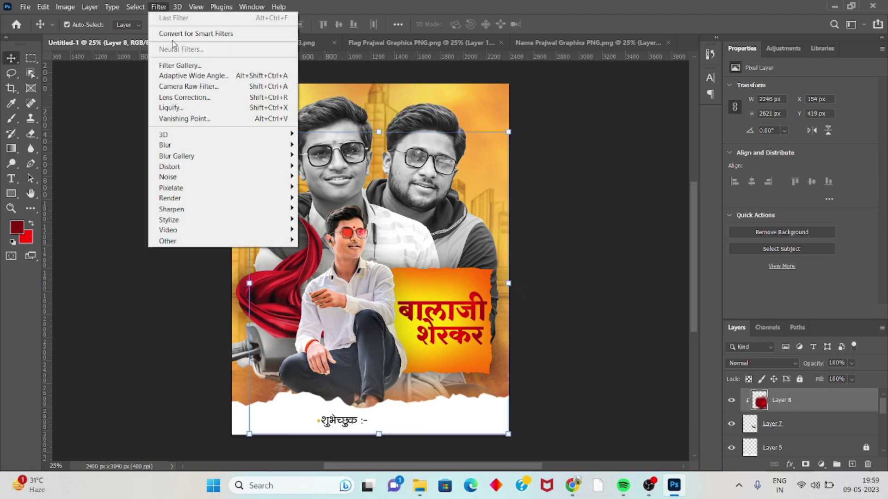
mouse_move(208, 145)
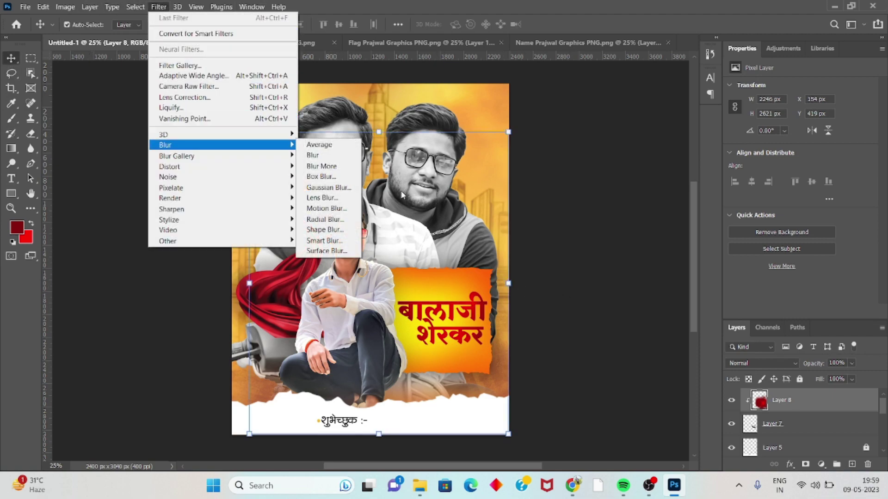
click(329, 187)
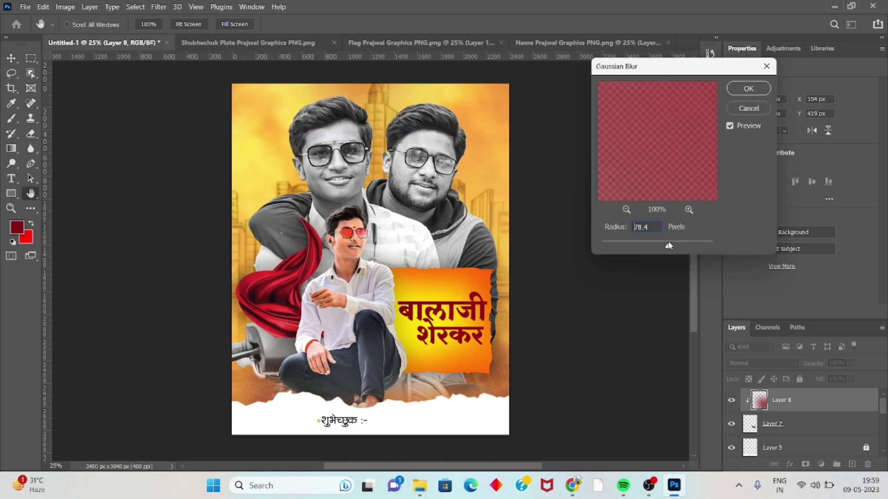
drag(669, 246, 657, 246)
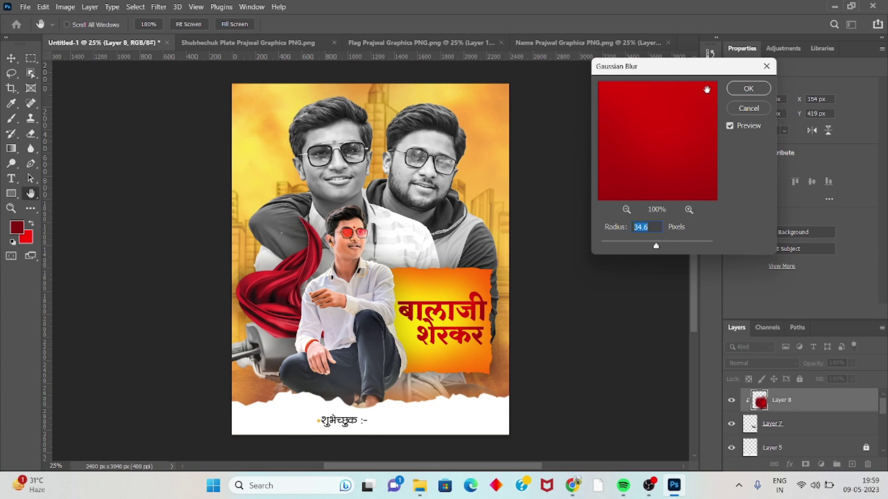
click(754, 89)
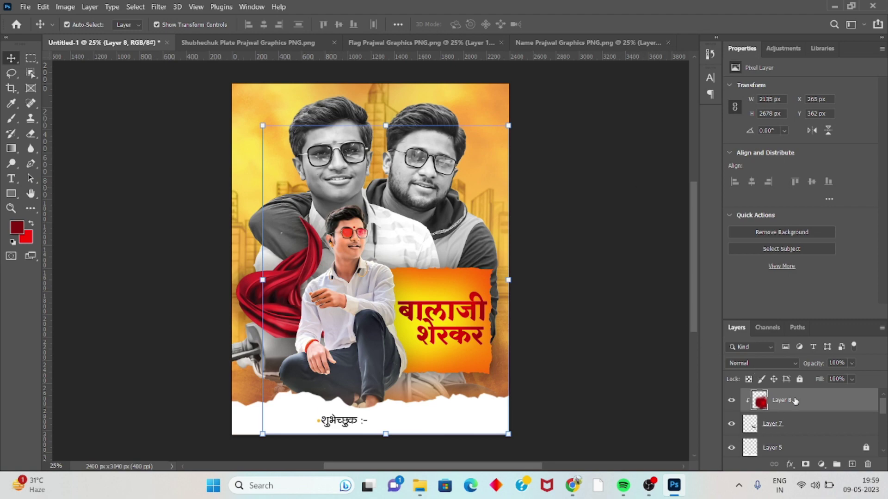
- Group Layers 7 and 8 as Group 2 and add Bevel & Emboss, Inner Glow and Drop Shadow
shift+click(795, 423)
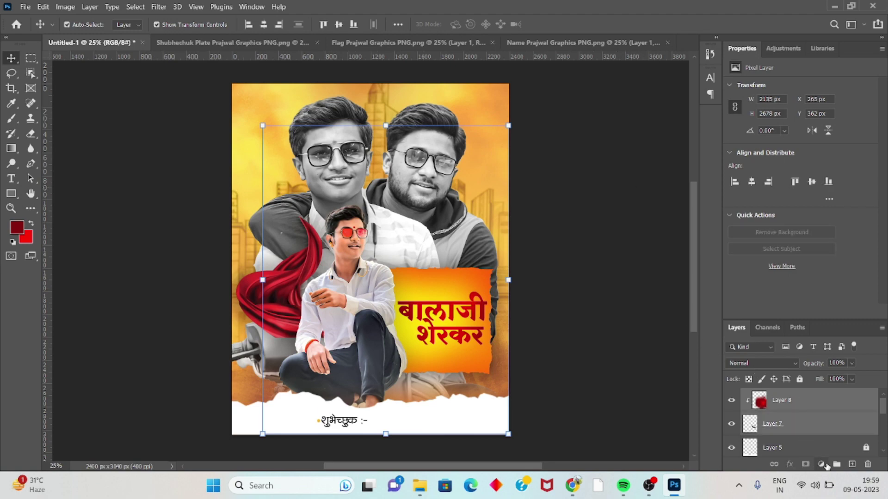
click(838, 464)
right_click(792, 398)
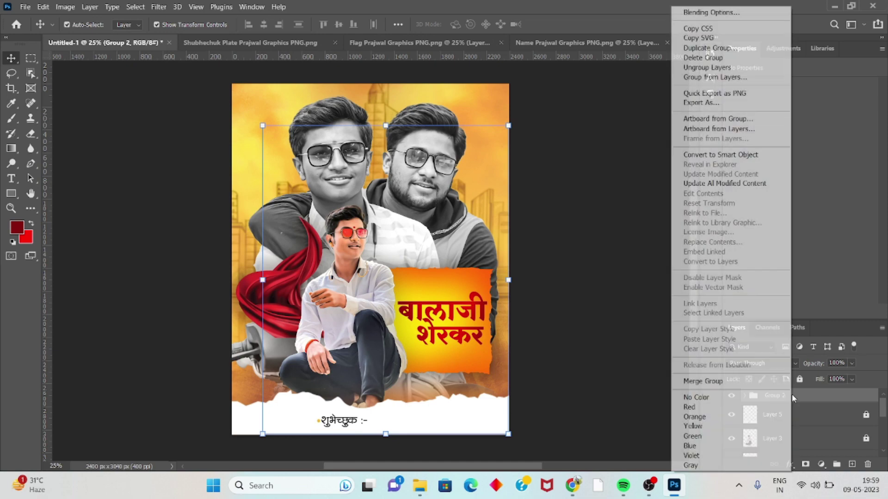
click(692, 11)
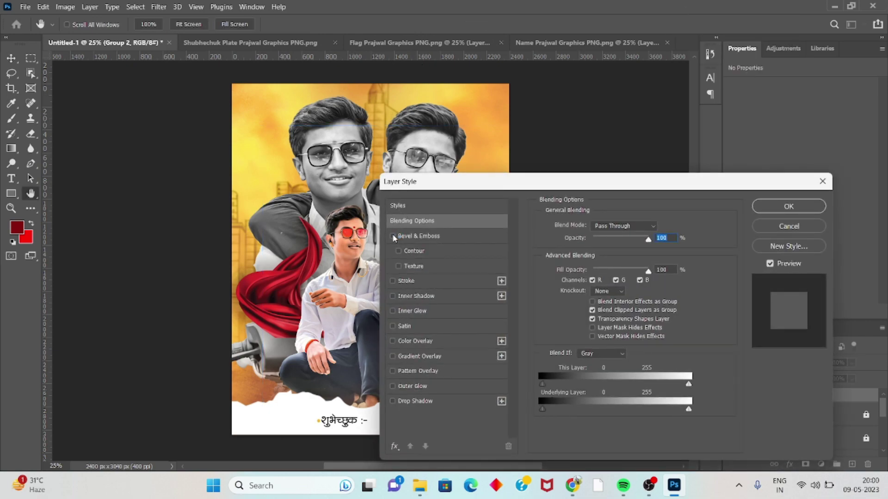
click(393, 237)
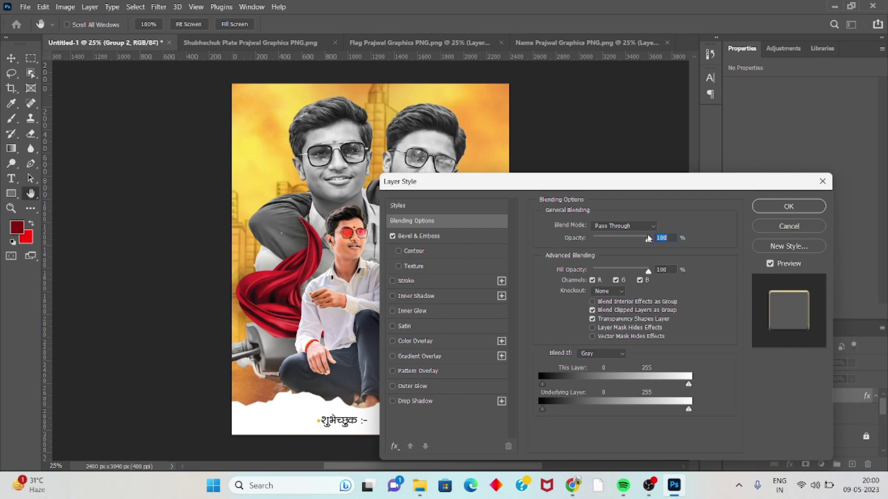
click(411, 235)
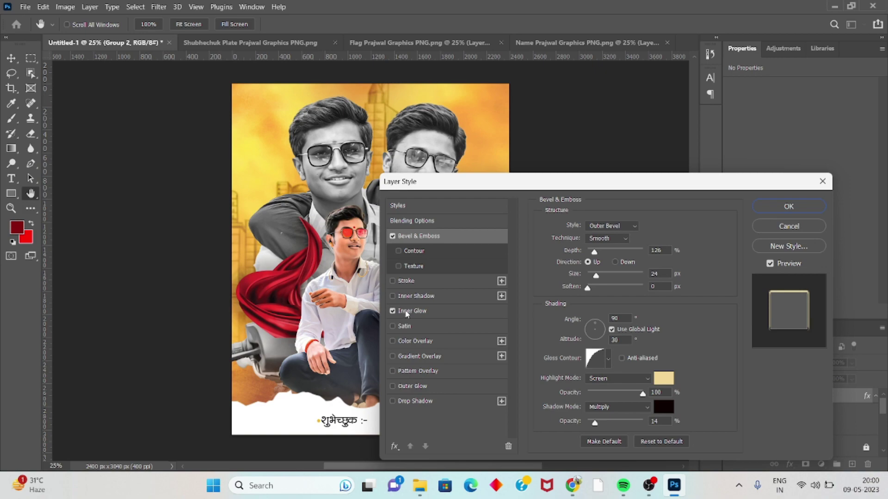
click(408, 311)
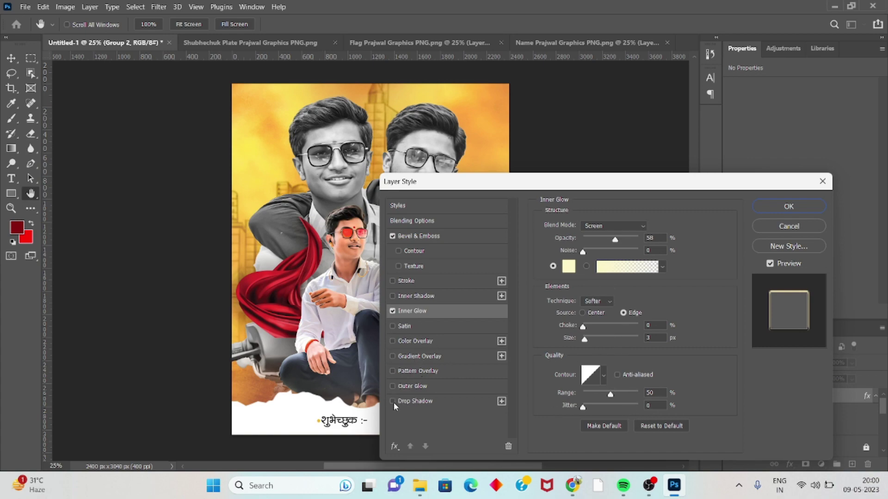
click(393, 402)
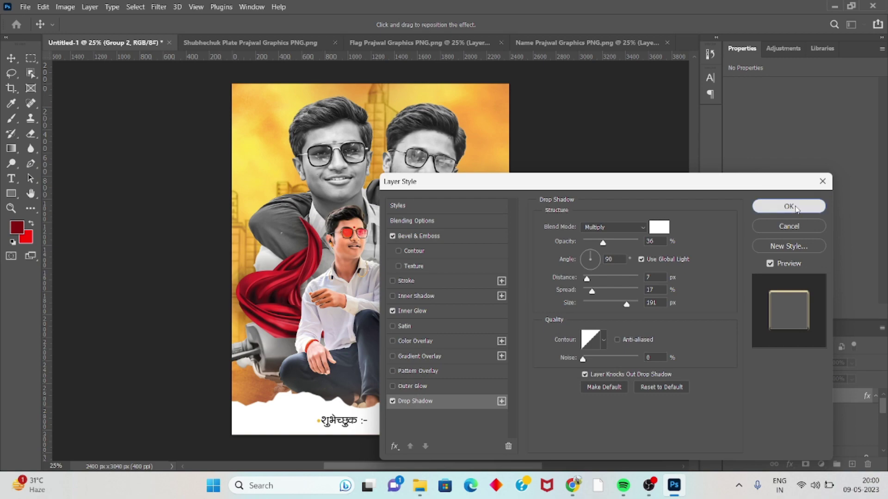
click(795, 208)
click(610, 176)
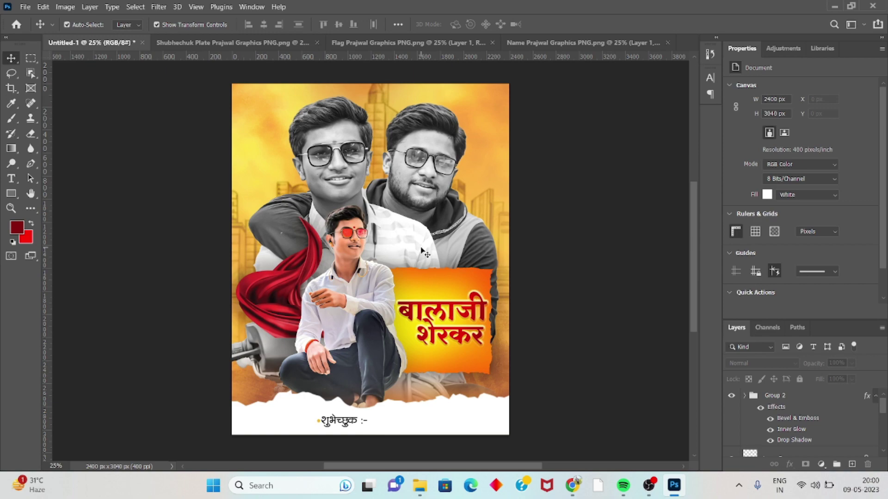
- Open the Shubhecha Prajwal Graphics PNG and drag the wishes text into the poster
key(ctrl+o)
click(264, 183)
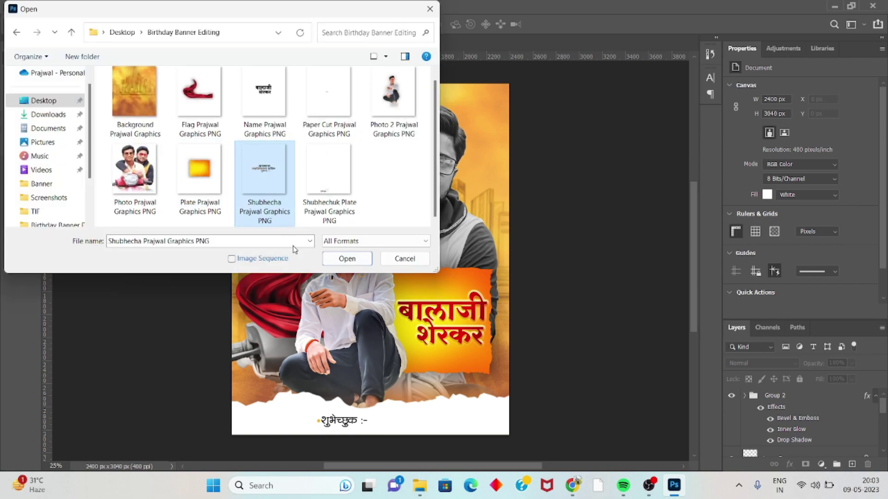
click(360, 261)
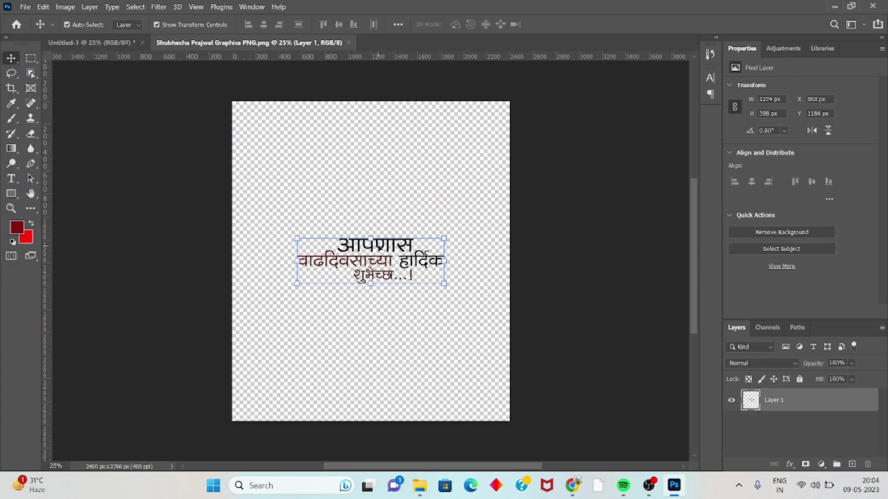
drag(370, 248, 149, 12)
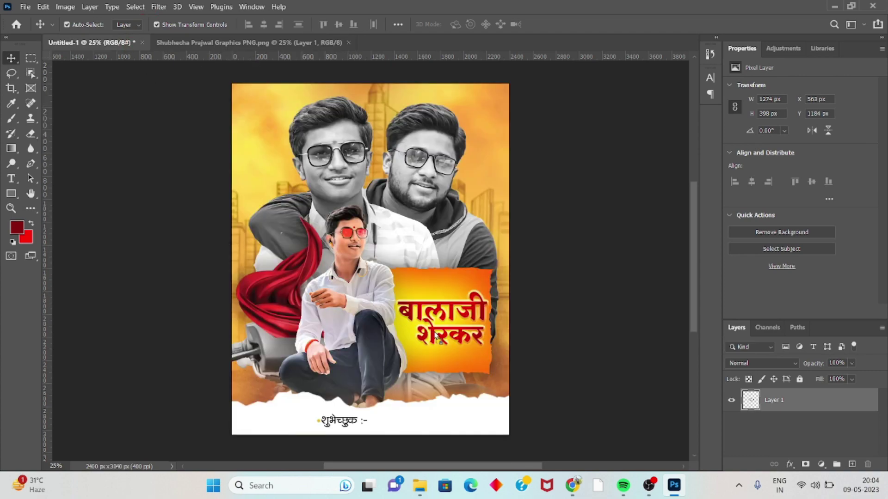
drag(124, 42, 435, 333)
- Move the birthday-wishes text down and shrink it to fit under the name
key(ctrl+plus)
key(ctrl+plus)
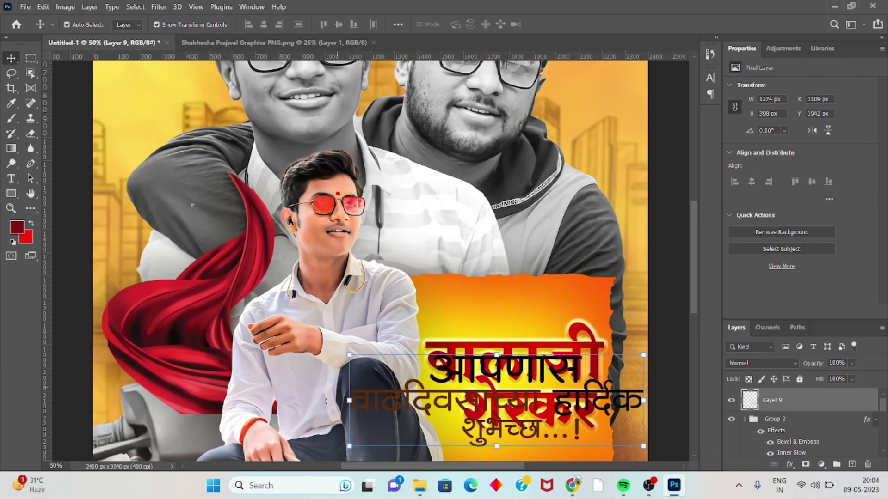
key(ctrl+t)
drag(541, 364, 566, 438)
scroll(567, 438, down, 3)
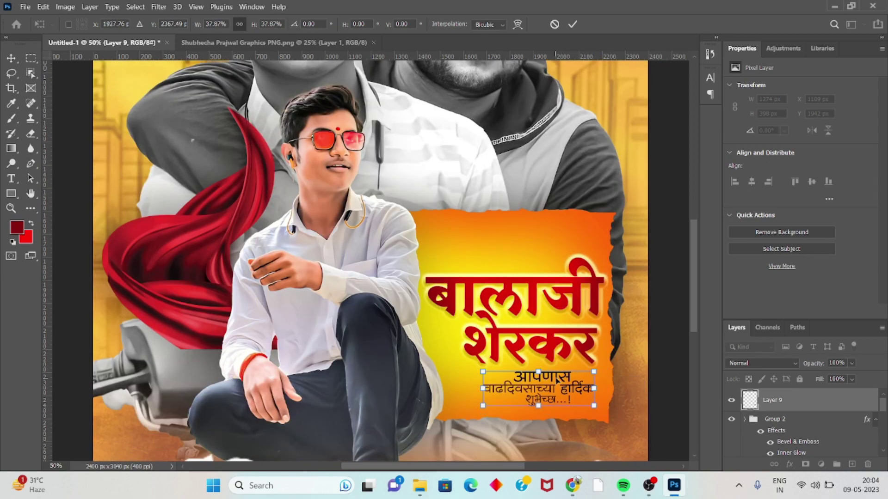
key(Return)
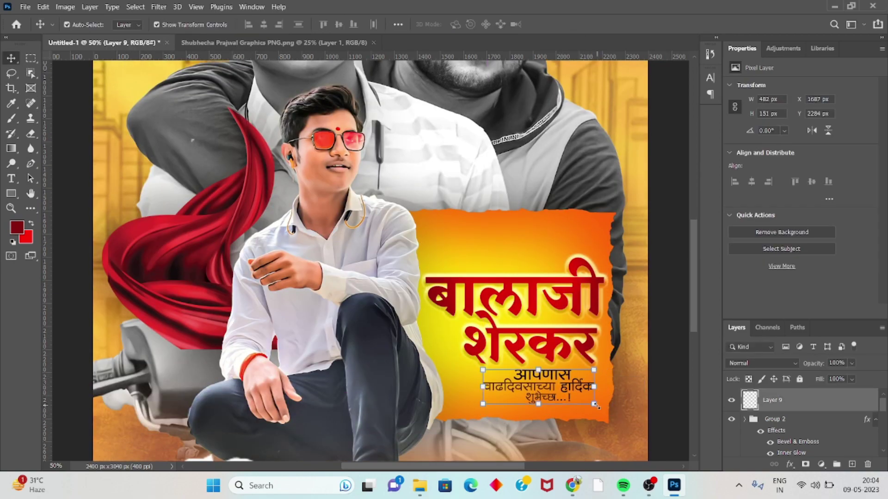
key(ctrl+t)
drag(593, 368, 592, 370)
click(572, 24)
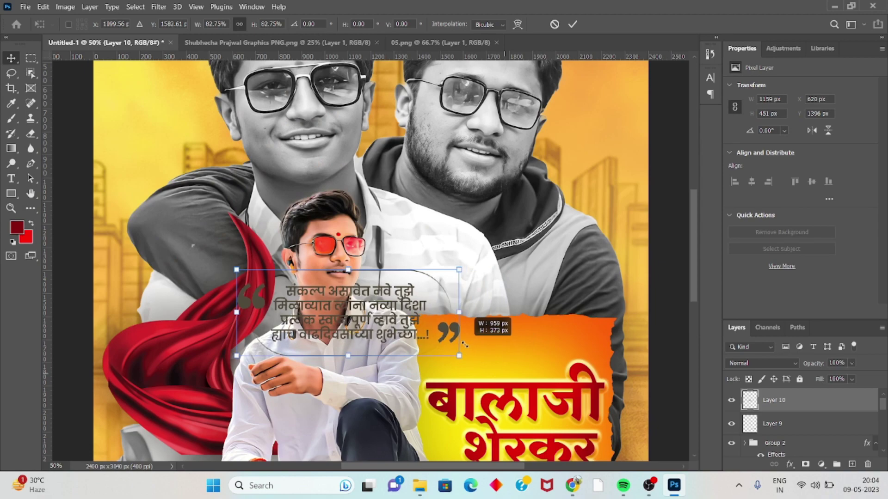
- Size and position the quoted verse on the orange plate above the name
drag(309, 290, 501, 349)
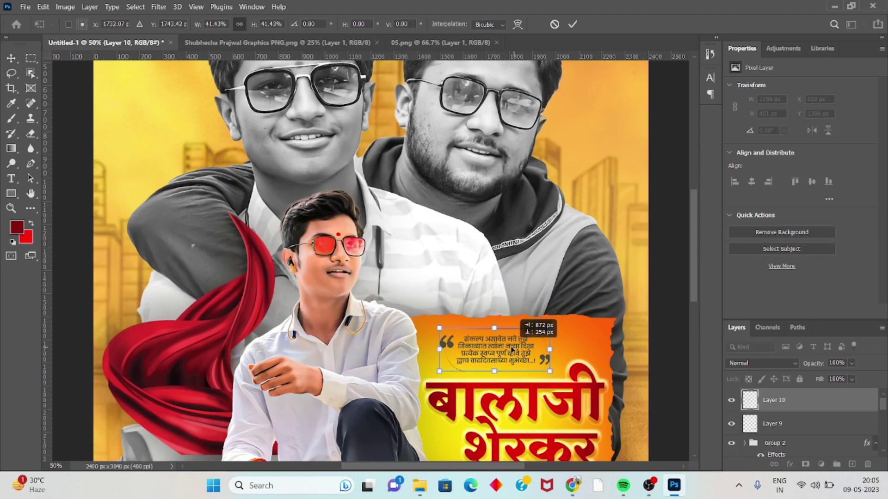
drag(539, 371, 545, 373)
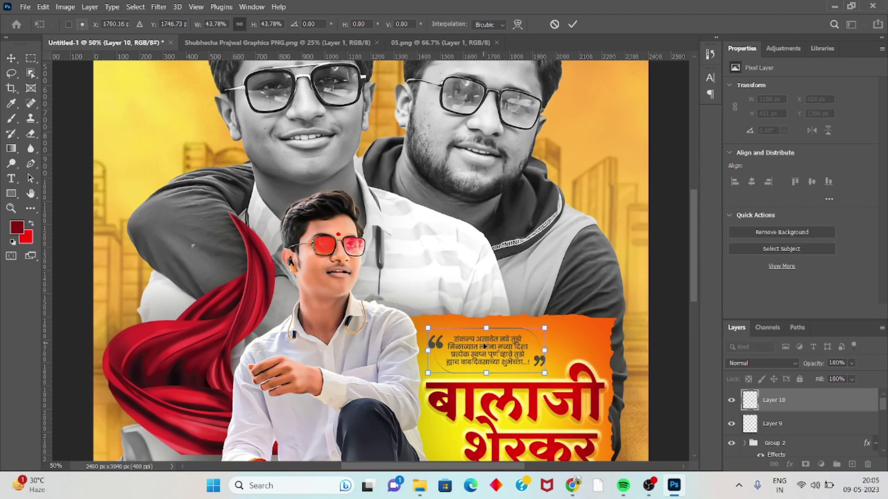
drag(491, 347, 493, 348)
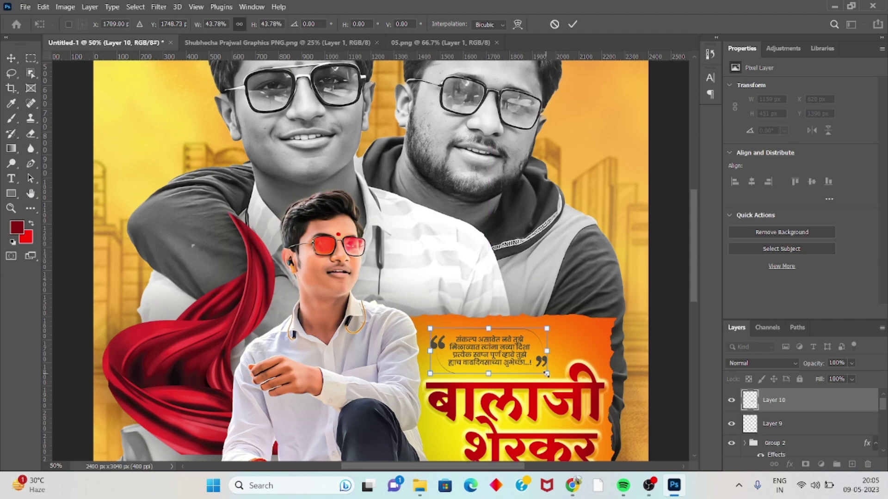
drag(546, 373, 550, 374)
drag(502, 352, 503, 352)
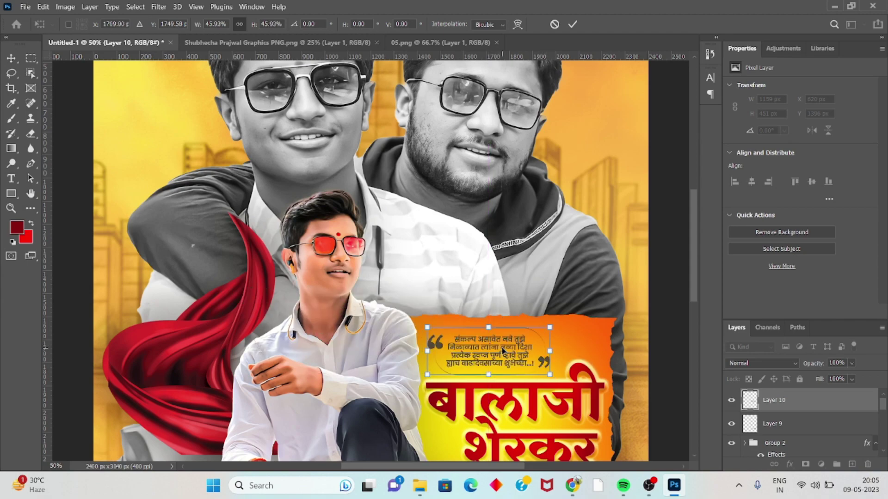
click(572, 24)
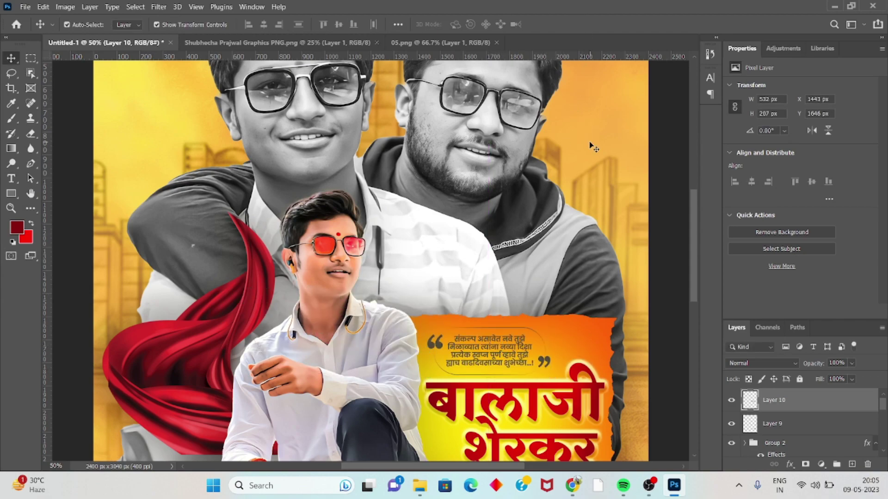
scroll(551, 223, down, 1)
scroll(551, 223, down, 3)
scroll(549, 221, down, 2)
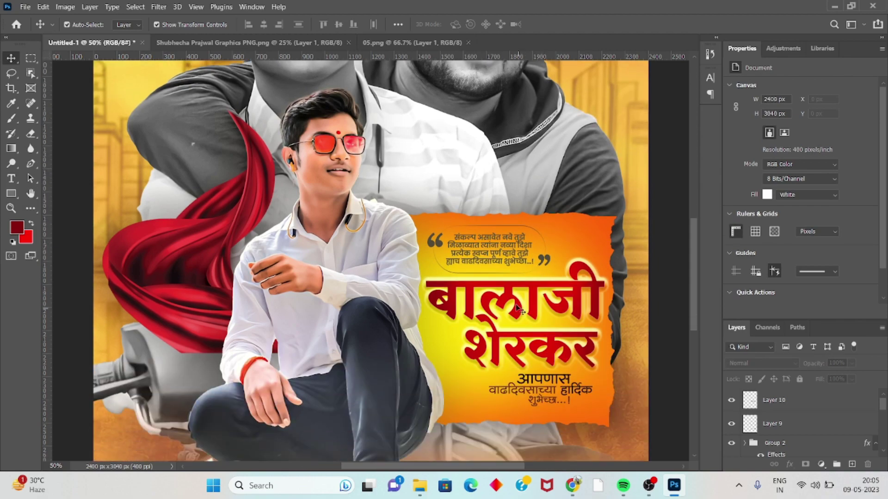
click(512, 247)
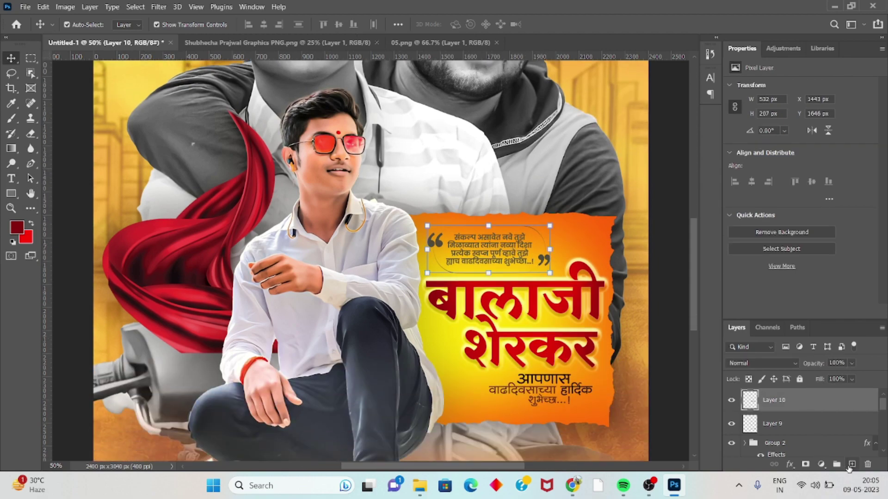
- Add a layer clipped to the quote and brush it dark red #850e0e
click(851, 464)
right_click(824, 405)
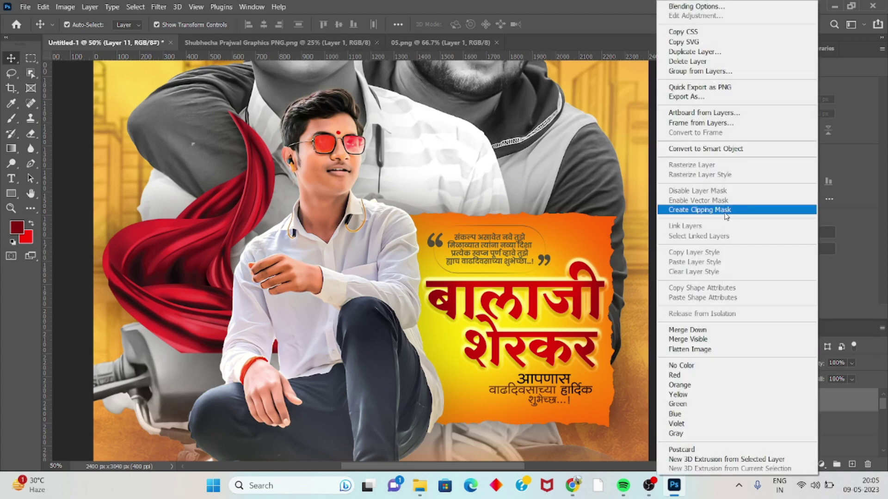
click(699, 210)
click(11, 103)
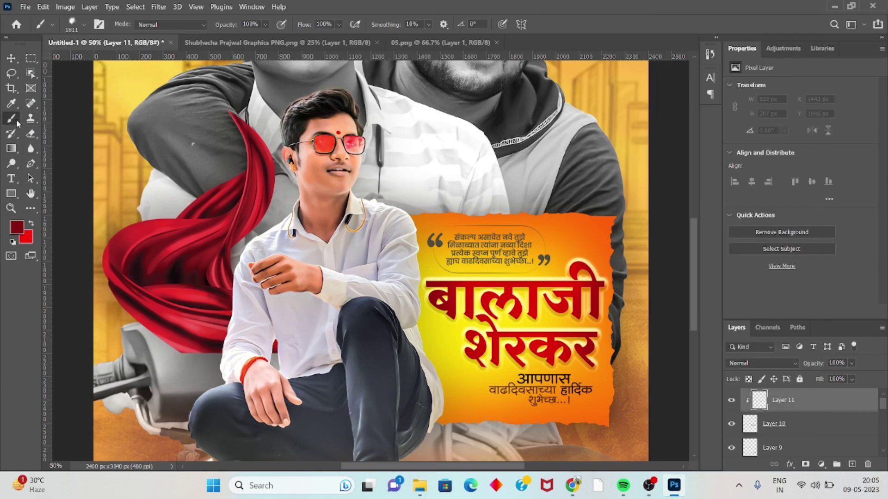
click(17, 227)
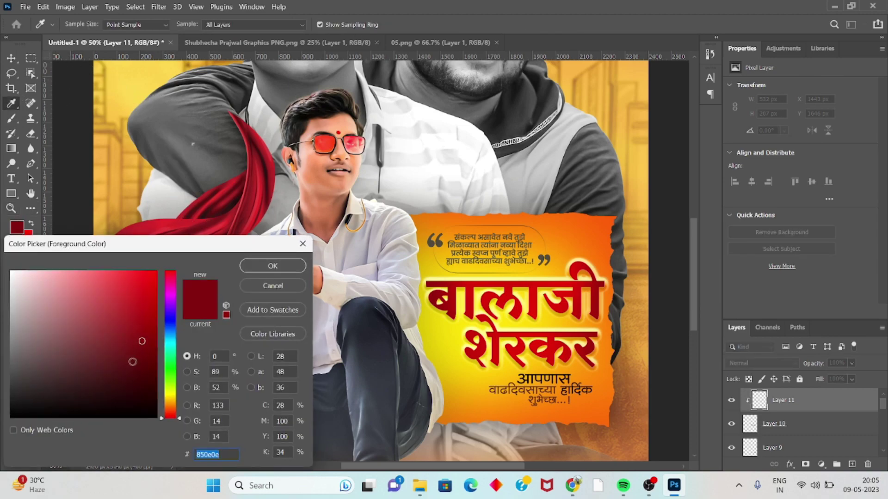
click(272, 266)
key(b)
click(479, 266)
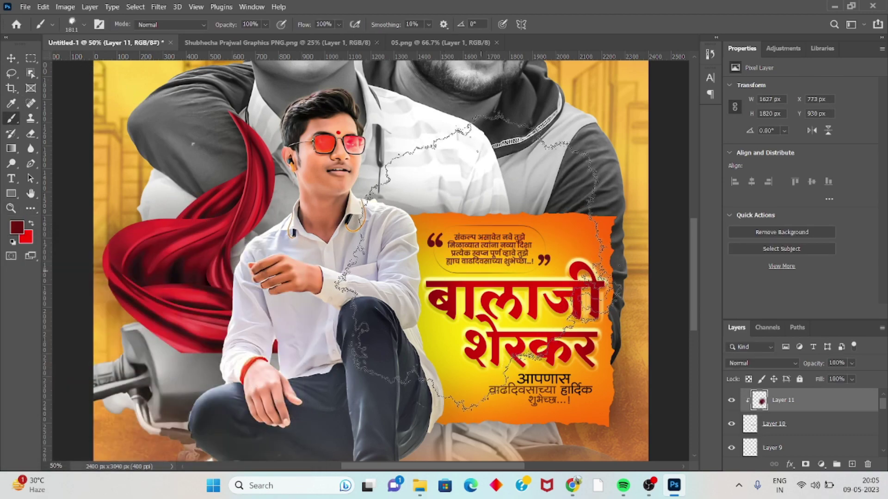
- Group the quote and its dark red paint layer as Group 3
click(14, 60)
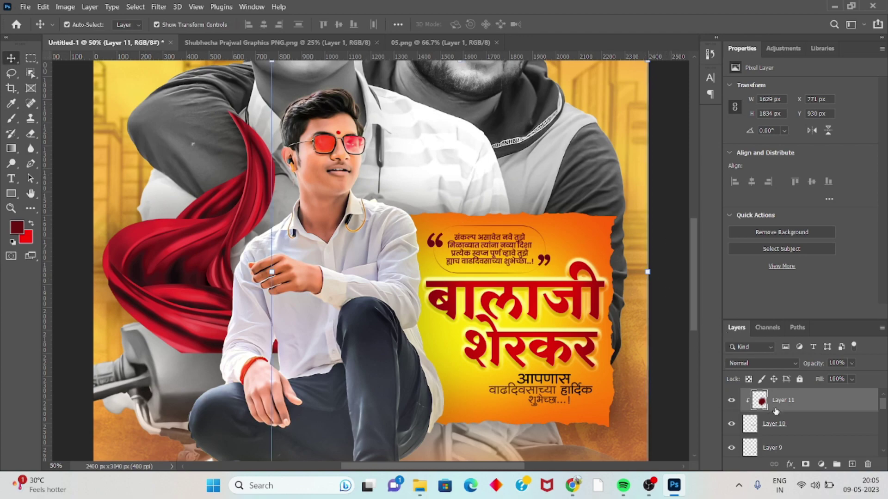
shift+click(786, 424)
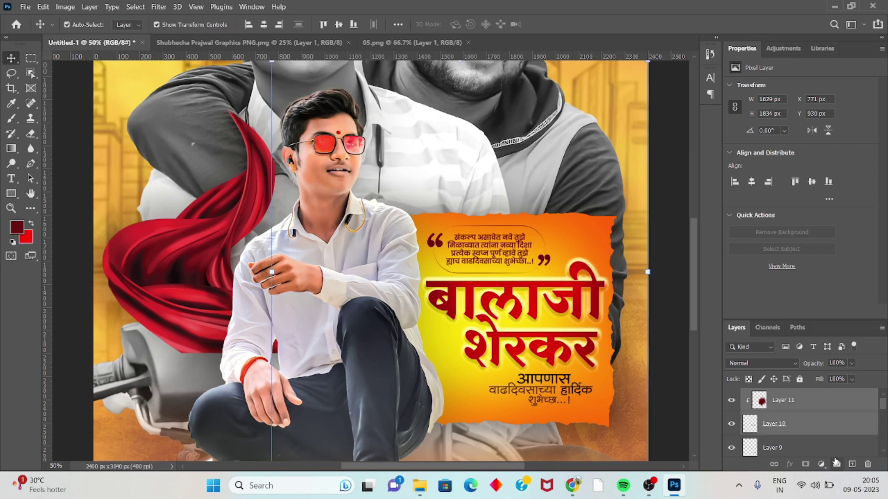
click(837, 465)
click(686, 302)
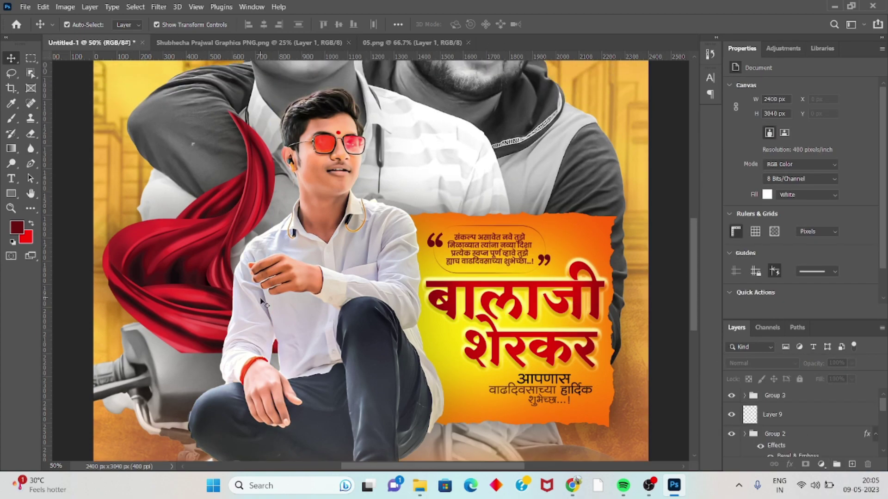
- Lock the birthday-wishes text layer and the name plate group
key(ctrl)
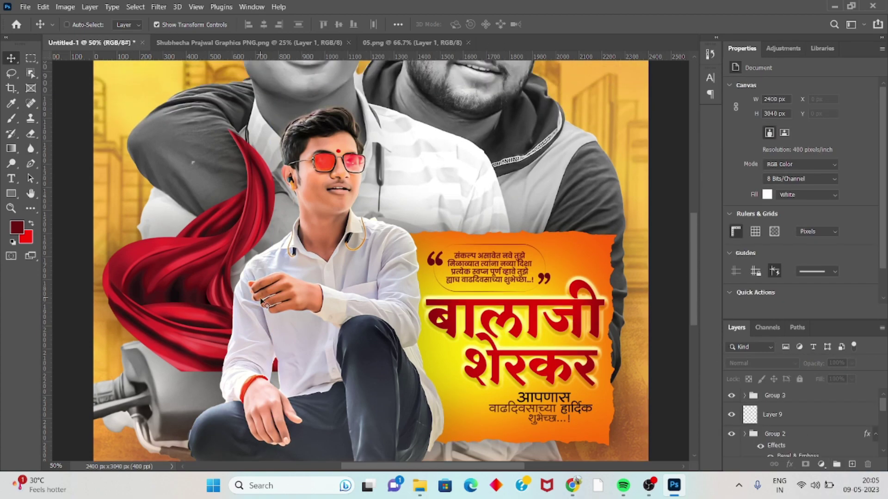
key(ctrl+0)
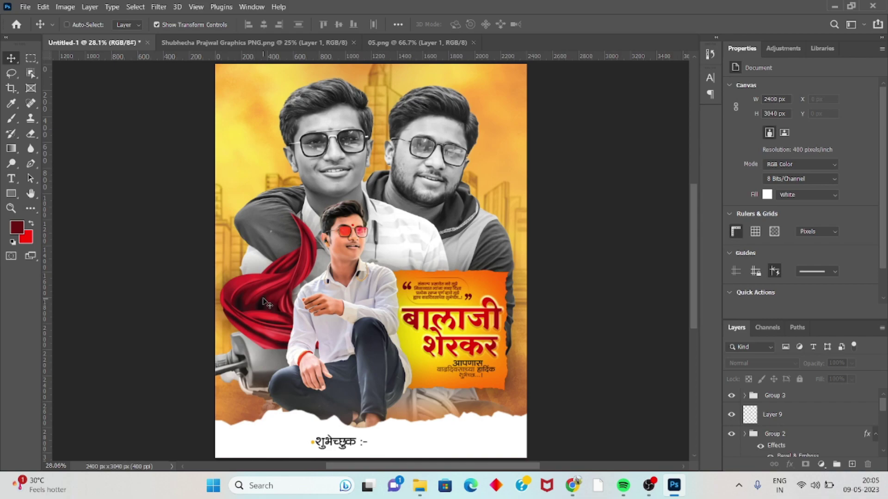
key(ctrl+plus)
key(ctrl+plus)
scroll(287, 333, down, 3)
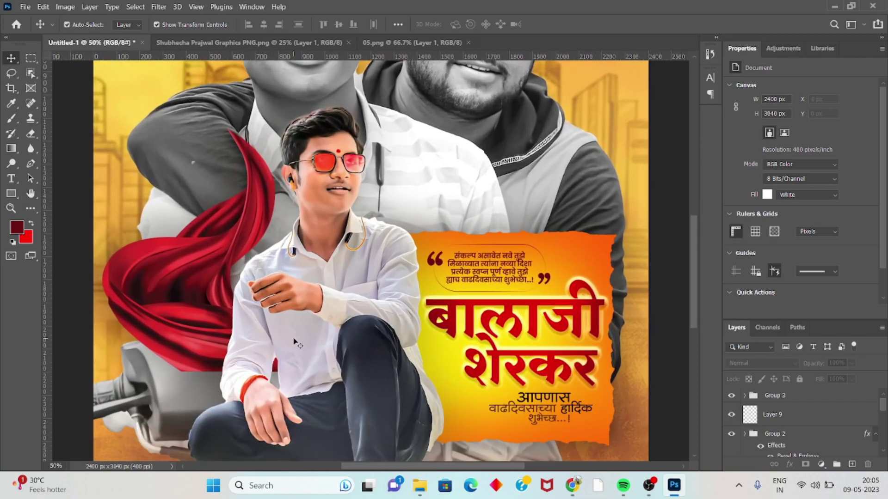
scroll(296, 343, down, 2)
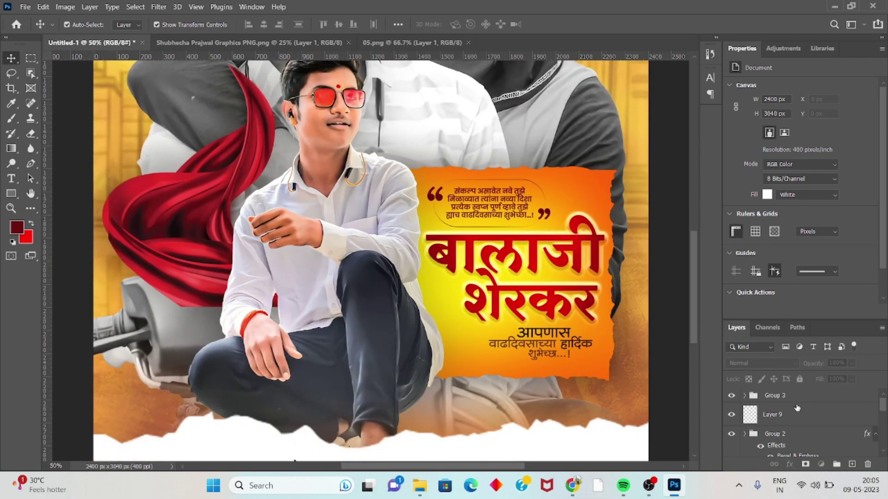
click(792, 412)
click(799, 379)
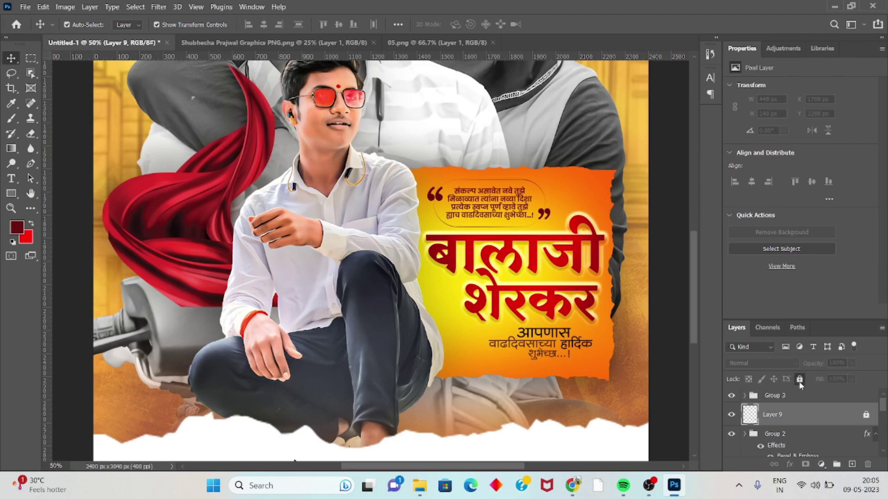
click(800, 394)
click(800, 432)
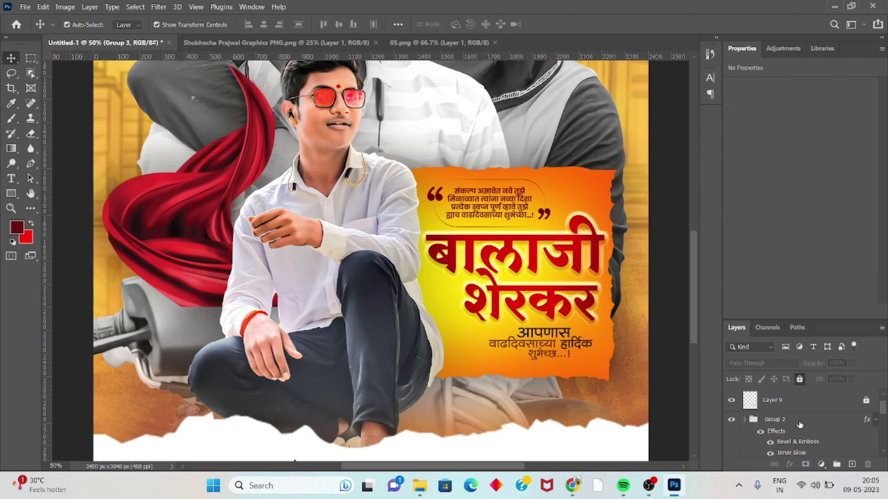
scroll(800, 421, down, 1)
click(799, 379)
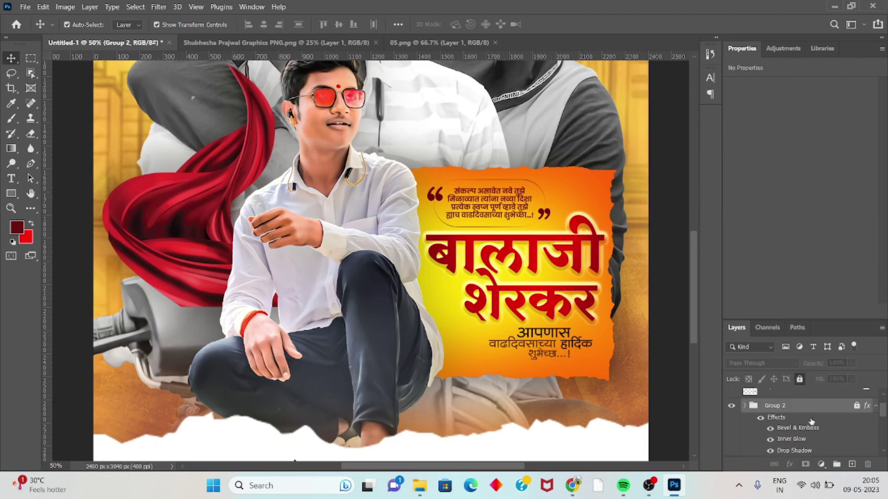
scroll(810, 422, down, 2)
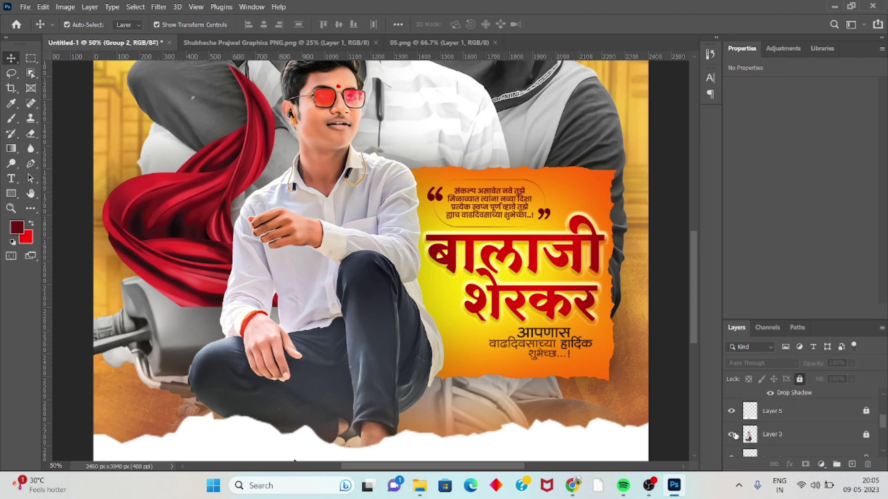
- Scale the seated boy cutout to 93% and set it just above the white strip
click(352, 344)
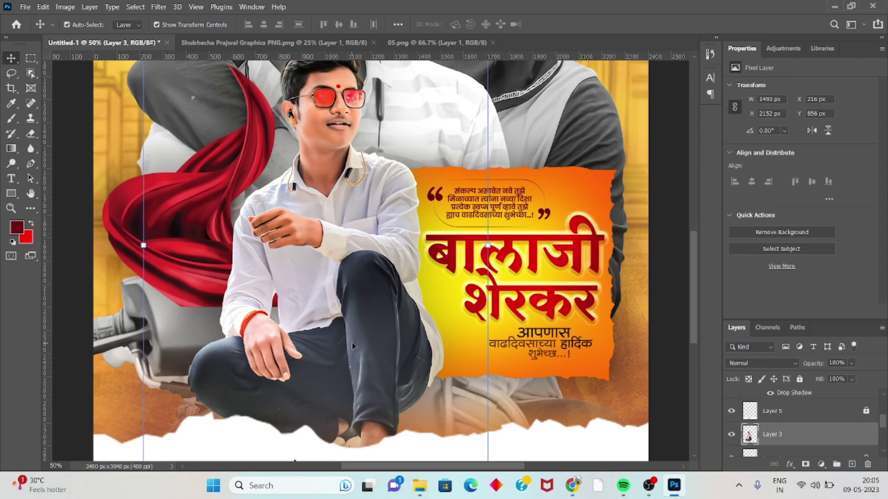
key(ctrl+minus)
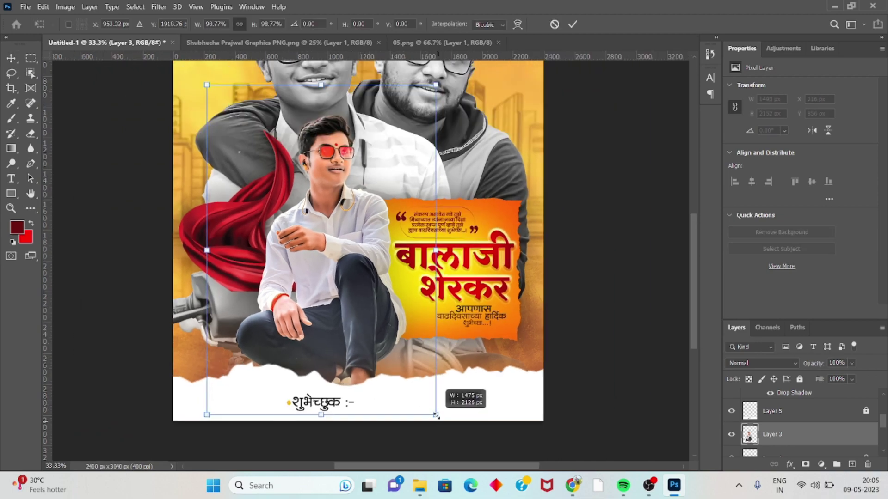
drag(436, 416, 420, 393)
drag(353, 317, 359, 311)
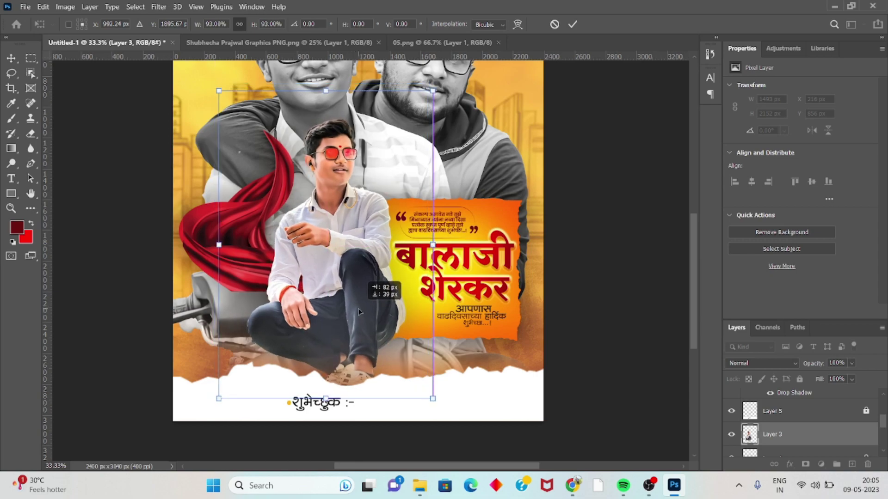
drag(358, 311, 356, 313)
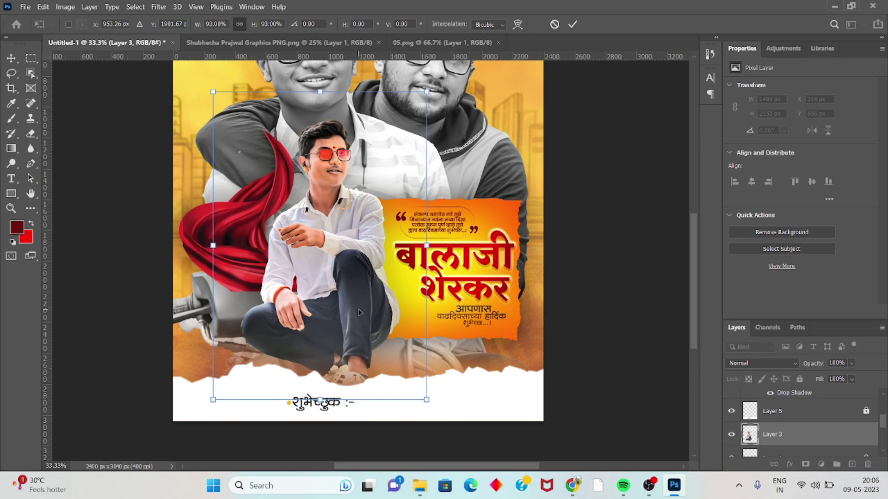
scroll(369, 221, up, 1)
scroll(369, 221, up, 1)
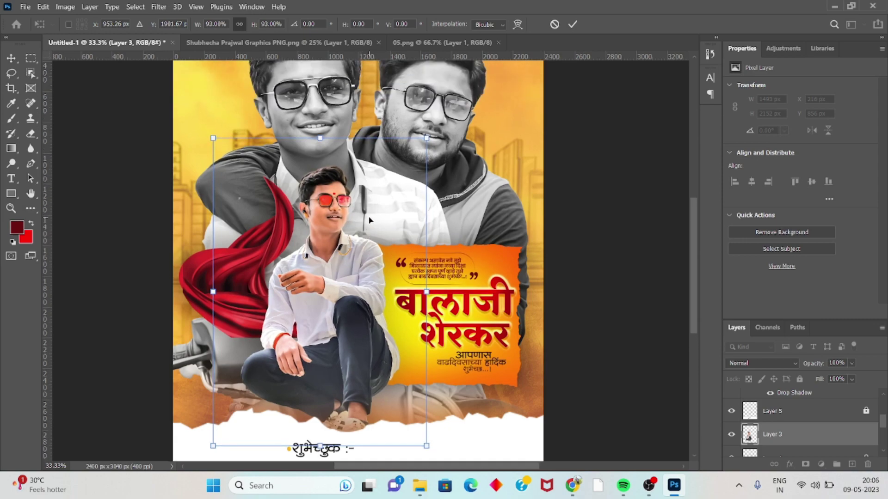
key(Up)
key(Up)
key(Up)
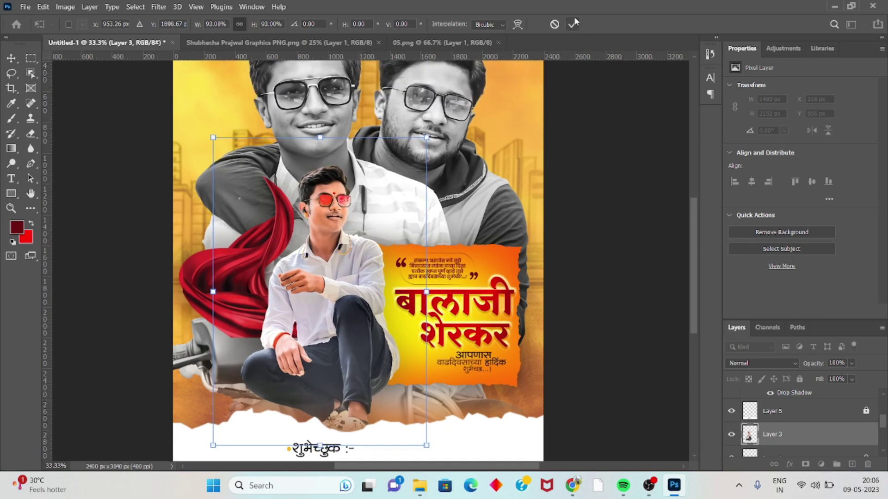
click(572, 24)
- Lock the boy cutout layer, Layer 3, against further edits
click(236, 265)
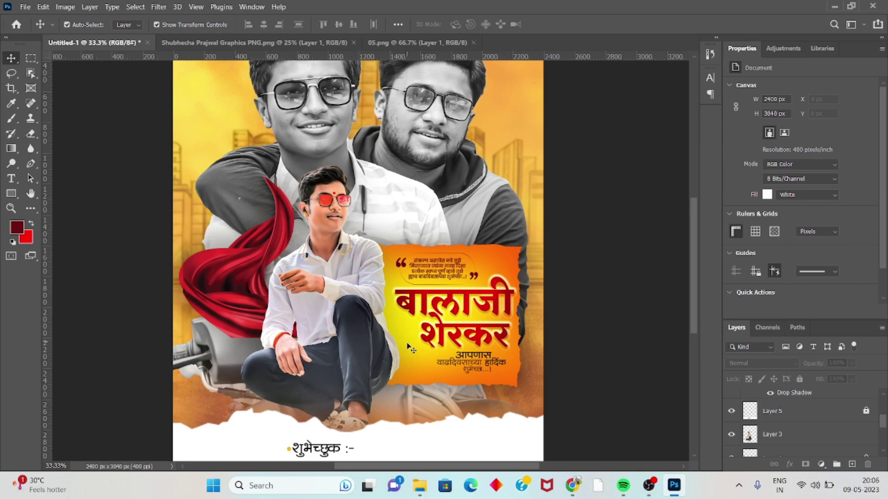
scroll(737, 436, up, 2)
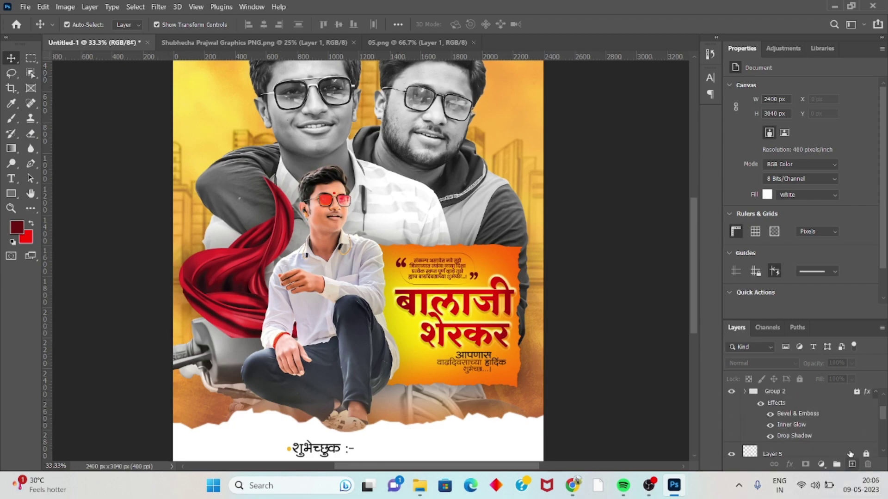
scroll(767, 412, down, 1)
scroll(770, 407, down, 1)
scroll(770, 403, down, 1)
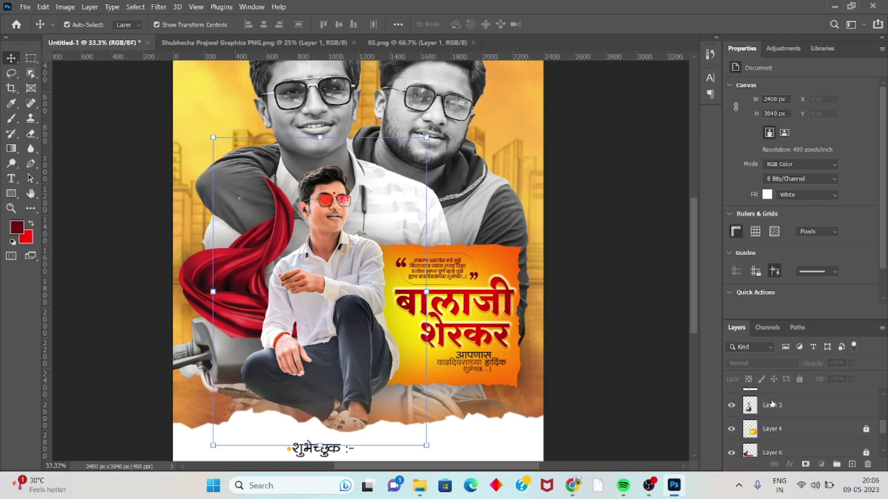
click(771, 404)
click(799, 379)
- Unlock the red cloth Layer 6, shift it slightly right, and relock it
scroll(781, 452, down, 1)
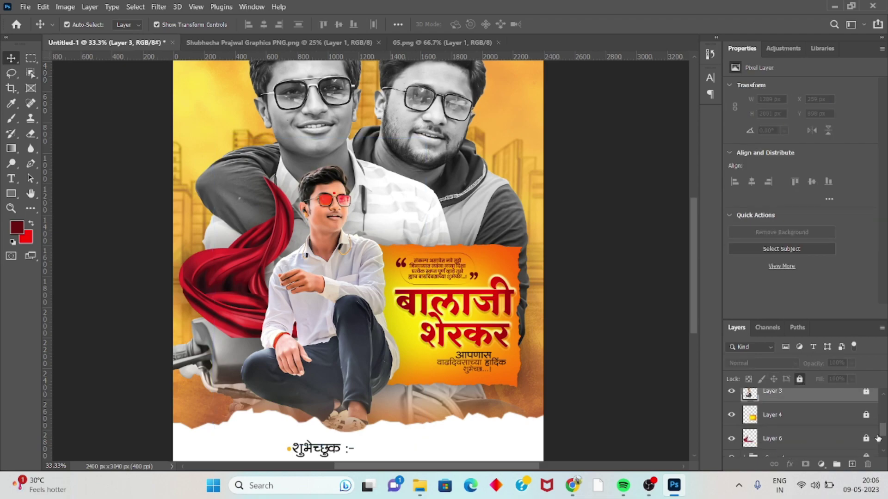
click(870, 438)
click(865, 439)
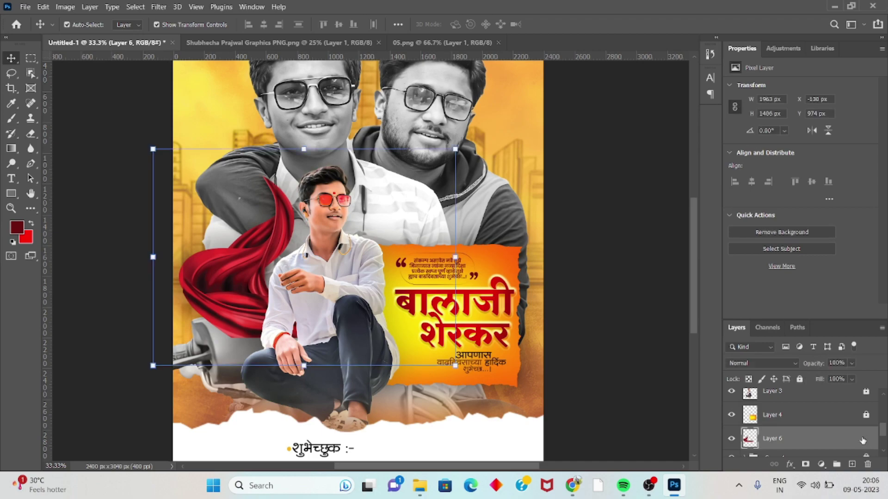
drag(206, 276, 212, 287)
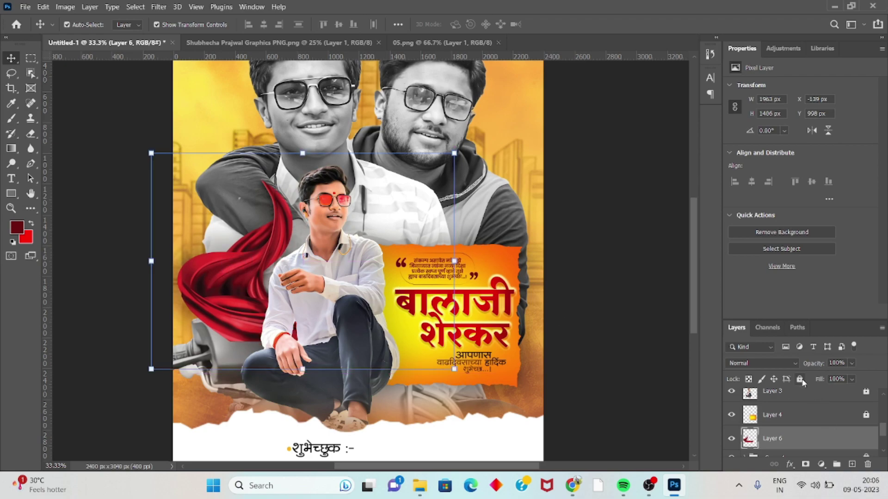
click(788, 416)
- Nudge the name plate Group 2 left with two arrow presses and lock it
scroll(790, 424, up, 2)
scroll(791, 424, up, 2)
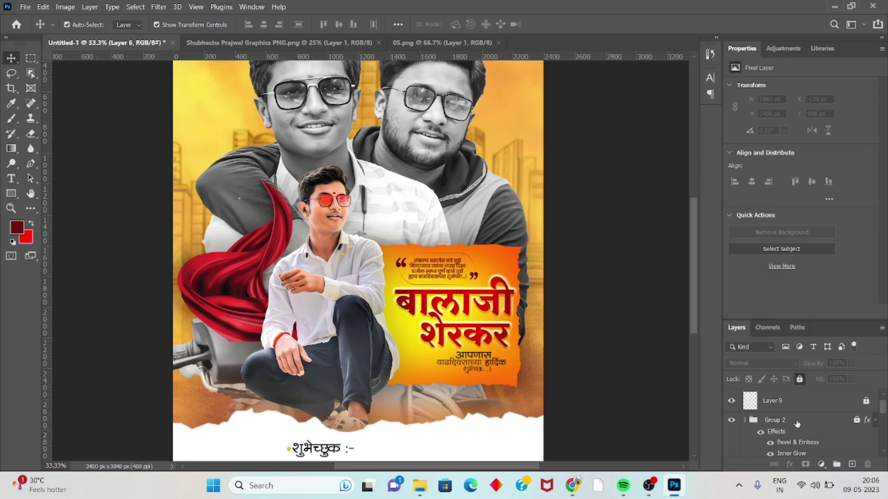
click(614, 342)
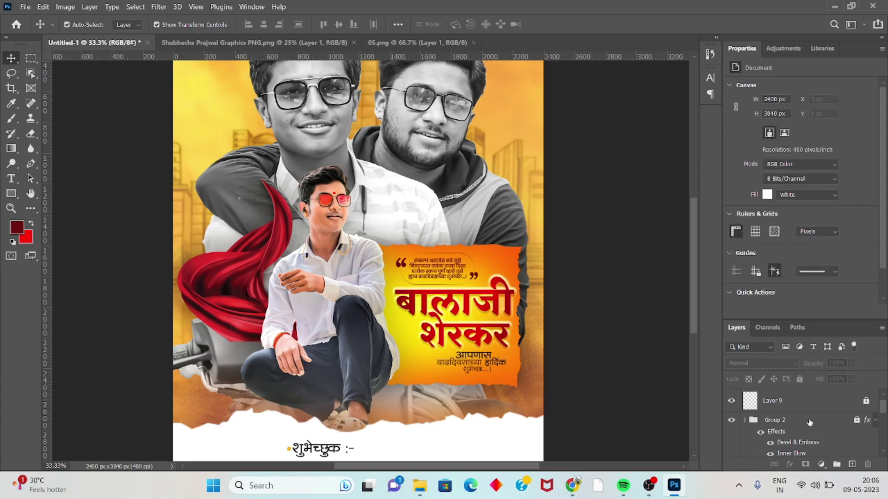
click(841, 424)
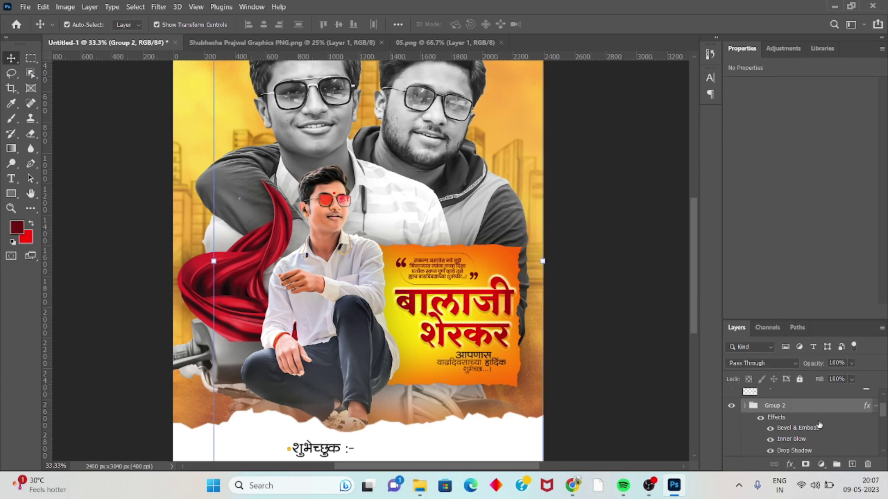
key(Left)
key(Left)
key(Left)
key(Left)
key(Left)
key(Left)
key(Left)
key(Left)
key(Left)
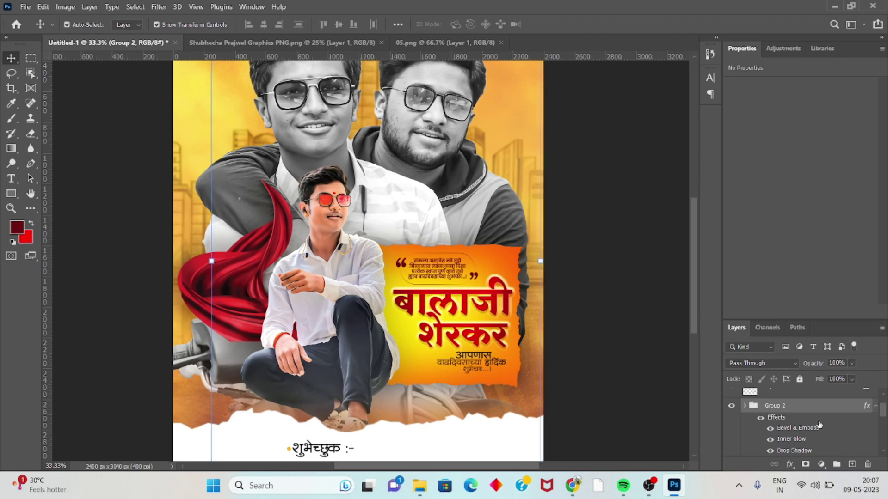
key(Left)
key(Left)
key(Left)
key(Left)
key(Left)
key(Left)
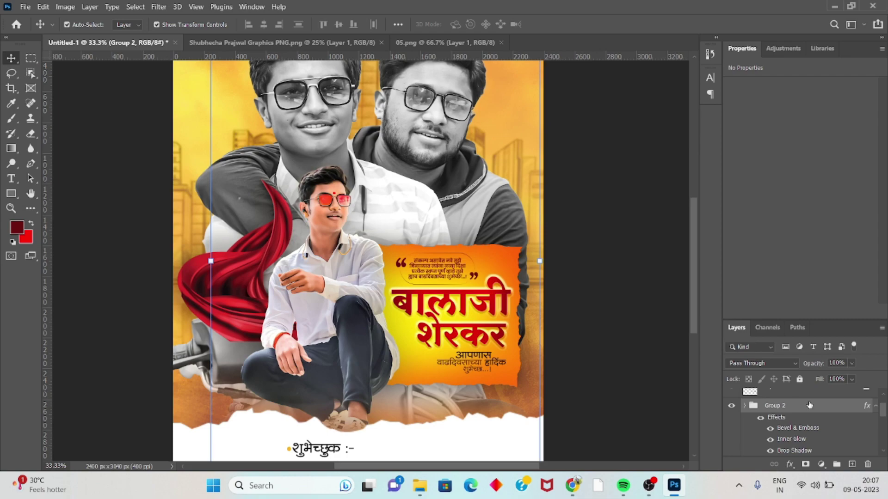
scroll(807, 411, up, 2)
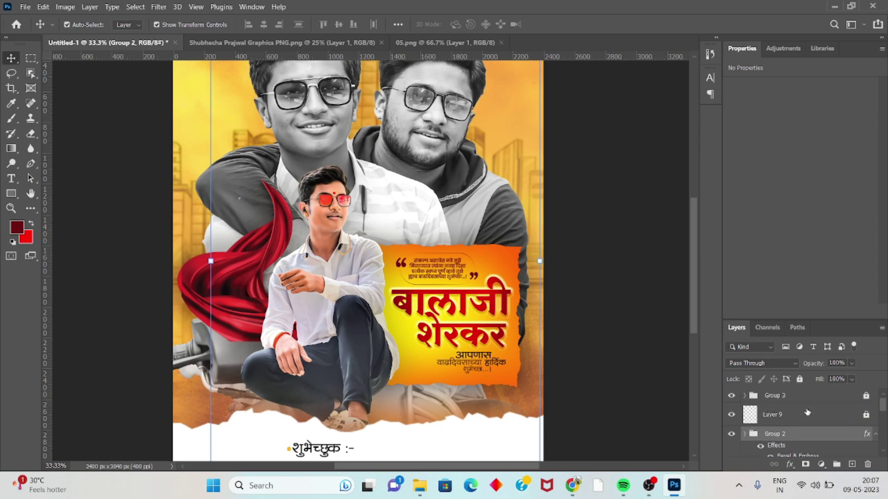
click(800, 379)
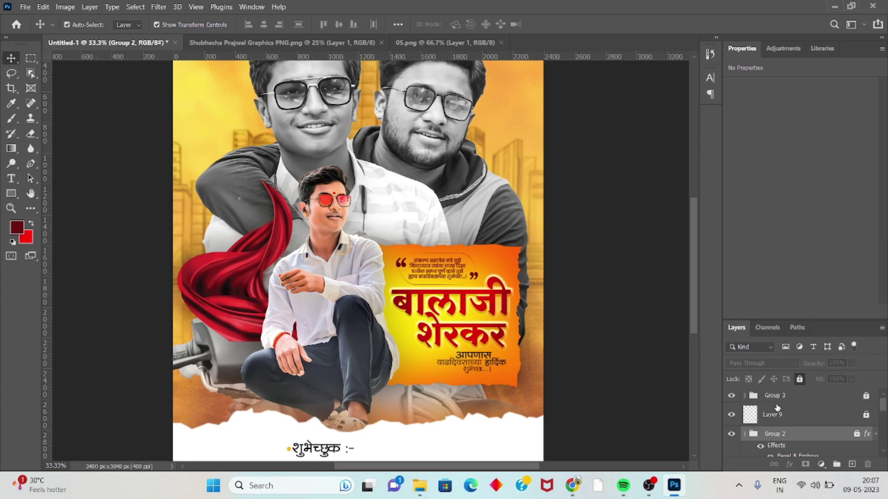
- Select Layer 9 together with Group 3 in the Layers panel
key(ctrl)
click(857, 434)
scroll(858, 435, down, 1)
scroll(855, 434, down, 1)
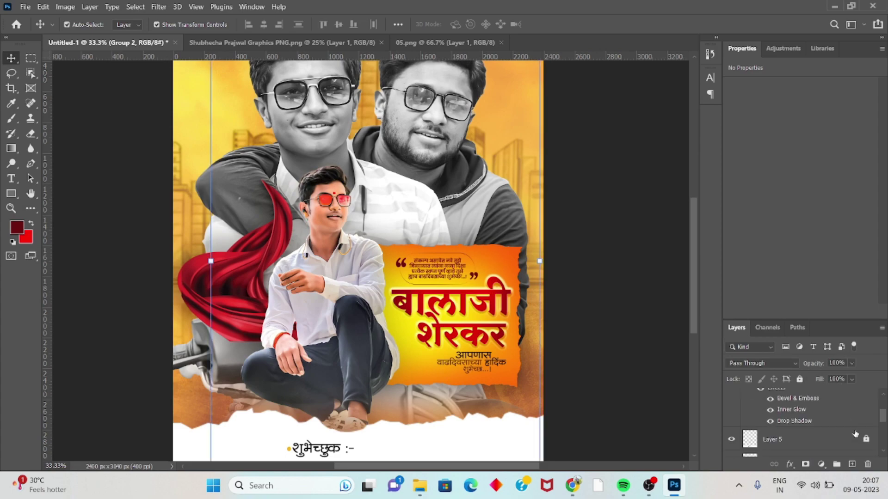
scroll(858, 435, up, 2)
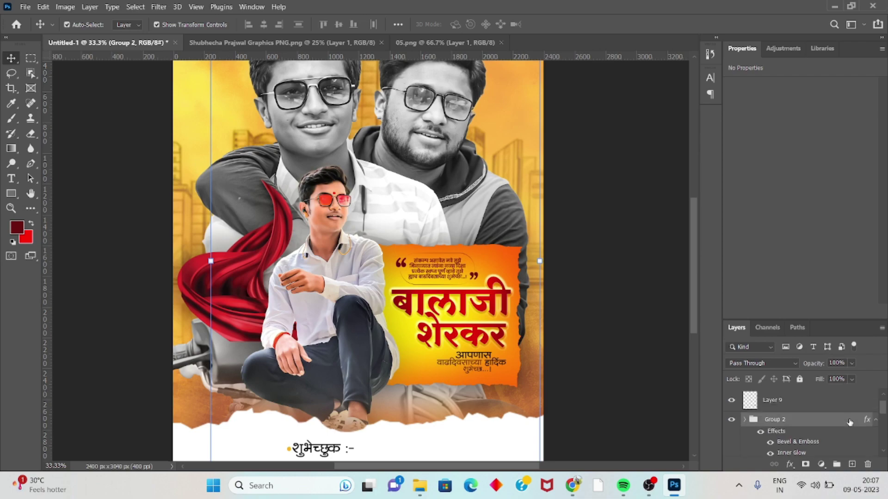
ctrl+click(823, 407)
scroll(823, 408, up, 1)
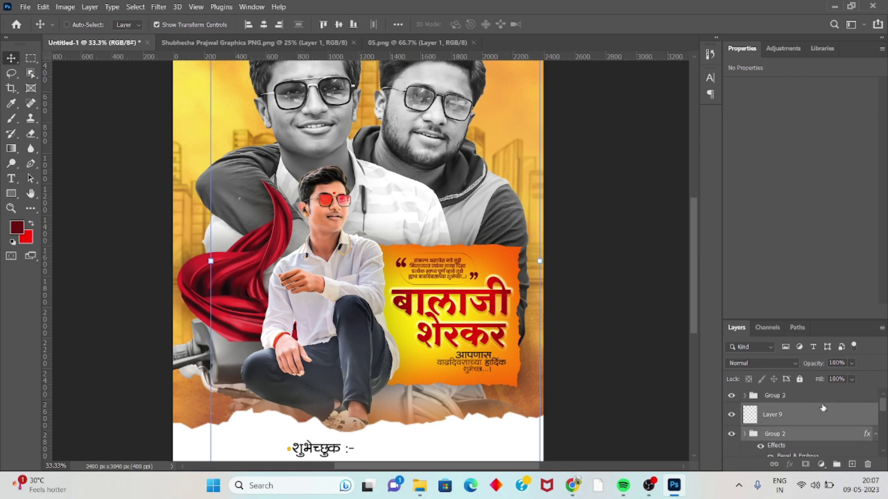
click(732, 416)
- Group Group 3 and Layer 9 into a new group, undoing an accidental resize
ctrl+click(799, 400)
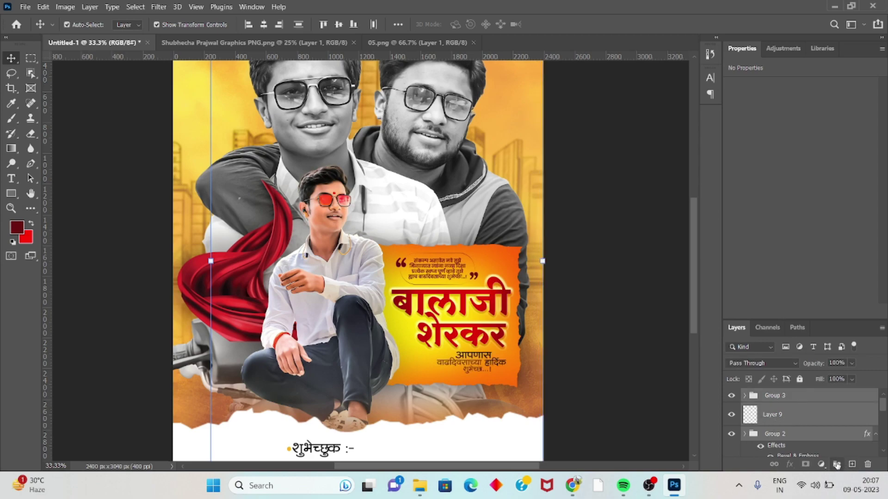
key(ctrl+g)
scroll(511, 386, down, 2)
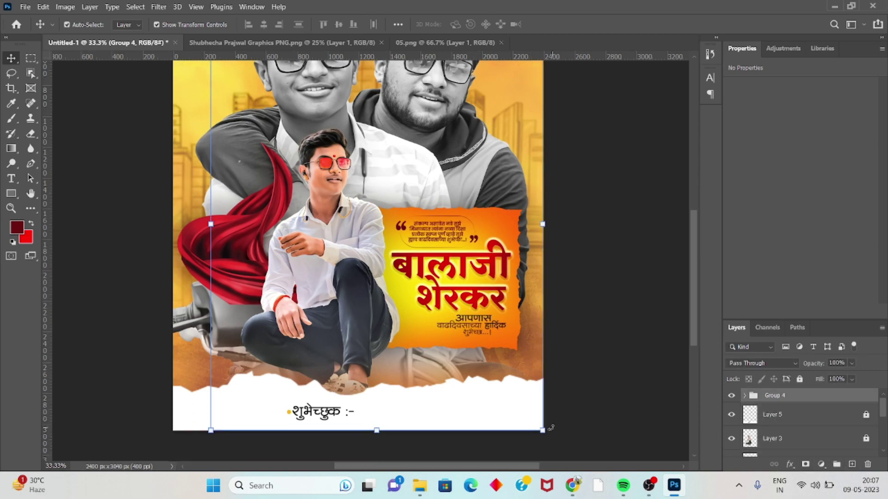
drag(543, 431, 547, 435)
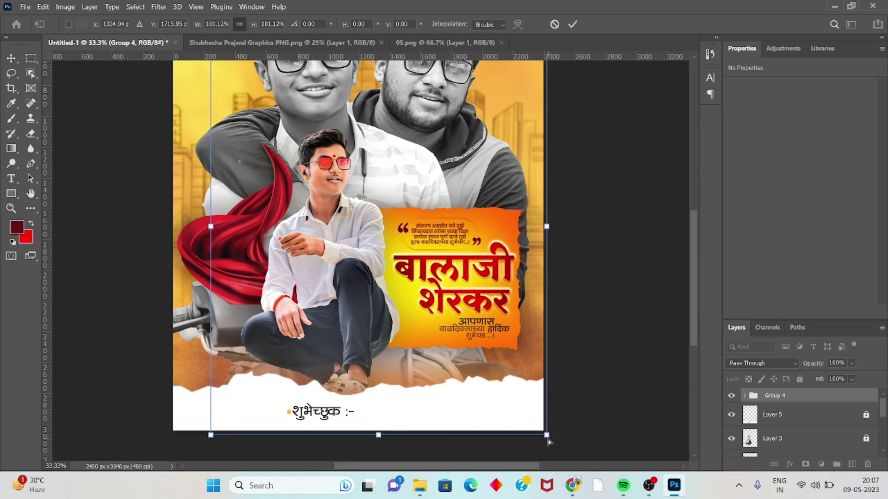
key(ctrl+z)
scroll(785, 412, down, 3)
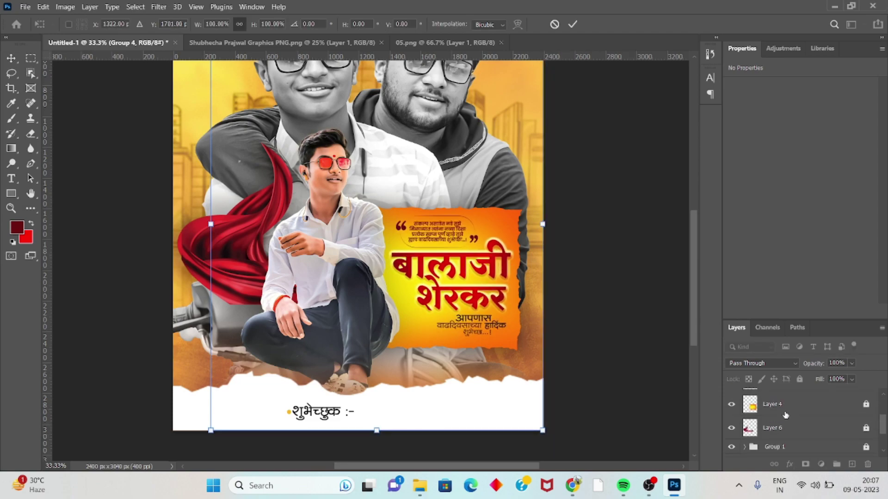
- Unlock the orange card Layer 4, scale it to about 101%, and nudge it left
click(866, 405)
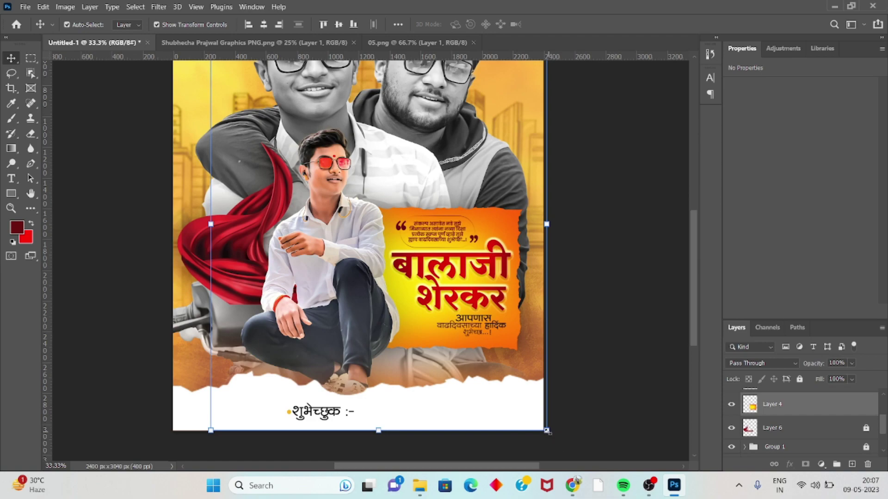
drag(549, 436, 557, 437)
drag(499, 332, 497, 328)
key(Left)
key(Left)
key(Left)
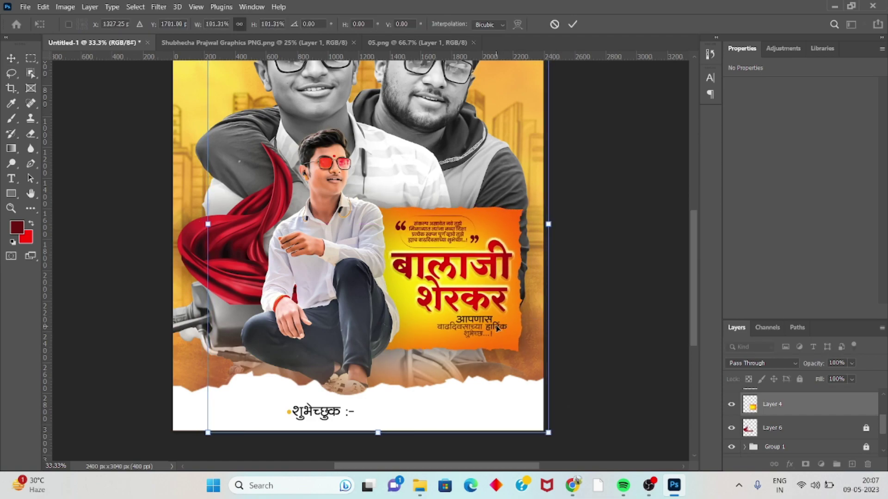
key(Left)
key(Left)
key(Left)
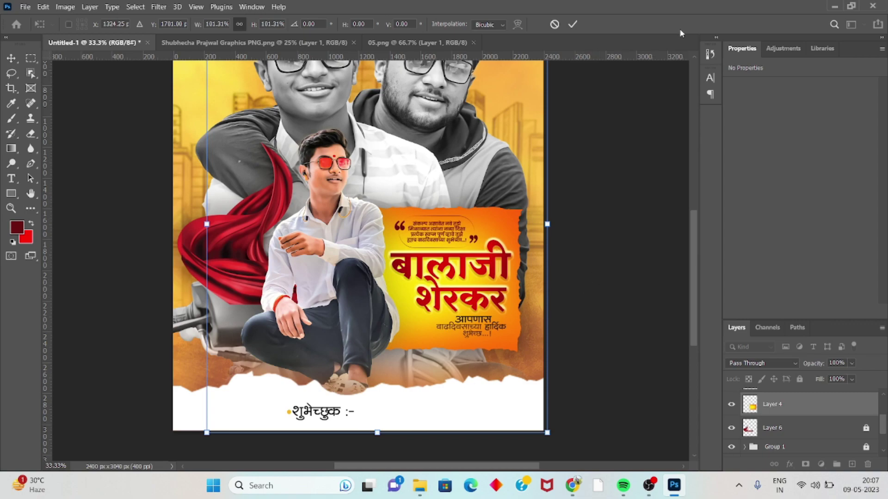
click(572, 24)
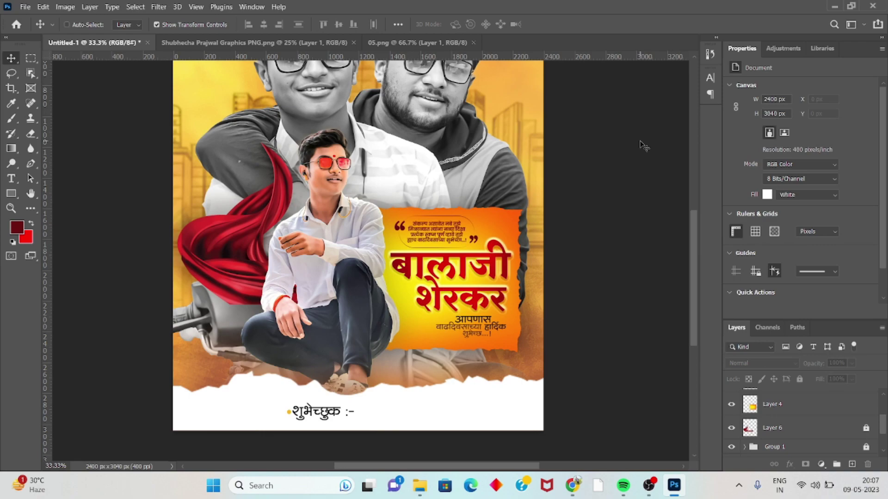
key(ctrl+0)
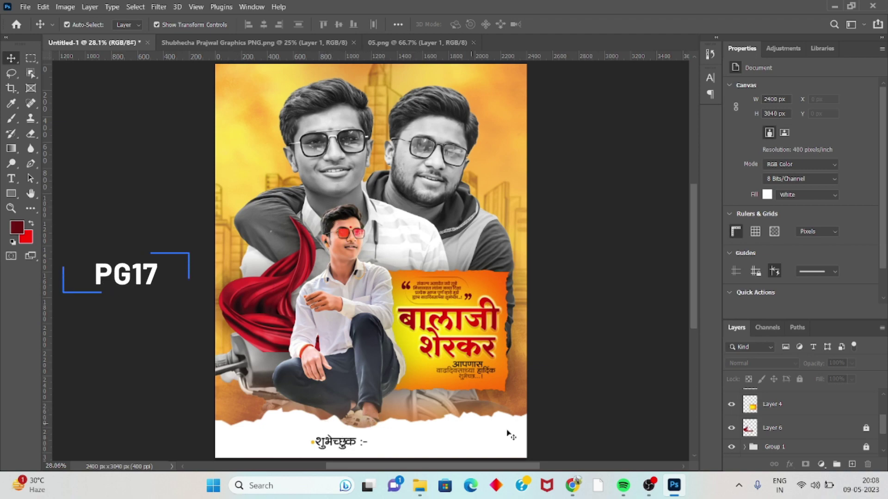
- Select the seated boy's cutout, Layer 3, in the Layers panel
scroll(803, 441, down, 2)
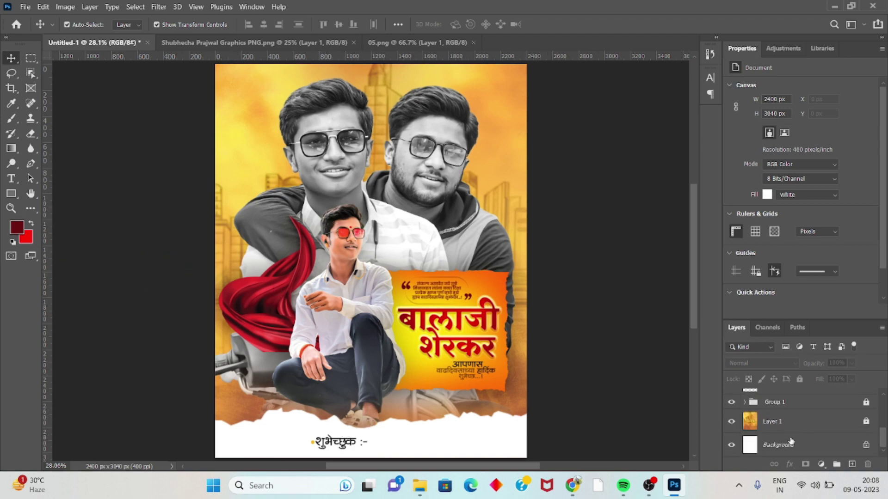
scroll(791, 422, up, 2)
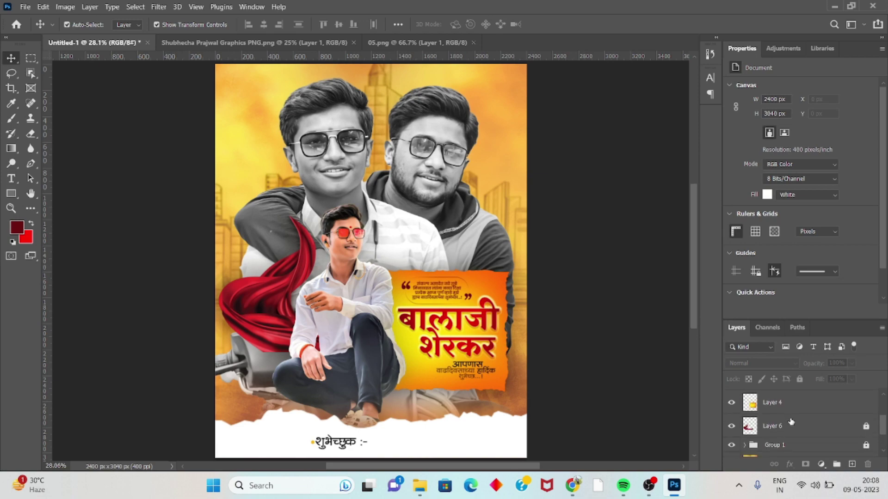
scroll(791, 422, up, 1)
click(792, 408)
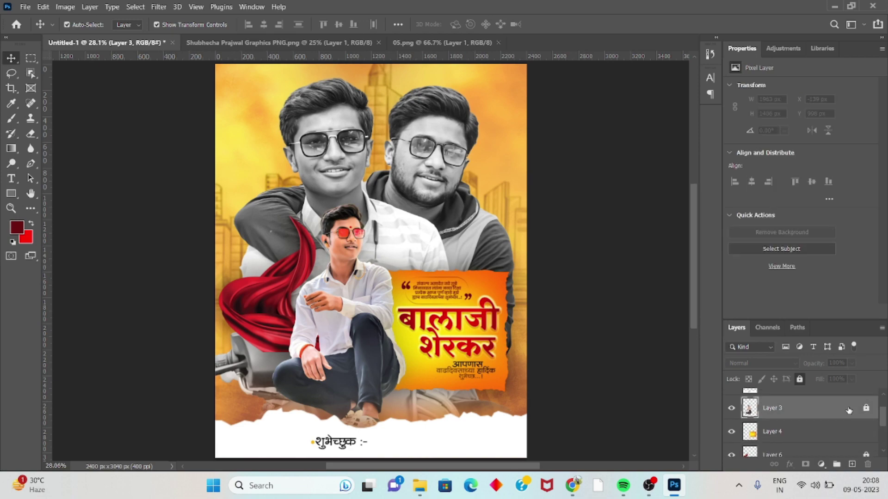
scroll(827, 410, up, 1)
scroll(828, 421, up, 1)
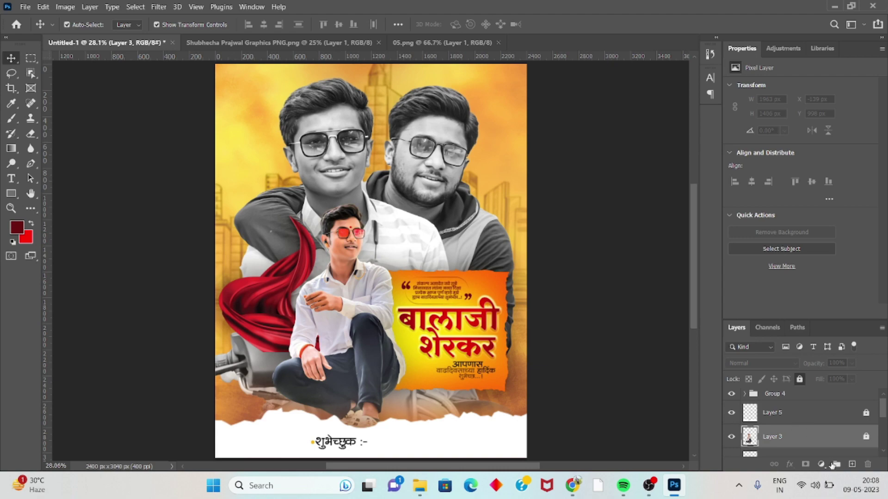
- On a new layer above Layer 3, brush sampled yellow fdb83e around the boy's feet
click(852, 464)
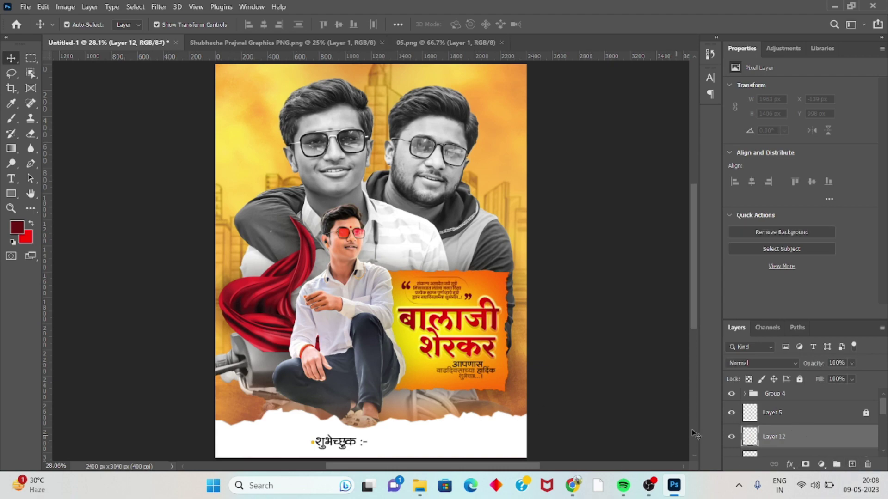
click(13, 120)
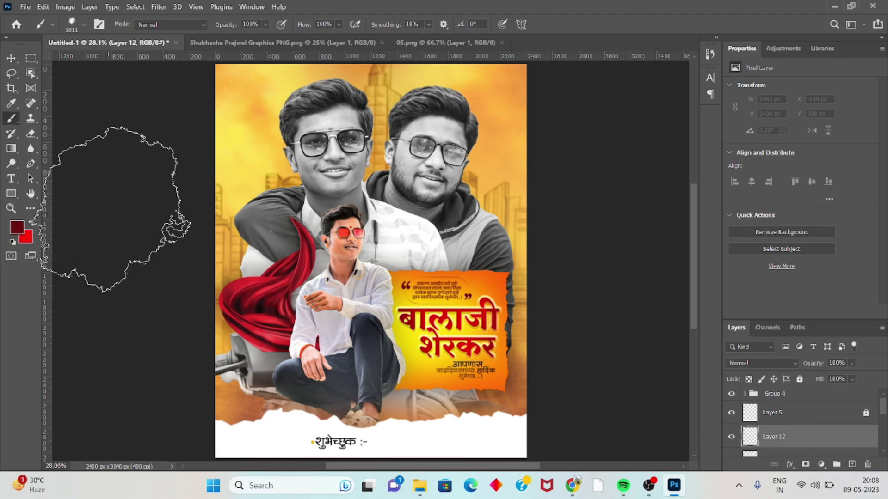
click(17, 227)
click(260, 113)
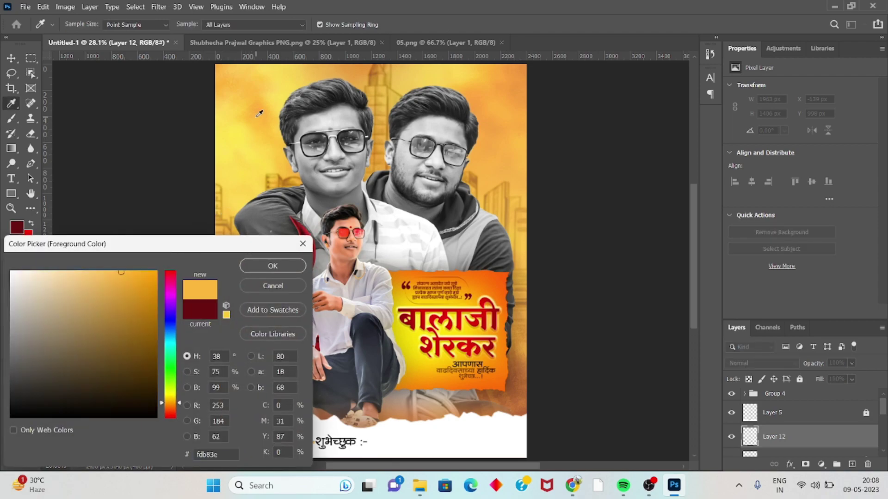
click(273, 266)
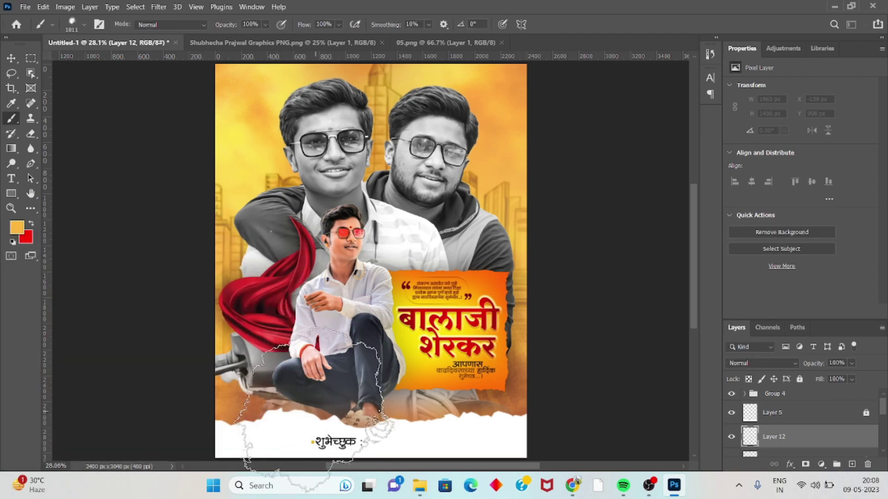
drag(390, 435, 356, 439)
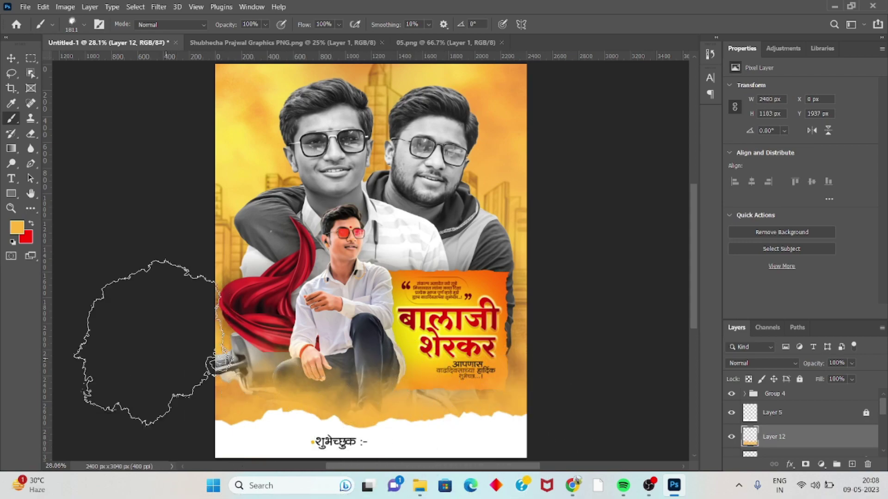
- Blur the yellow glow with a Gaussian Blur of about 120 px
click(12, 58)
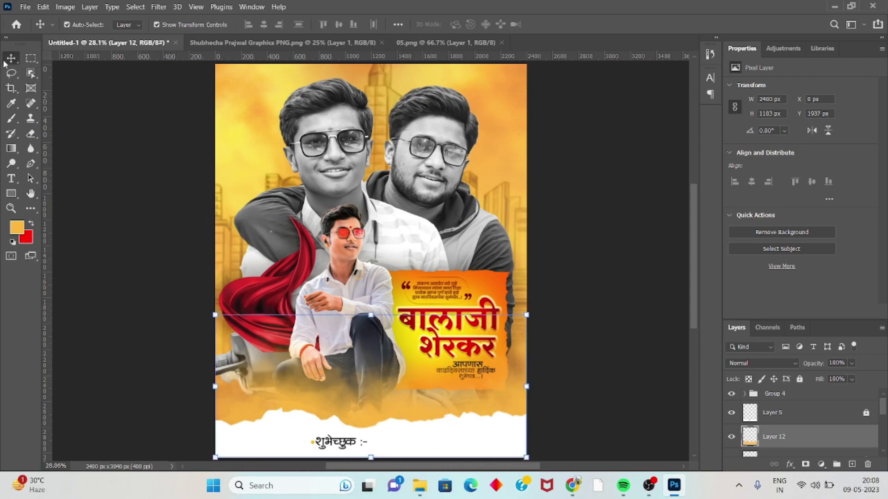
click(159, 6)
mouse_move(165, 145)
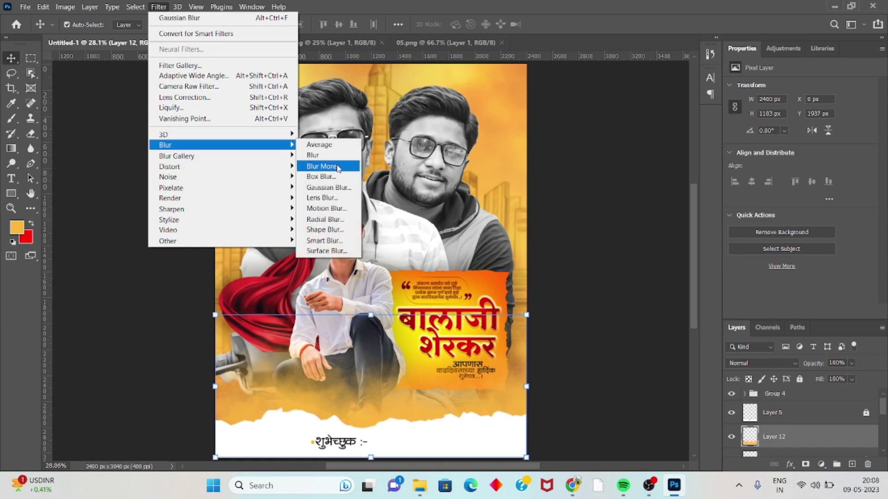
click(325, 192)
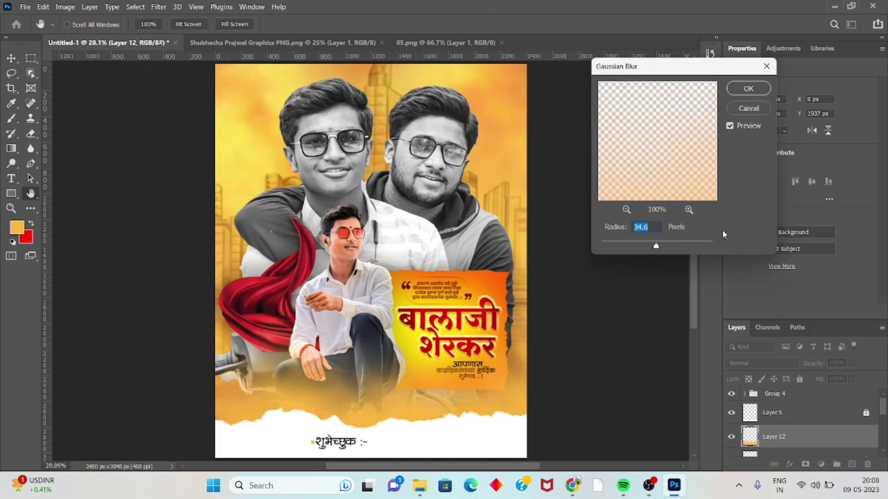
drag(657, 248, 677, 246)
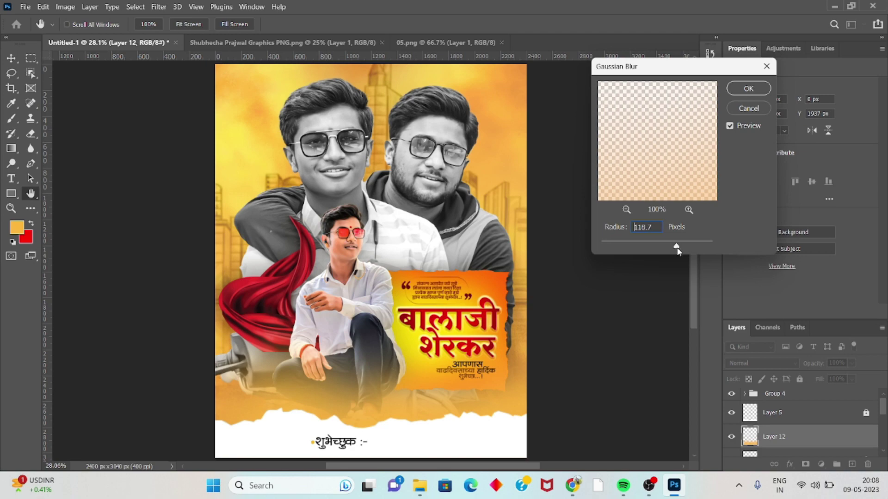
click(753, 87)
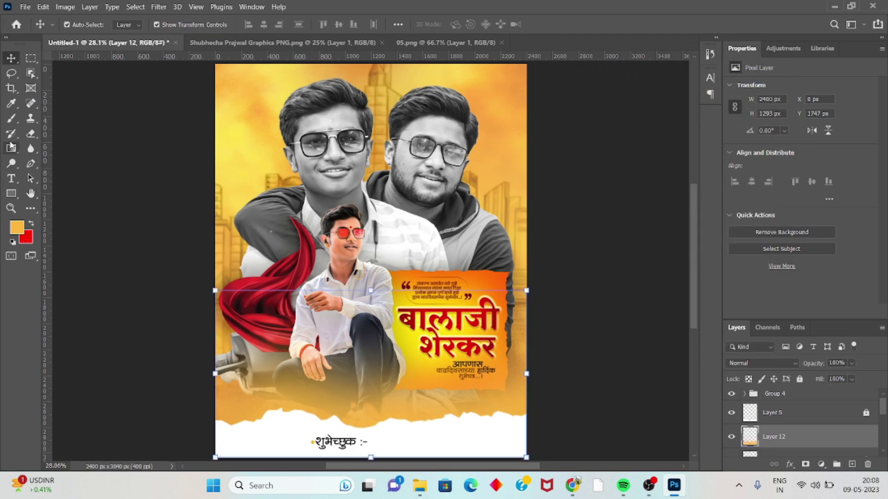
- Erase excess glow from mid-banner and behind the name plate with a 448 px eraser
key(e)
click(84, 24)
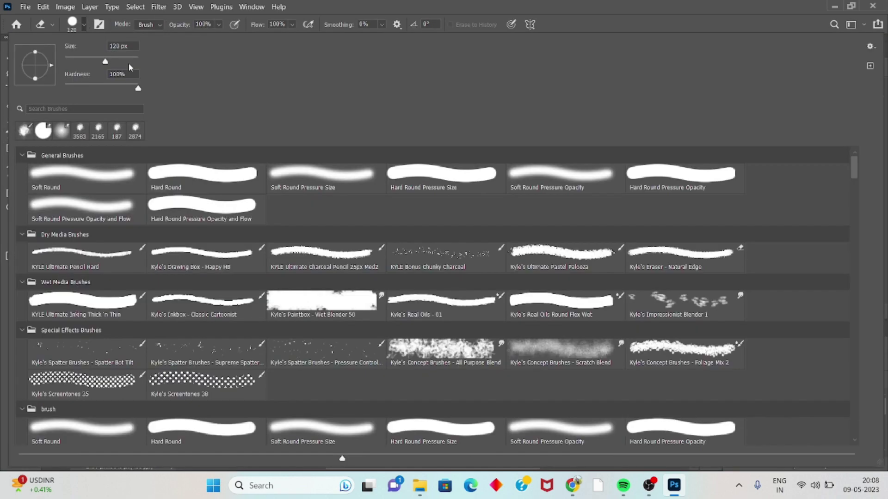
drag(133, 63, 49, 98)
key(Return)
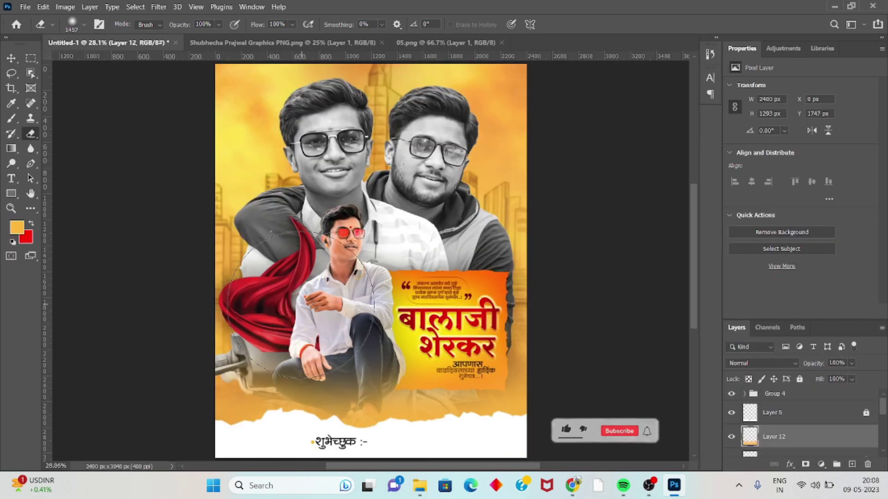
drag(301, 305, 203, 305)
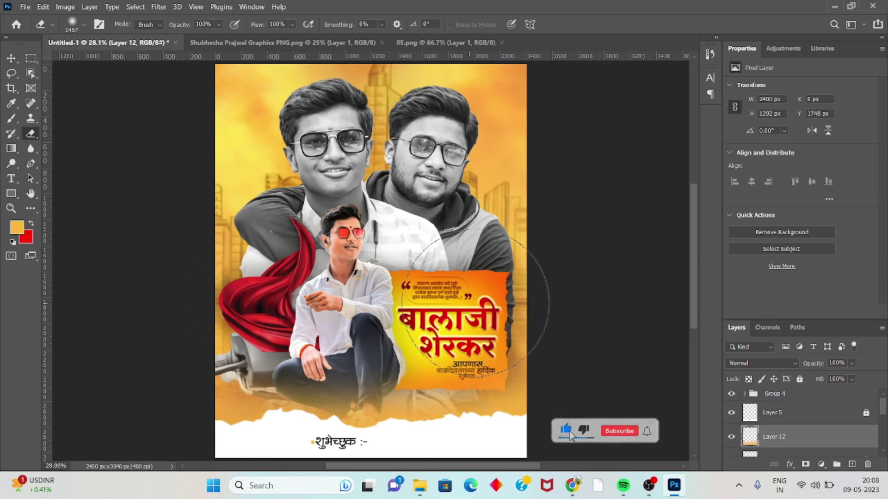
mouse_move(476, 303)
mouse_down()
mouse_move(495, 287)
mouse_move(521, 287)
mouse_move(530, 312)
mouse_move(185, 316)
mouse_up()
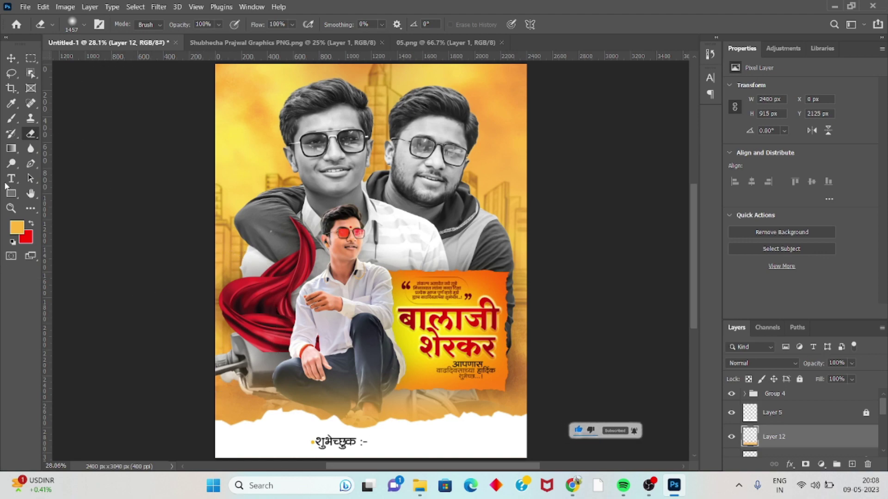
click(11, 58)
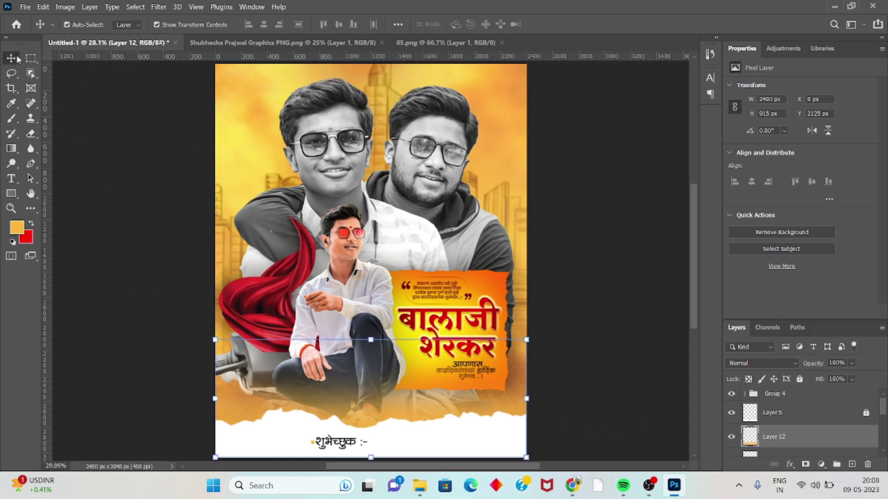
click(632, 201)
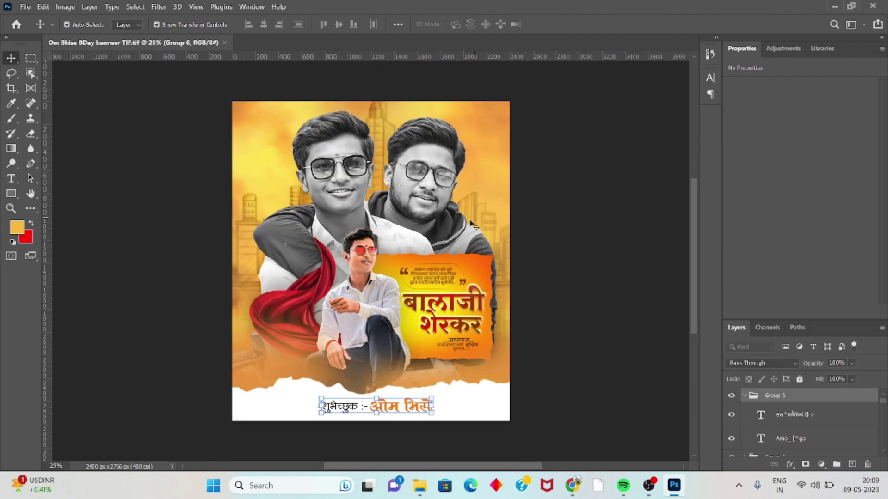
- Deselect the text group and scroll through the finished banner TIF to review it
click(584, 232)
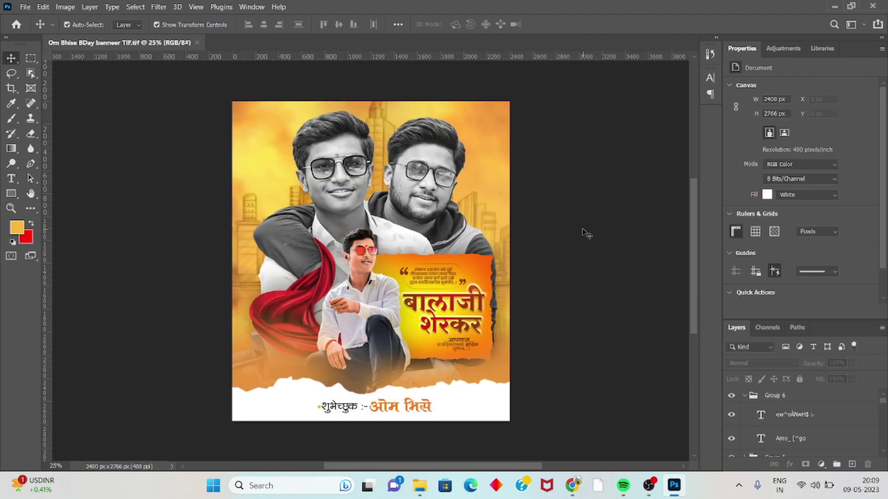
scroll(583, 232, up, 1)
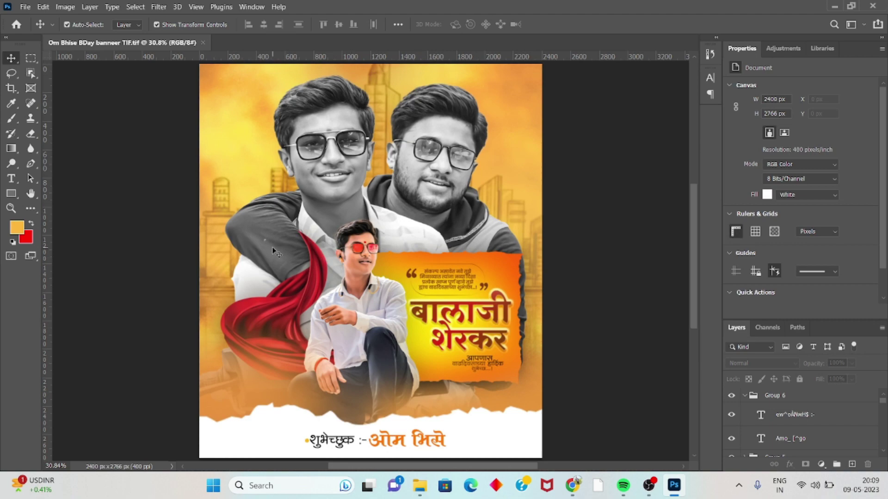
scroll(276, 252, up, 2)
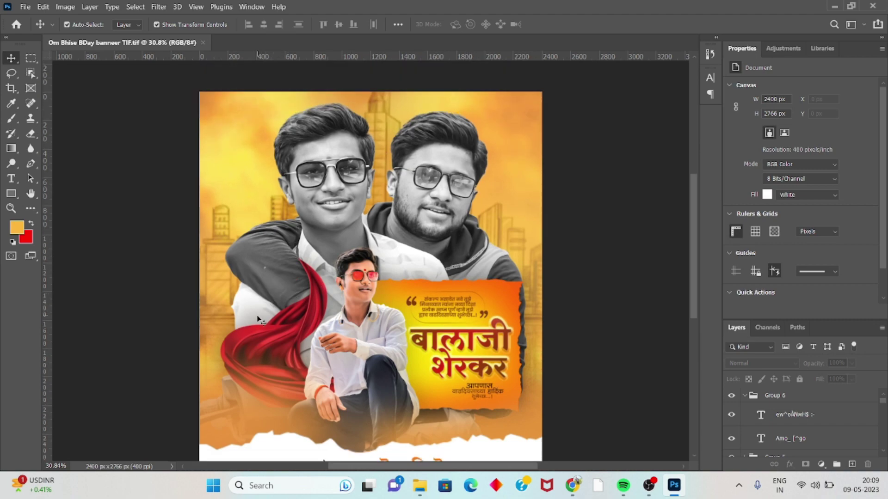
scroll(259, 320, down, 3)
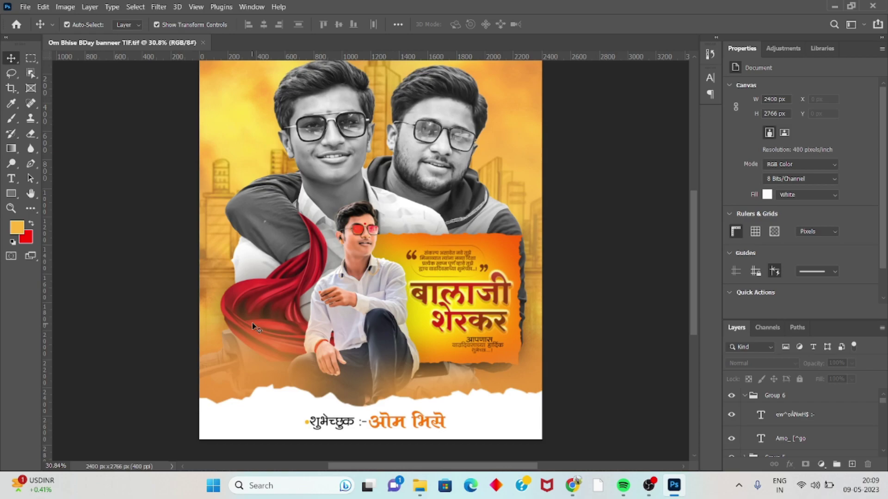
scroll(251, 323, down, 1)
scroll(252, 323, up, 1)
scroll(252, 306, up, 1)
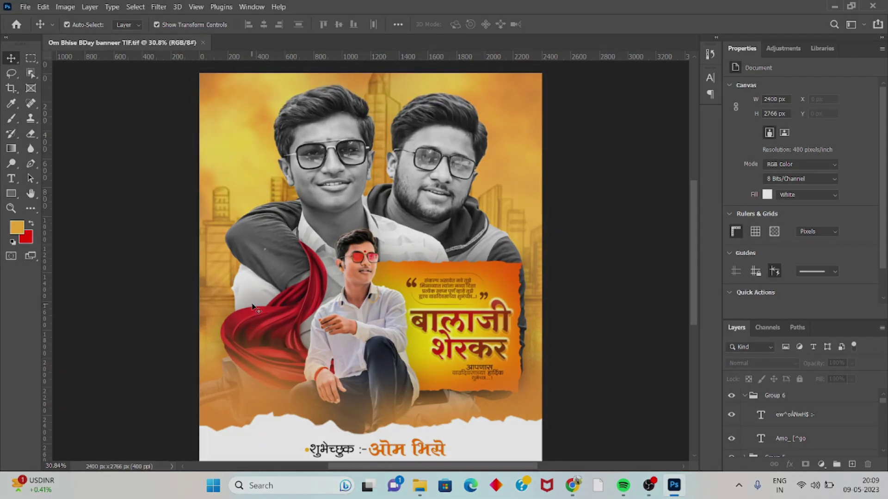